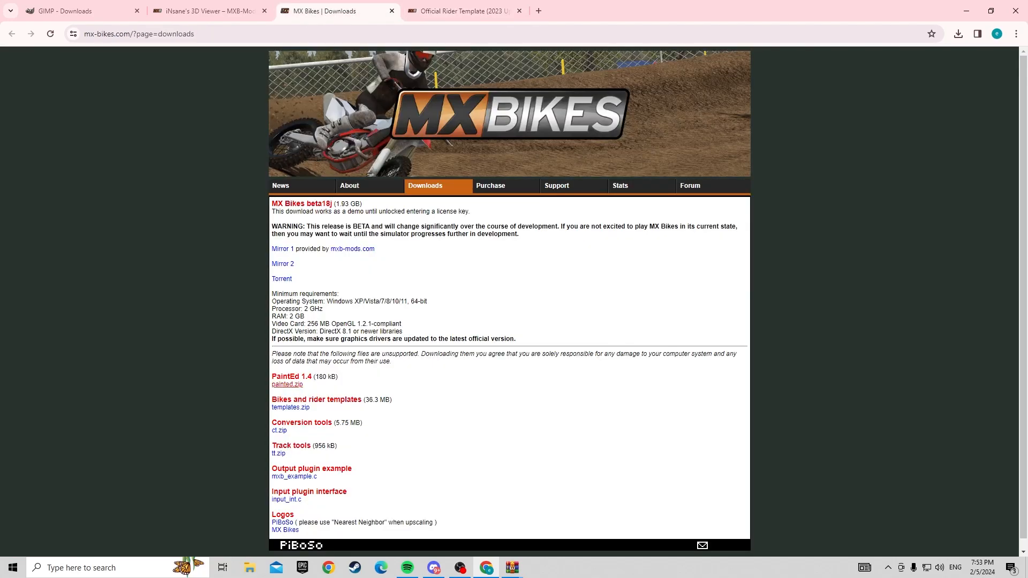
- Review the iNsane's 3D Viewer page description and the GIMP downloads page as required tools for making the gear
{"action": "key", "text": "ctrl+Page_Up"}
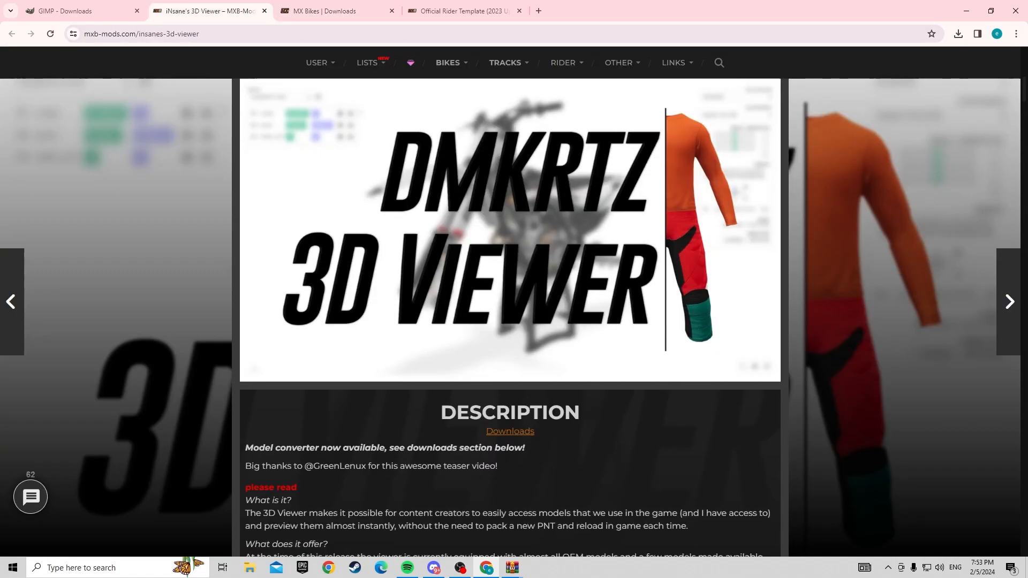
{"action": "scroll", "coordinate": [510, 318], "scroll_direction": "down", "scroll_amount": 6}
{"action": "scroll", "coordinate": [510, 318], "scroll_direction": "up", "scroll_amount": 2}
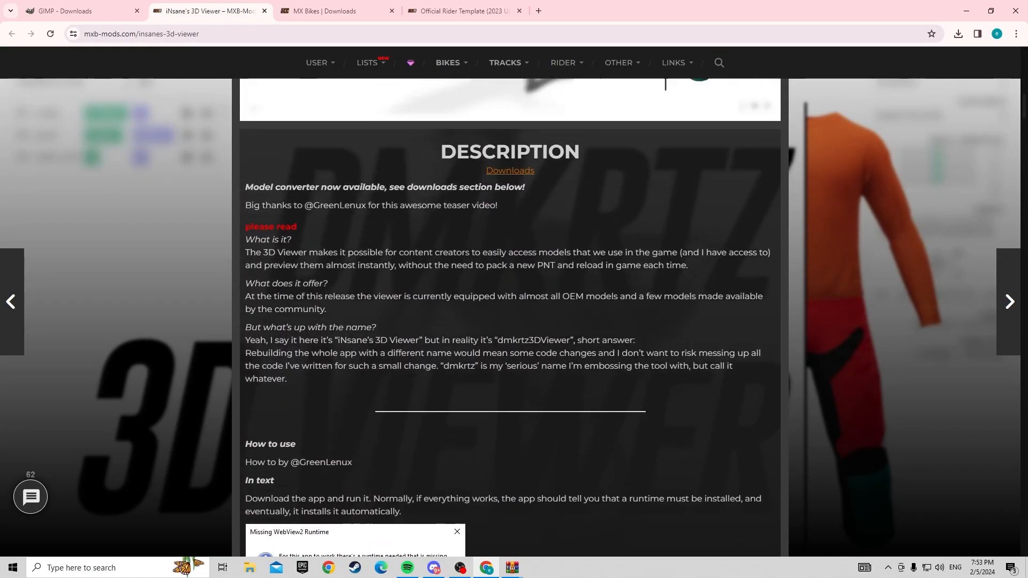
{"action": "scroll", "coordinate": [510, 318], "scroll_direction": "up", "scroll_amount": 1}
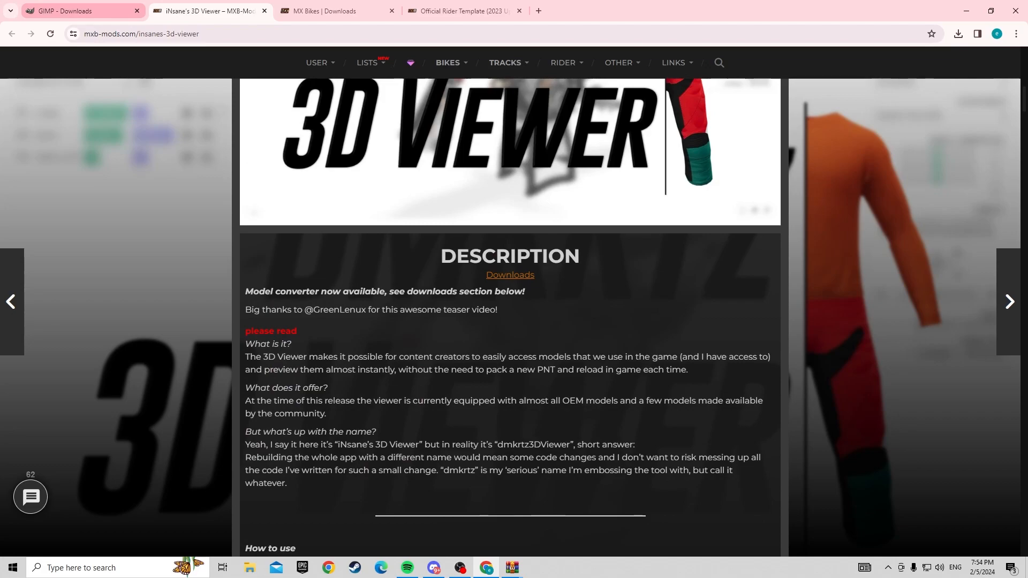
{"action": "key", "text": "ctrl+Page_Up"}
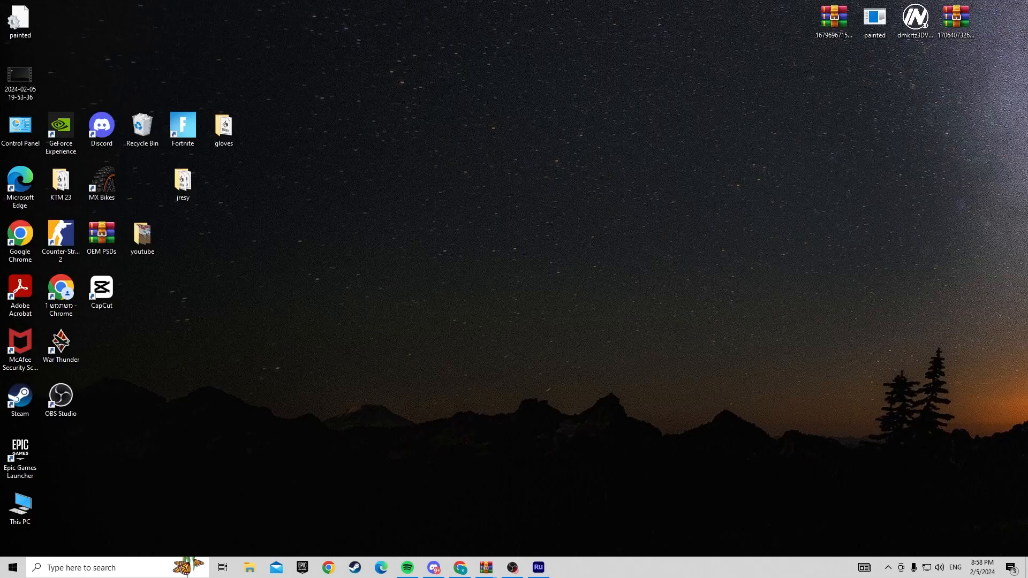
{"action": "key", "text": "F1"}
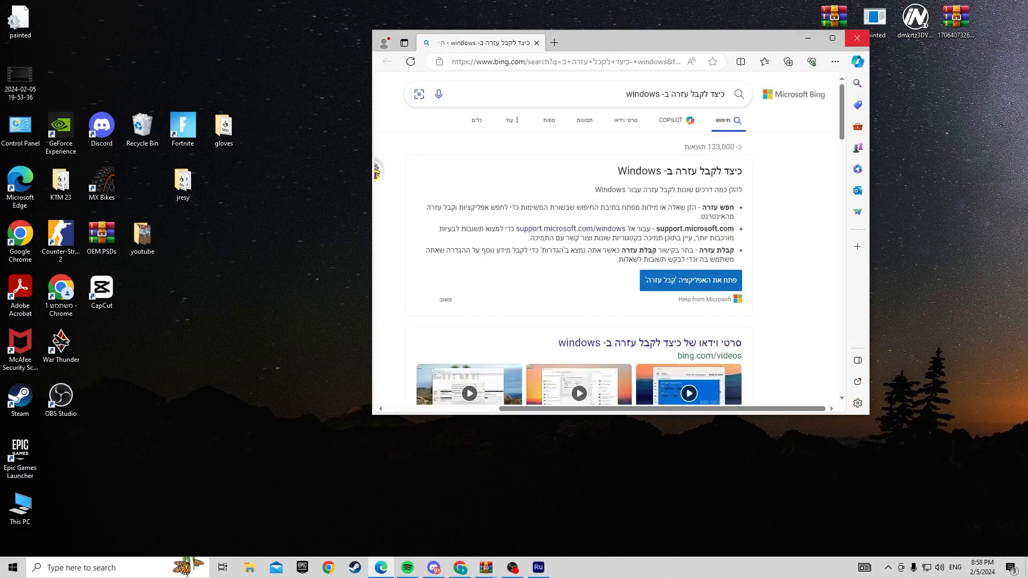
{"action": "left_click", "coordinate": [857, 38]}
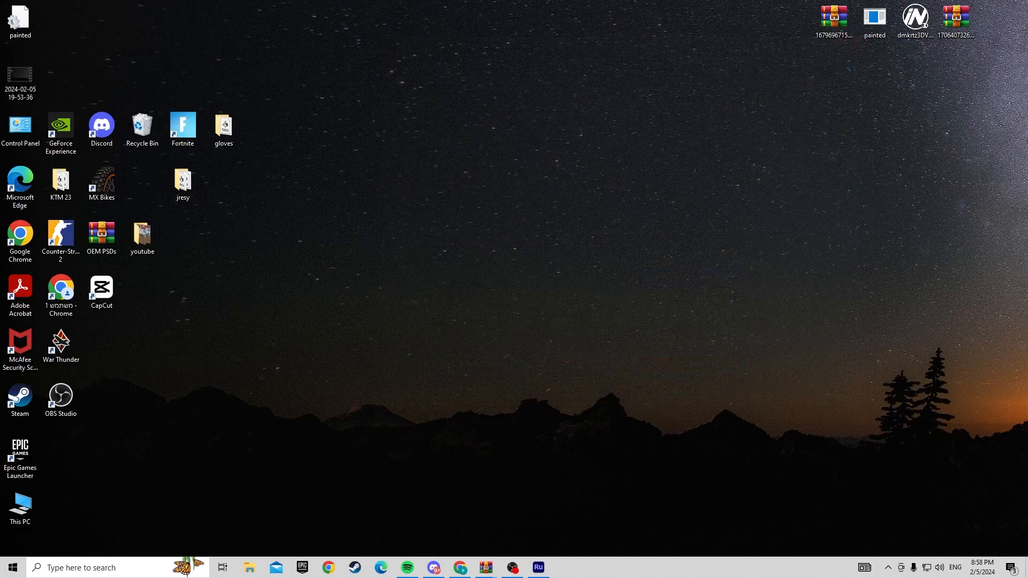
- Create two desktop folders named "mx bikes gear" and "mx bikes gloves" and place them beneath the downloaded files
{"action": "right_click", "coordinate": [904, 203]}
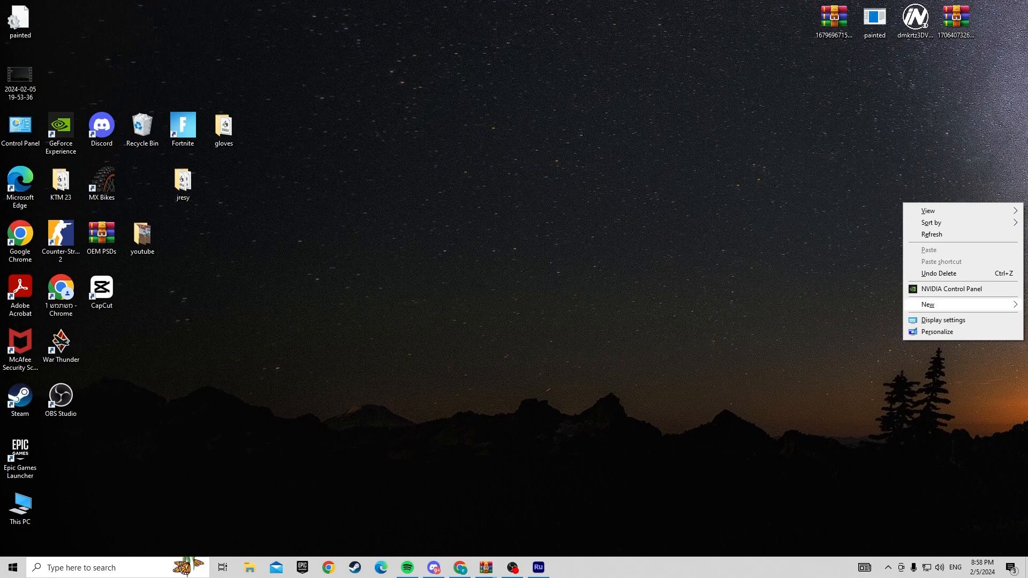
{"action": "mouse_move", "coordinate": [942, 304]}
{"action": "left_click", "coordinate": [825, 305]}
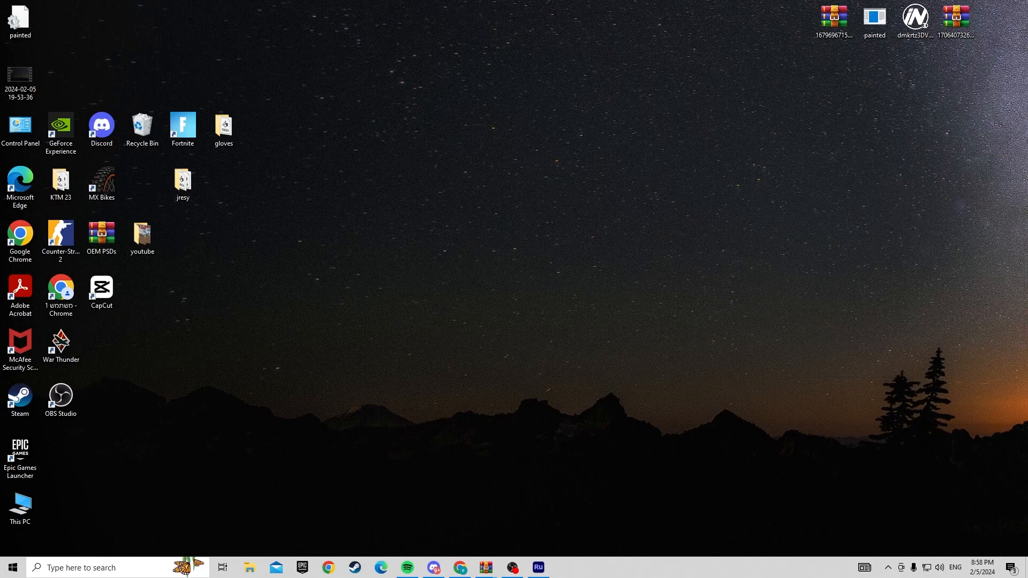
{"action": "type", "text": "mx bikes"}
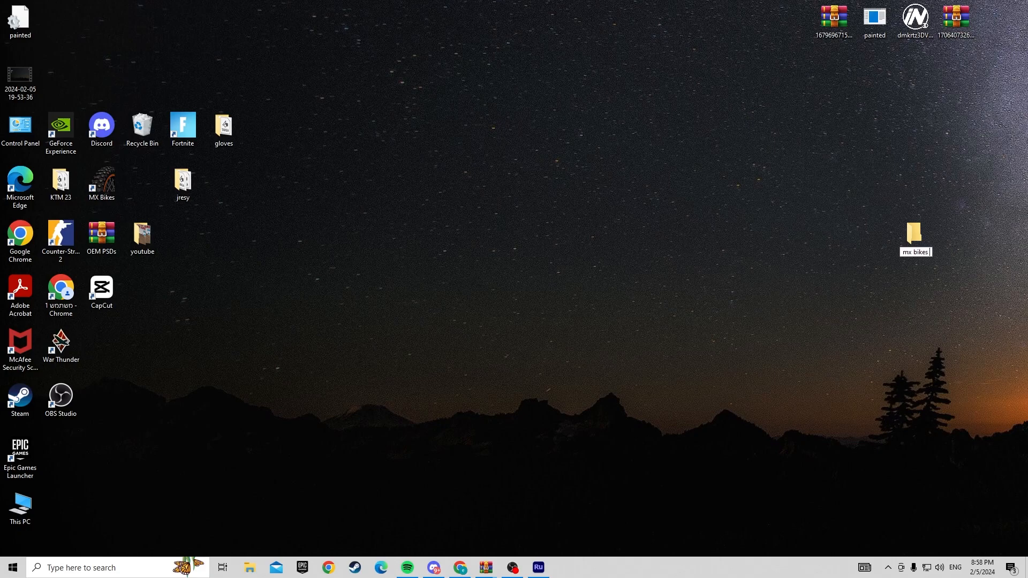
{"action": "type", "text": " gear"}
{"action": "key", "text": "Return"}
{"action": "left_click_drag", "start_coordinate": [915, 236], "coordinate": [836, 75]}
{"action": "left_click", "coordinate": [909, 132]}
{"action": "right_click", "coordinate": [909, 131]}
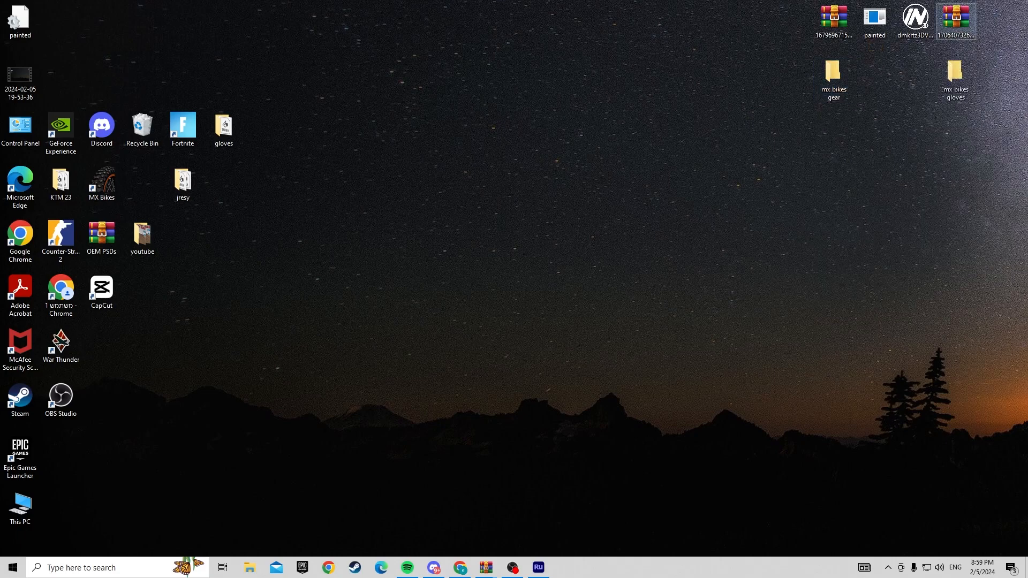
{"action": "double_click", "coordinate": [956, 21]}
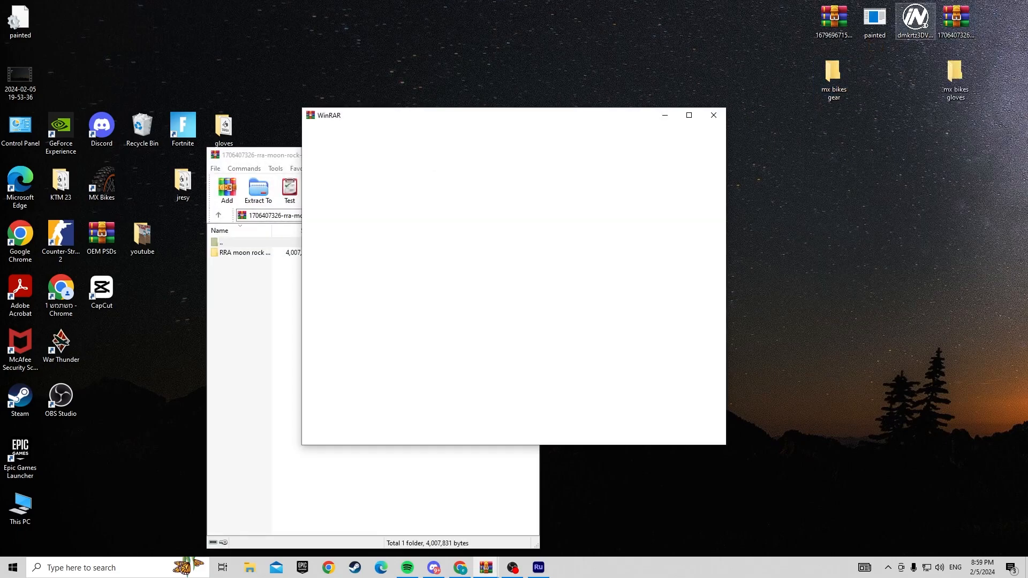
{"action": "left_click", "coordinate": [714, 115]}
{"action": "left_click", "coordinate": [526, 155]}
- Extract rider_s.tga, rider_n.tga and rider.tga from the 2023-mxb-rider-template archive into the mx bikes gear folder
{"action": "double_click", "coordinate": [834, 21]}
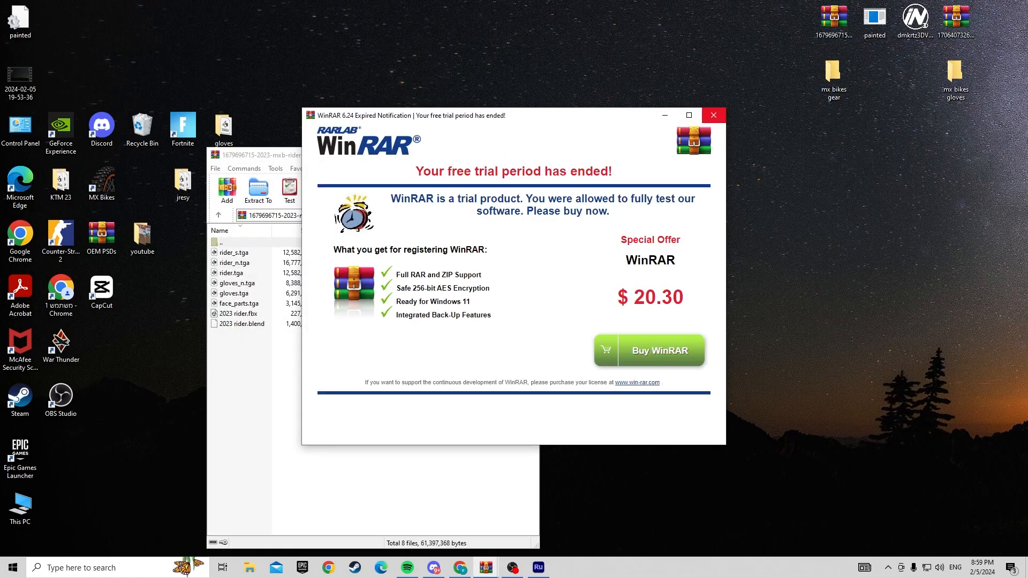
{"action": "left_click", "coordinate": [711, 116]}
{"action": "left_click", "coordinate": [235, 263]}
{"action": "left_click", "coordinate": [234, 253]}
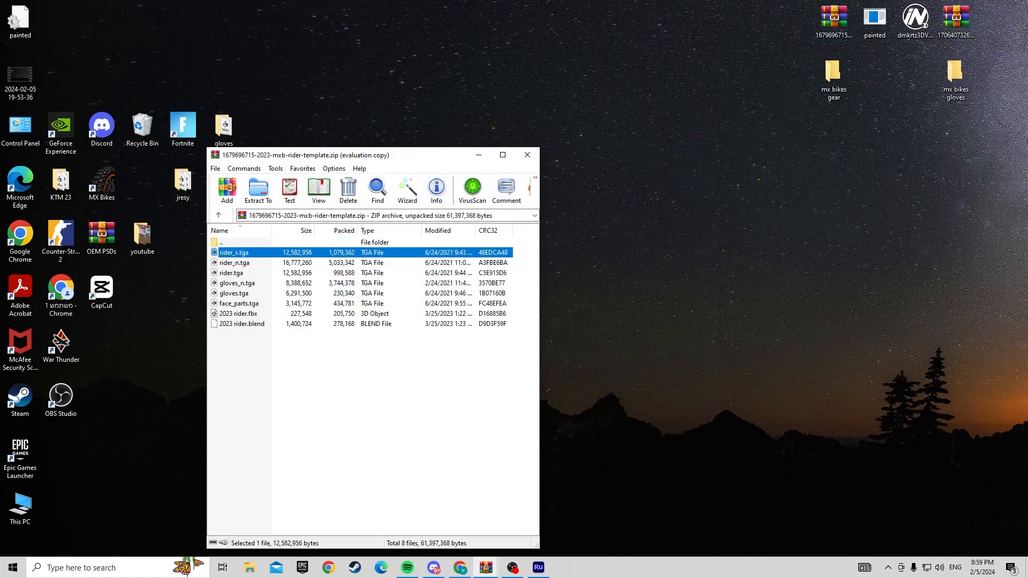
{"action": "left_click", "coordinate": [834, 20]}
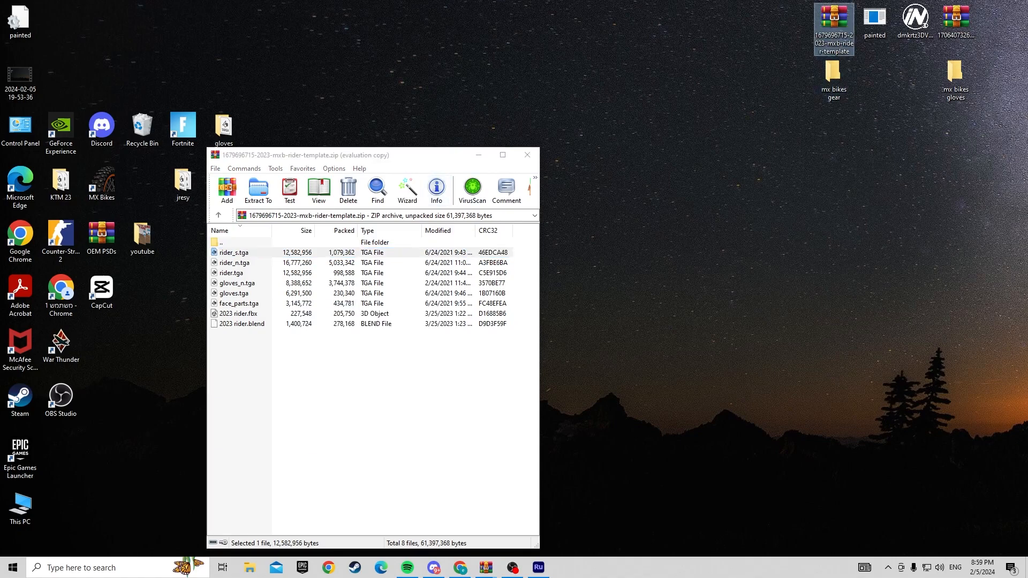
{"action": "left_click", "coordinate": [234, 263]}
{"action": "left_click_drag", "start_coordinate": [235, 263], "coordinate": [833, 78]}
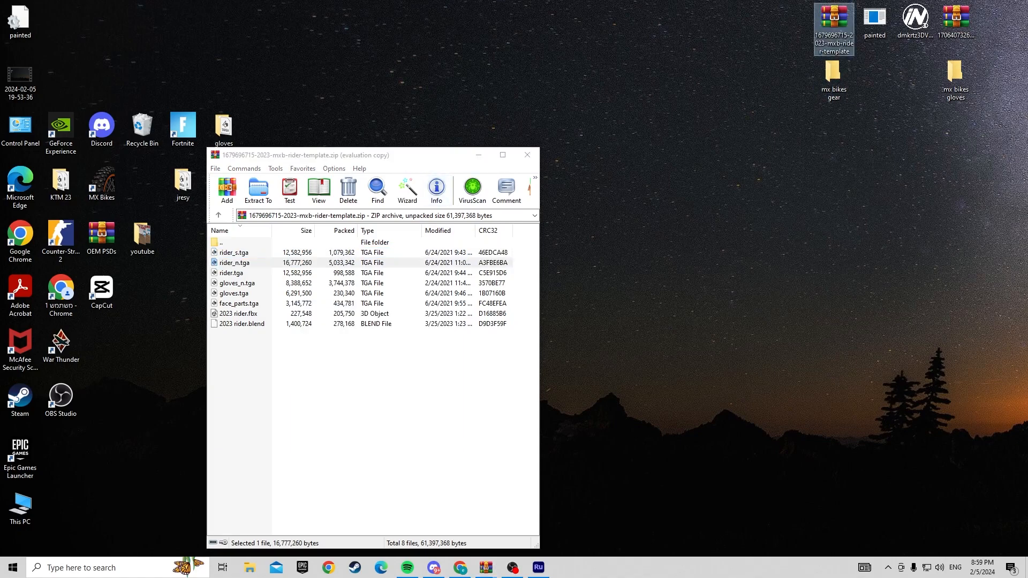
{"action": "left_click", "coordinate": [231, 273]}
{"action": "left_click_drag", "start_coordinate": [231, 273], "coordinate": [834, 78]}
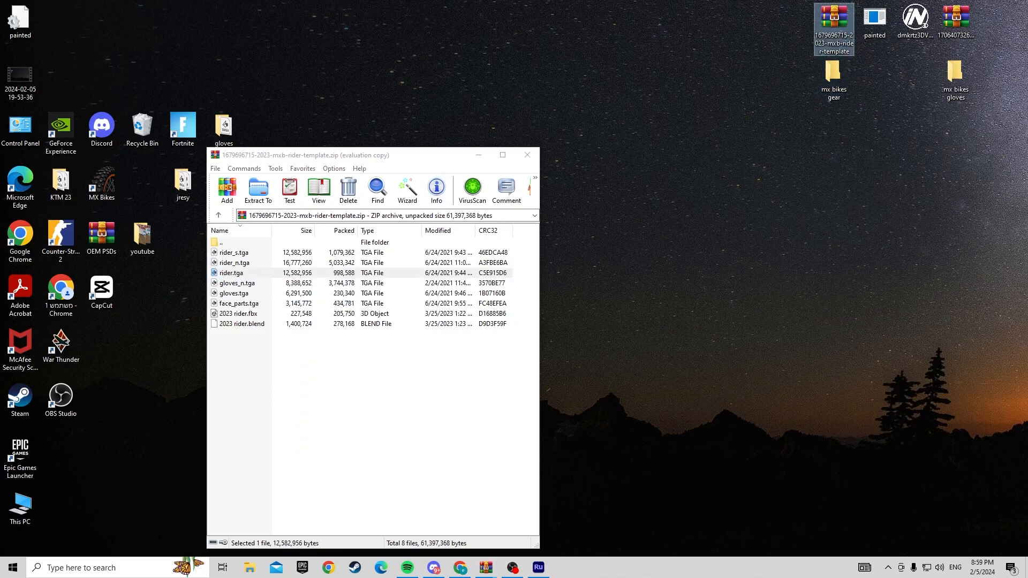
- Extract gloves_n.tga and gloves.tga from the rider template archive into the mx bikes gloves folder
{"action": "left_click", "coordinate": [238, 284]}
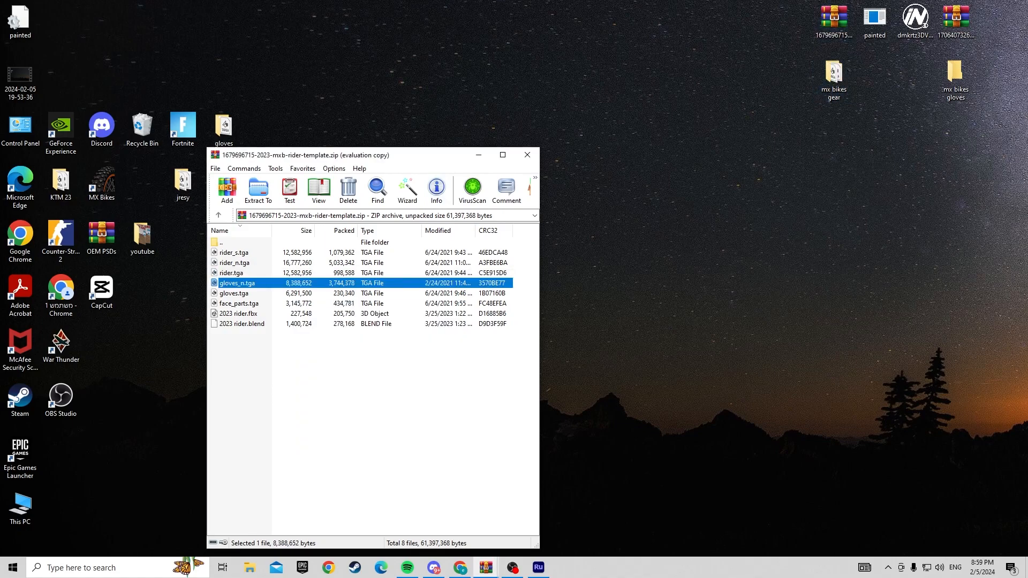
{"action": "key", "text": "shift+Down"}
{"action": "left_click_drag", "start_coordinate": [237, 293], "coordinate": [956, 75]}
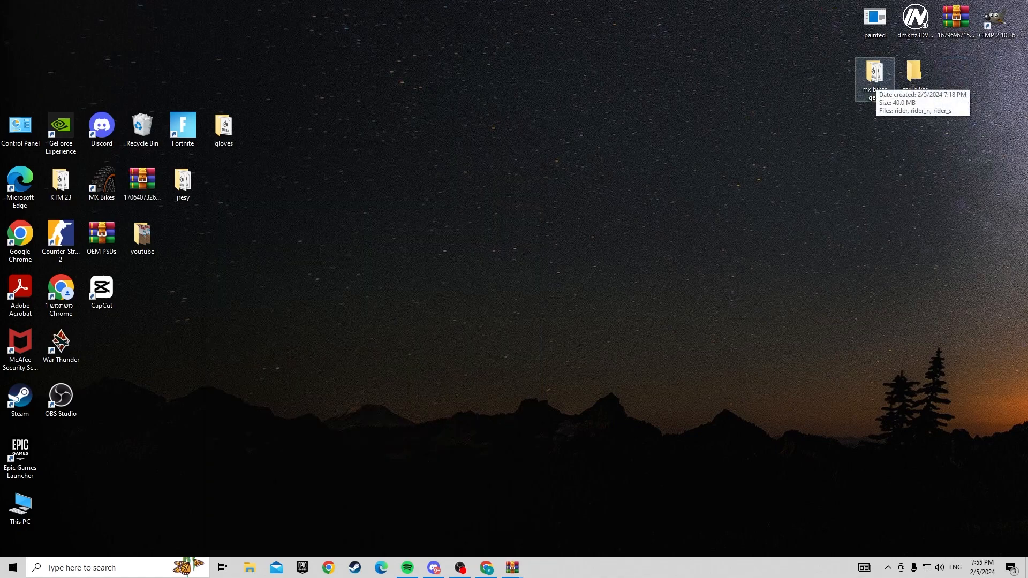
- Open the rider texture from the mx bikes gear folder in GIMP
{"action": "double_click", "coordinate": [875, 75]}
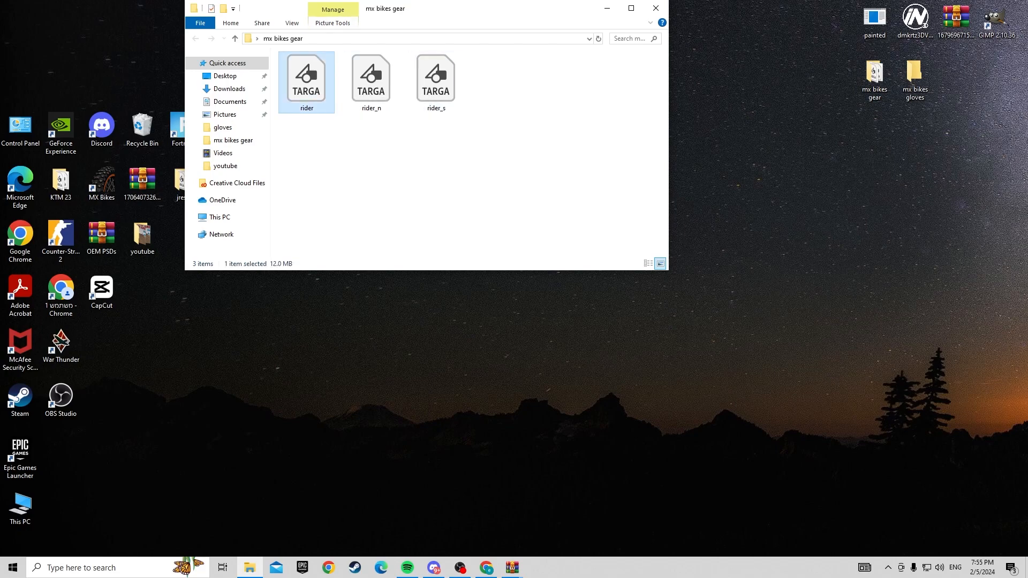
{"action": "right_click", "coordinate": [327, 86]}
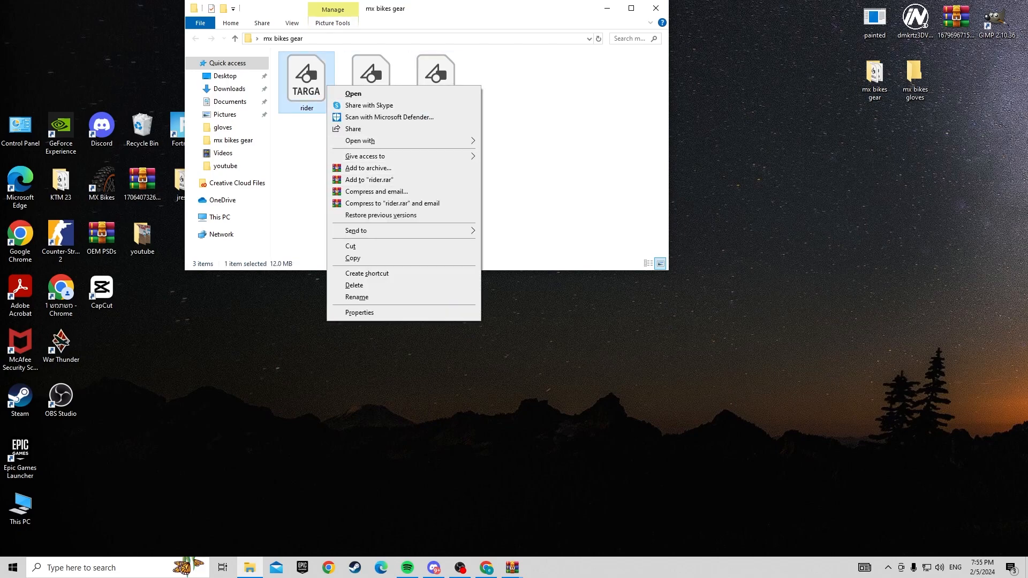
{"action": "mouse_move", "coordinate": [360, 140]}
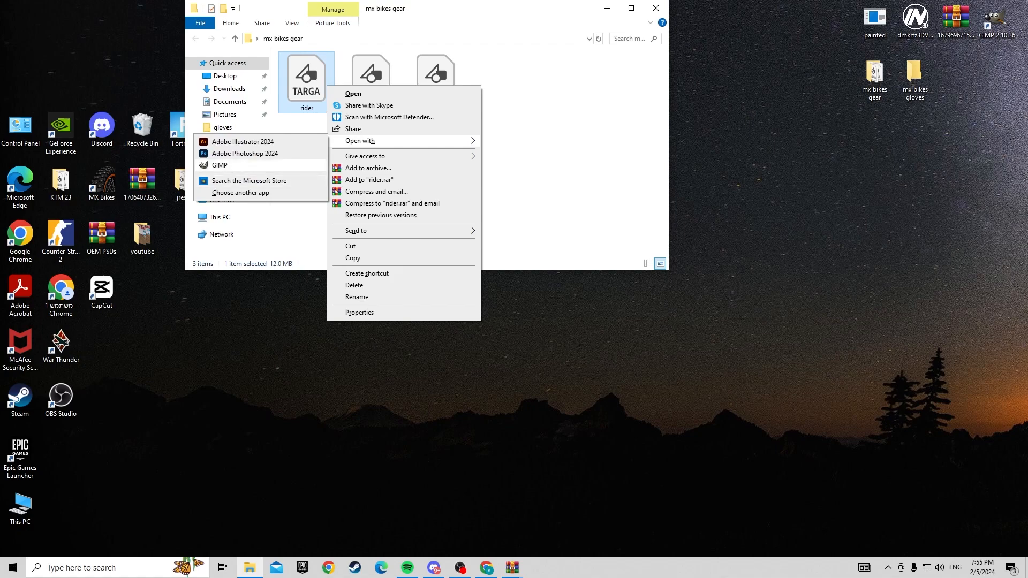
{"action": "left_click", "coordinate": [219, 164]}
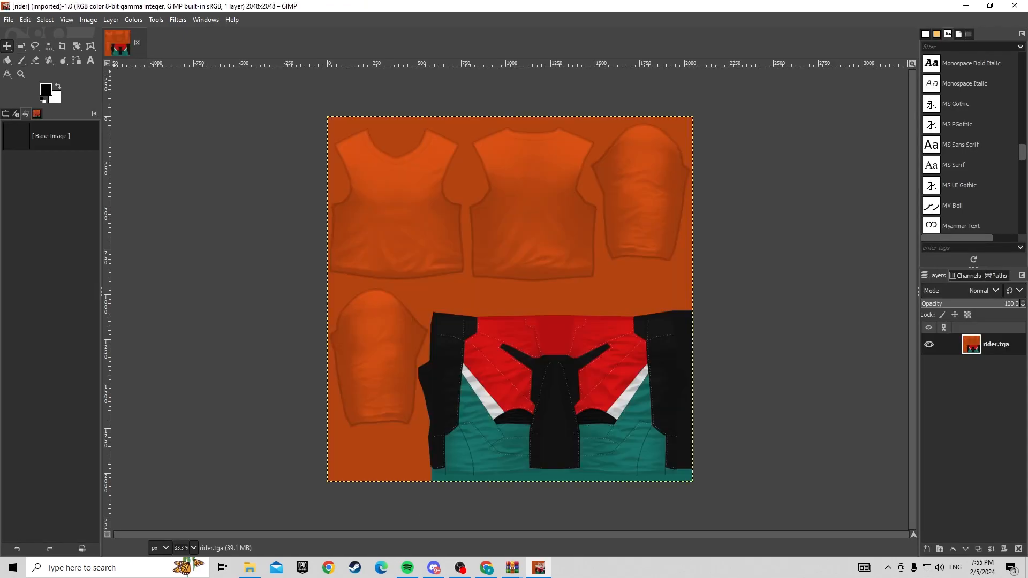
- Paint freehand black lettering and numbers on the front and back of the orange jersey with the Paintbrush
{"action": "left_click", "coordinate": [21, 60]}
{"action": "mouse_move", "coordinate": [416, 203]}
{"action": "left_mouse_down"}
{"action": "mouse_move", "coordinate": [440, 190]}
{"action": "mouse_move", "coordinate": [372, 184]}
{"action": "mouse_move", "coordinate": [380, 222]}
{"action": "left_mouse_up"}
{"action": "mouse_move", "coordinate": [519, 198]}
{"action": "left_mouse_down"}
{"action": "mouse_move", "coordinate": [534, 237]}
{"action": "mouse_move", "coordinate": [545, 222]}
{"action": "mouse_move", "coordinate": [532, 198]}
{"action": "mouse_move", "coordinate": [559, 221]}
{"action": "left_mouse_up"}
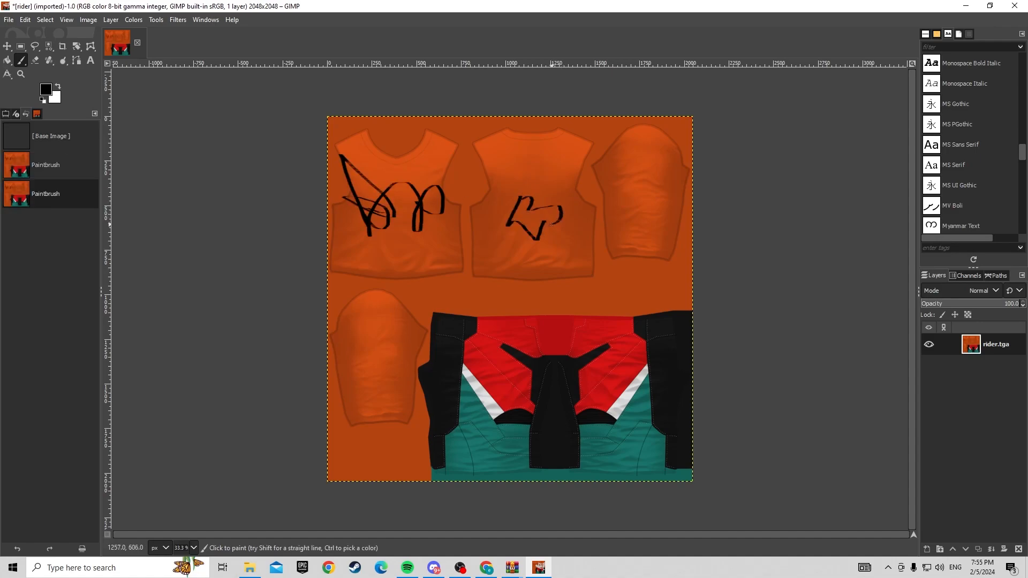
{"action": "mouse_move", "coordinate": [513, 156]}
{"action": "left_mouse_down"}
{"action": "mouse_move", "coordinate": [511, 184]}
{"action": "mouse_move", "coordinate": [556, 176]}
{"action": "mouse_move", "coordinate": [553, 190]}
{"action": "mouse_move", "coordinate": [555, 179]}
{"action": "mouse_move", "coordinate": [564, 189]}
{"action": "mouse_move", "coordinate": [560, 173]}
{"action": "left_mouse_up"}
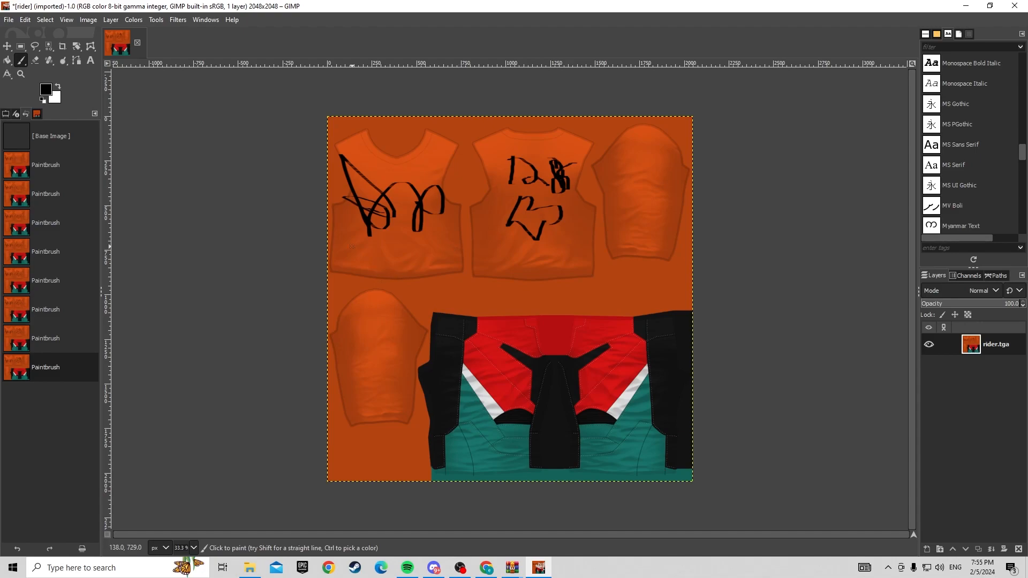
{"action": "mouse_move", "coordinate": [368, 259]}
{"action": "left_mouse_down"}
{"action": "mouse_move", "coordinate": [378, 237]}
{"action": "mouse_move", "coordinate": [385, 252]}
{"action": "mouse_move", "coordinate": [405, 244]}
{"action": "left_mouse_up"}
{"action": "left_click_drag", "start_coordinate": [414, 246], "coordinate": [412, 270]}
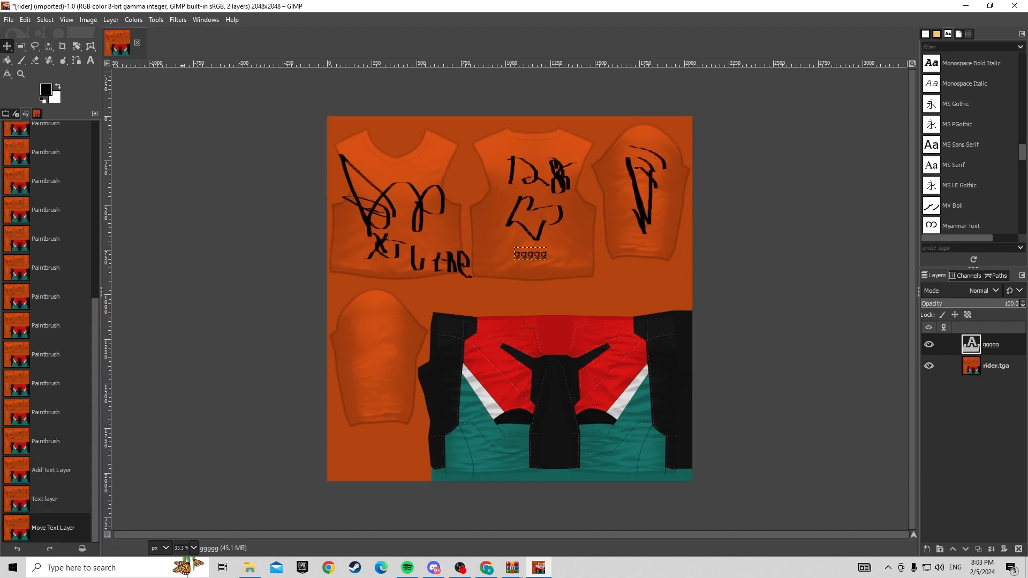
- Export the image as rider.tga into the mx bikes gear folder, replacing the existing file, with RLE compression and origin Bottom left
{"action": "left_click", "coordinate": [9, 20]}
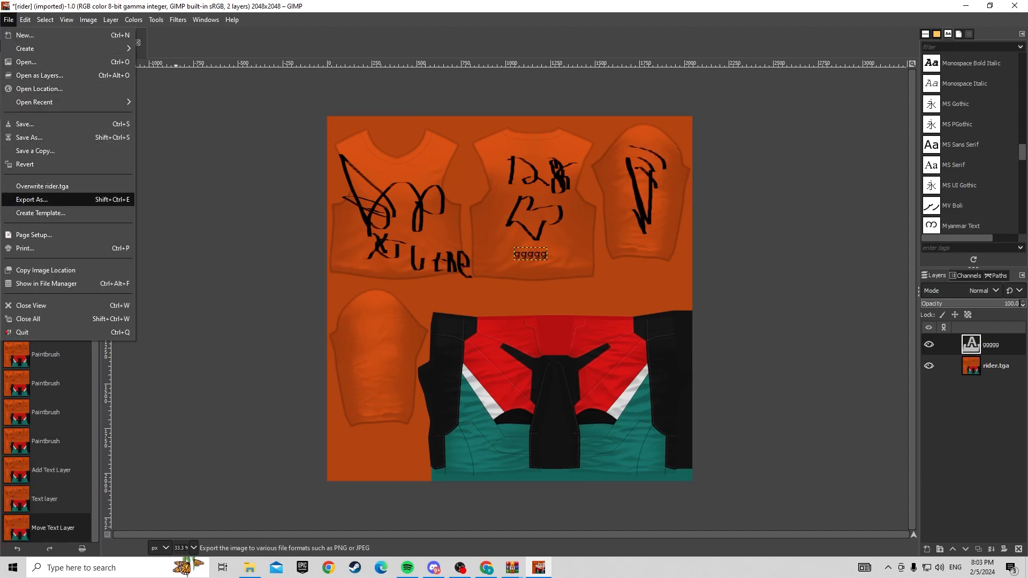
{"action": "left_click", "coordinate": [32, 199]}
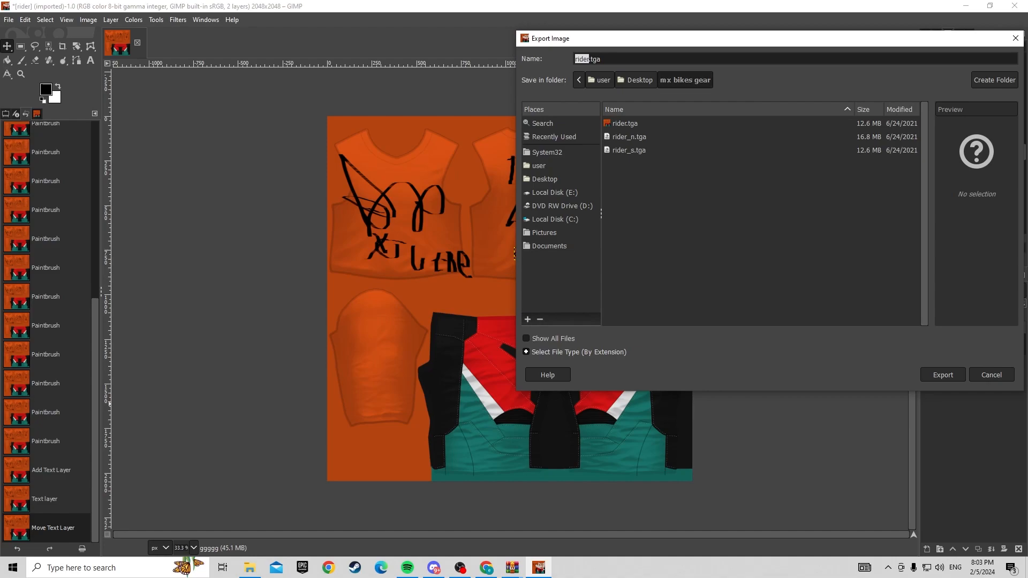
{"action": "left_click", "coordinate": [943, 375]}
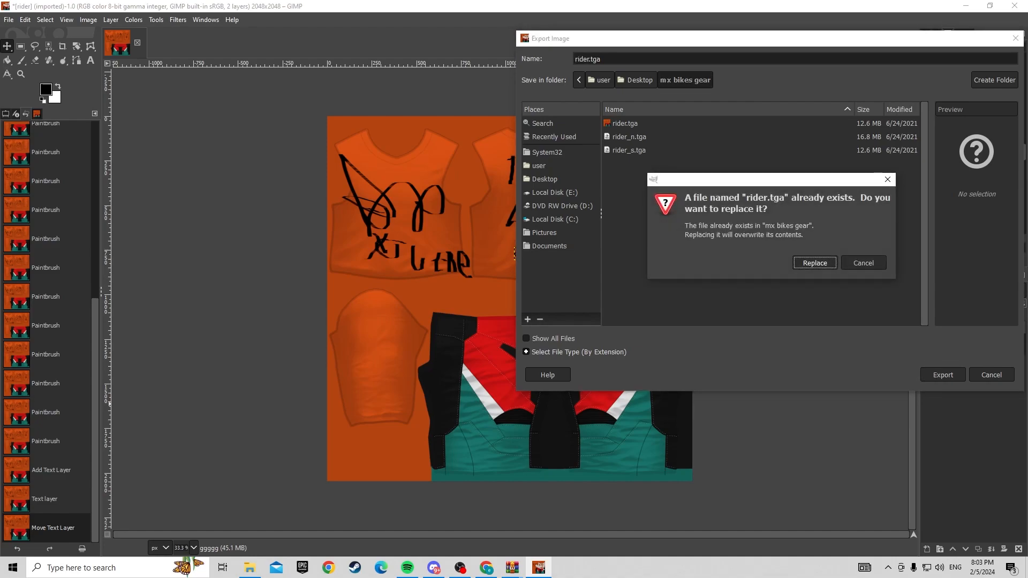
{"action": "key", "text": "Return"}
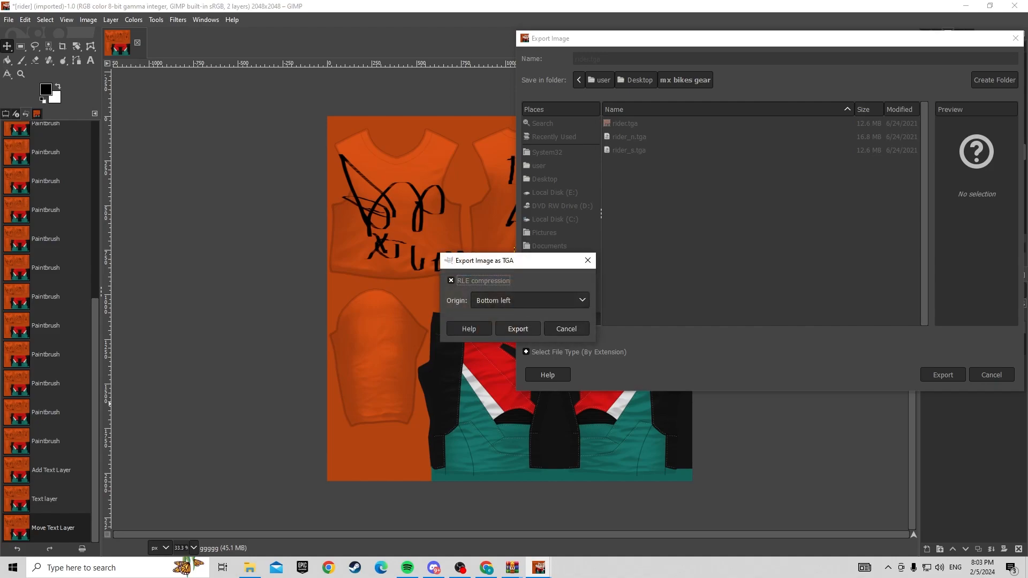
{"action": "key", "text": "Return"}
- Minimize GIMP without quitting to return to the mx bikes gear folder window
{"action": "left_click", "coordinate": [1015, 6]}
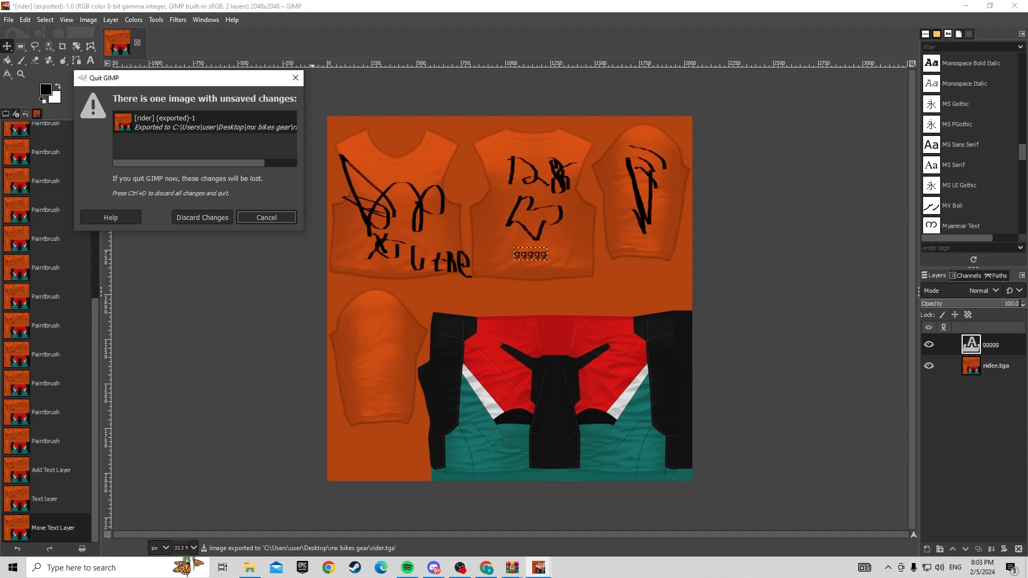
{"action": "left_click", "coordinate": [295, 78]}
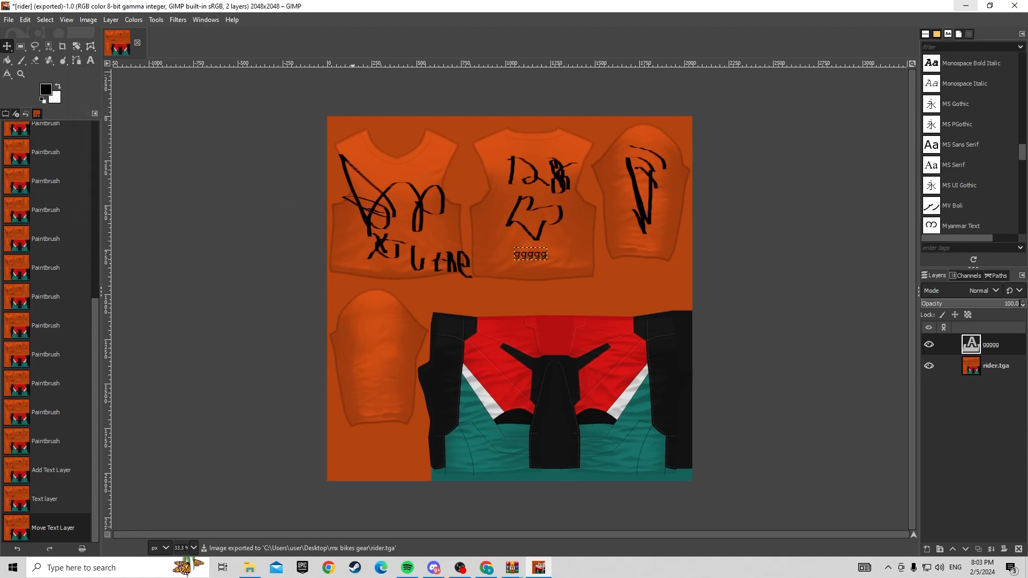
{"action": "left_click", "coordinate": [966, 6]}
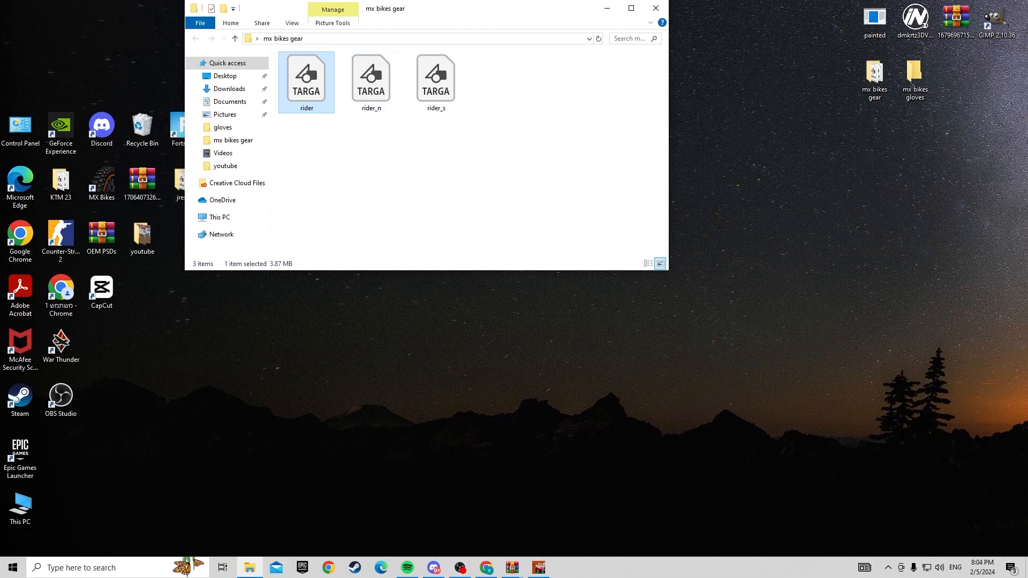
- Reopen the mx bikes gear folder from the desktop and select the rider texture
{"action": "left_click_drag", "start_coordinate": [527, 7], "coordinate": [590, 42]}
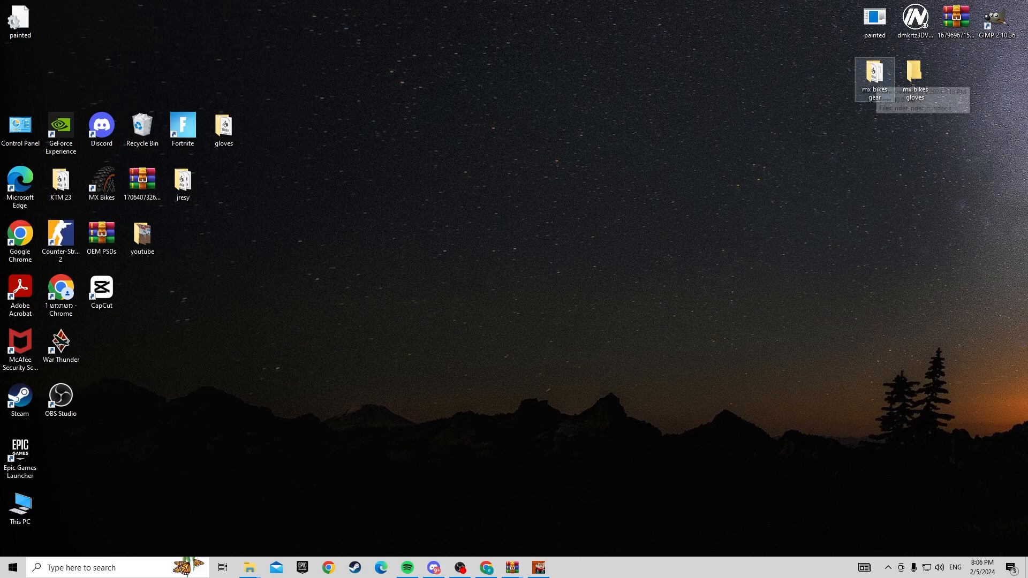
{"action": "double_click", "coordinate": [875, 78]}
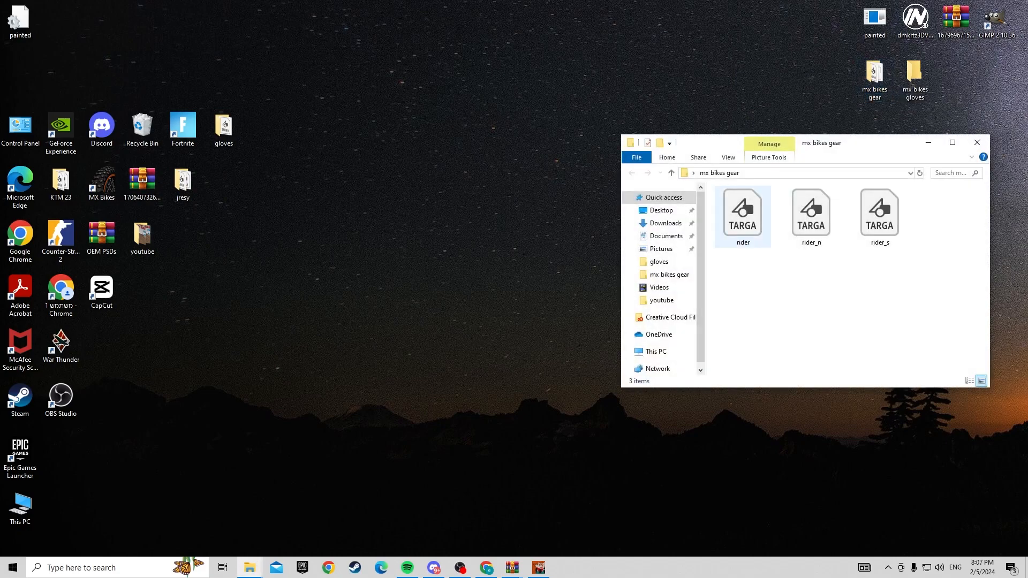
{"action": "left_click_drag", "start_coordinate": [743, 220], "coordinate": [752, 238]}
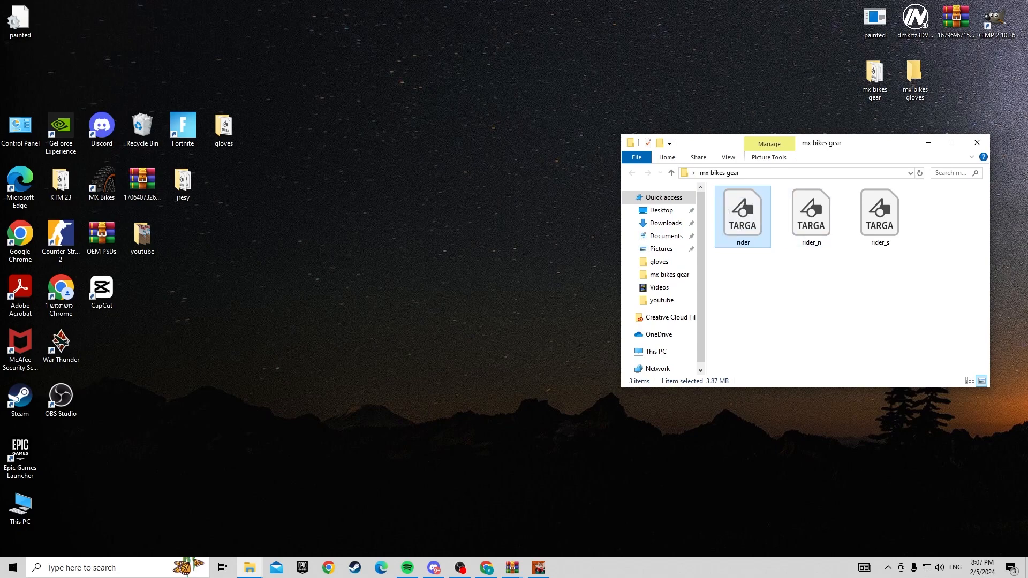
- Start PaintEd from the desktop and load the mx bikes gear folder as the textures read directory
{"action": "left_click", "coordinate": [807, 84]}
{"action": "double_click", "coordinate": [875, 22]}
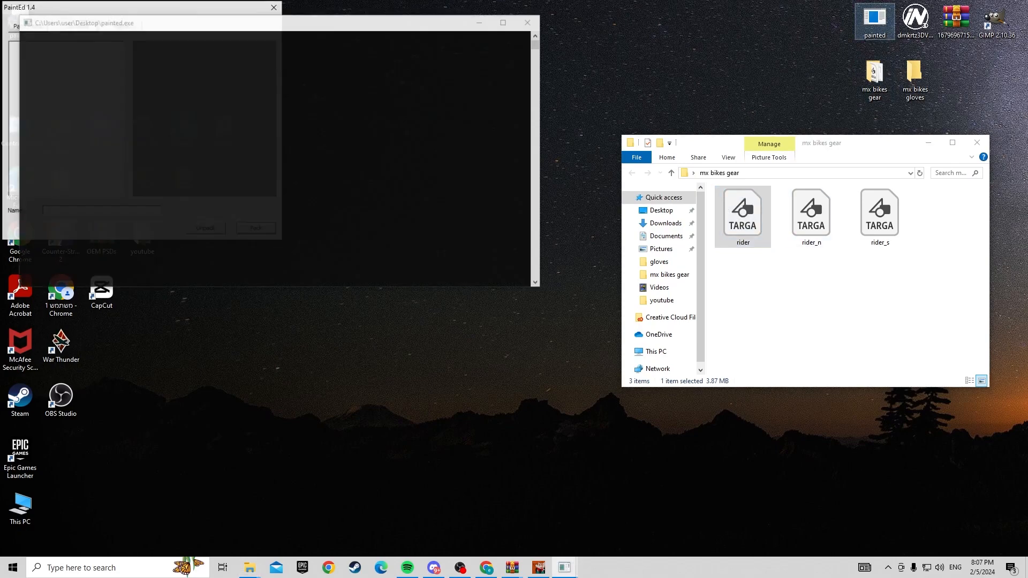
{"action": "left_click", "coordinate": [77, 25]}
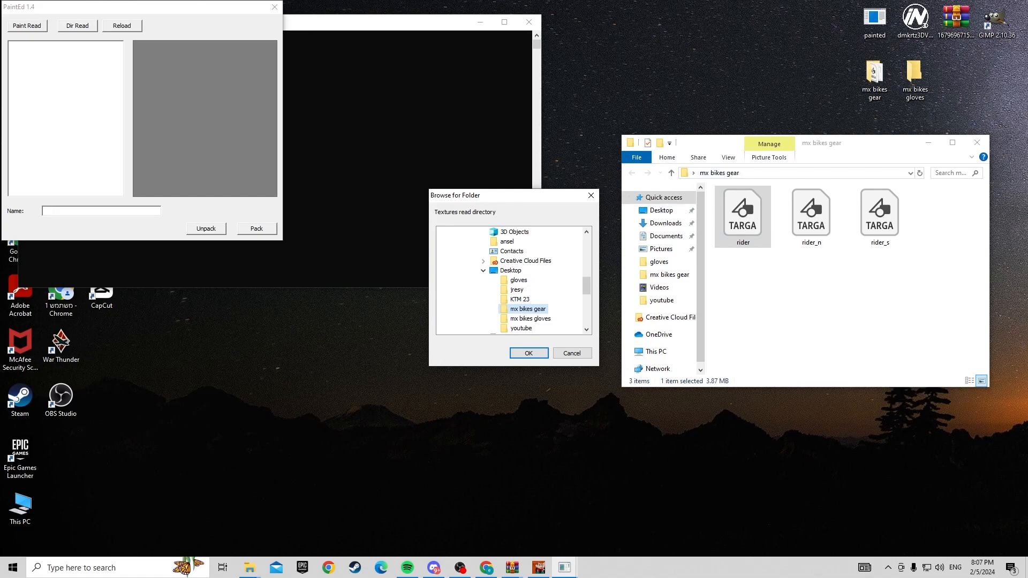
{"action": "key", "text": "Return"}
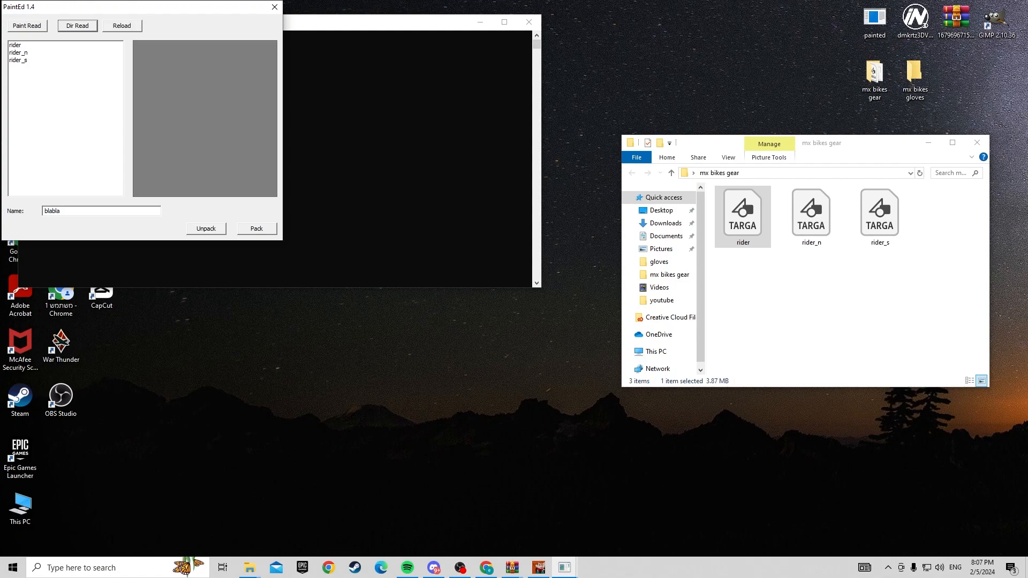
- Name the paint blabla and preview the rider, rider_n and rider_s textures, ending on rider
{"action": "key", "text": "ctrl+a"}
{"action": "left_click", "coordinate": [61, 211]}
{"action": "left_click", "coordinate": [15, 45]}
{"action": "left_click", "coordinate": [18, 52]}
{"action": "left_click", "coordinate": [18, 60]}
{"action": "left_click", "coordinate": [15, 45]}
{"action": "left_click", "coordinate": [18, 53]}
{"action": "left_click", "coordinate": [19, 60]}
{"action": "left_click", "coordinate": [15, 45]}
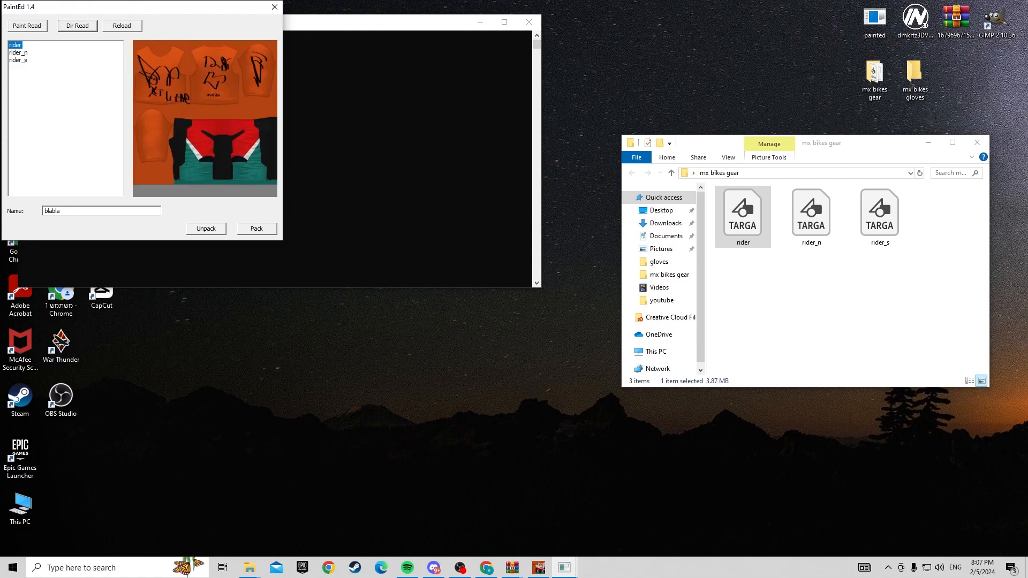
- Pack the textures as the paint file blabla in the mx bikes gear folder, then close PaintEd and minimize the folder window
{"action": "left_click", "coordinate": [257, 229]}
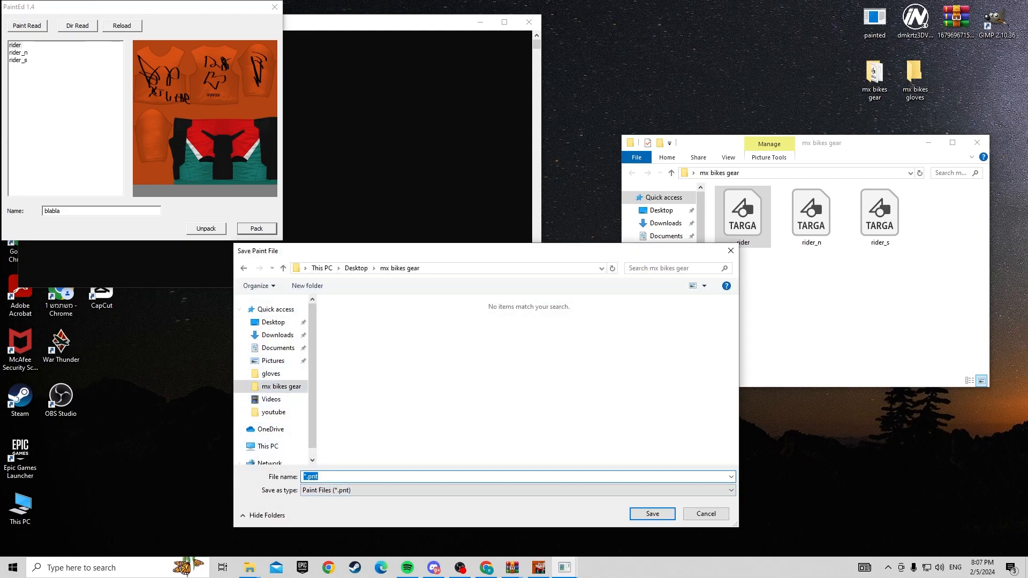
{"action": "type", "text": "blabla"}
{"action": "key", "text": "Return"}
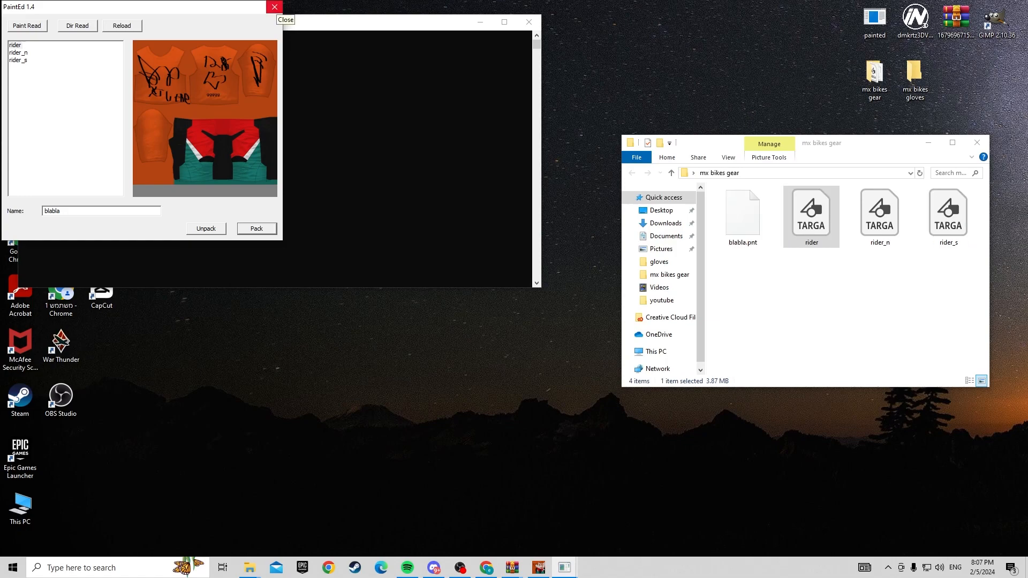
{"action": "left_click", "coordinate": [275, 7]}
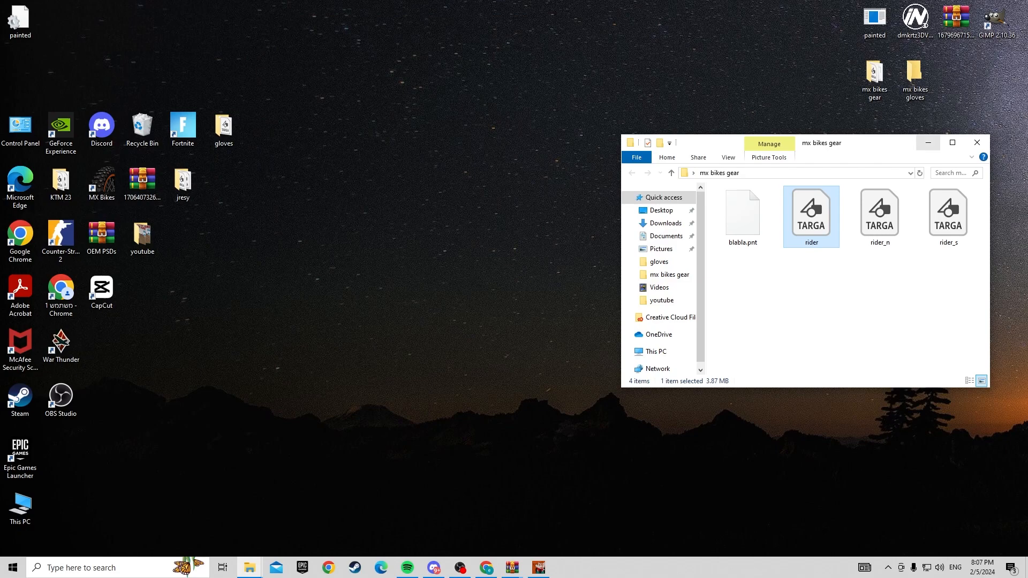
{"action": "left_click", "coordinate": [928, 142]}
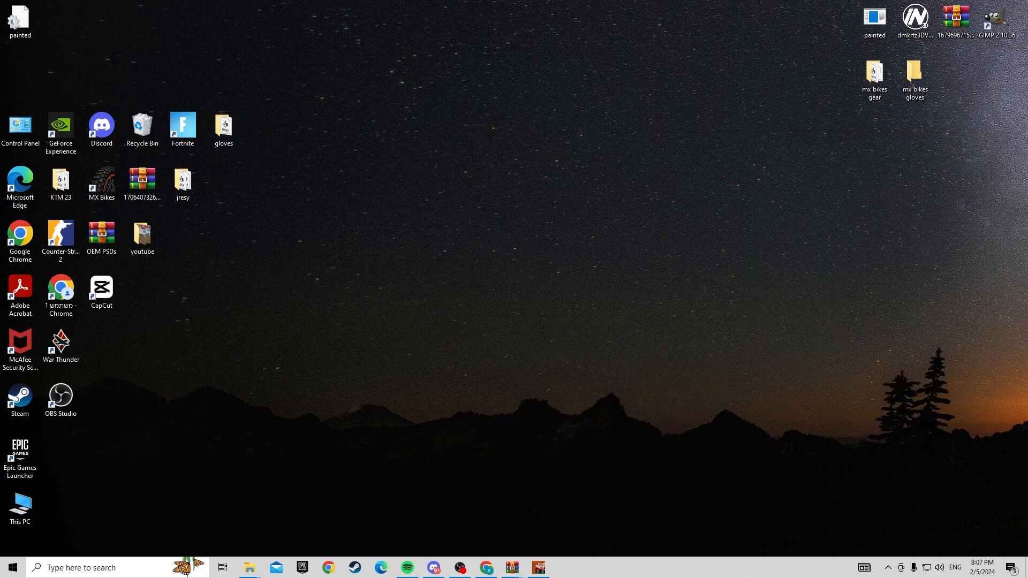
- Open the PiBoSo folder and go to MX Bikes > mods > rider > riders > default_mx > paints
{"action": "left_click", "coordinate": [107, 568]}
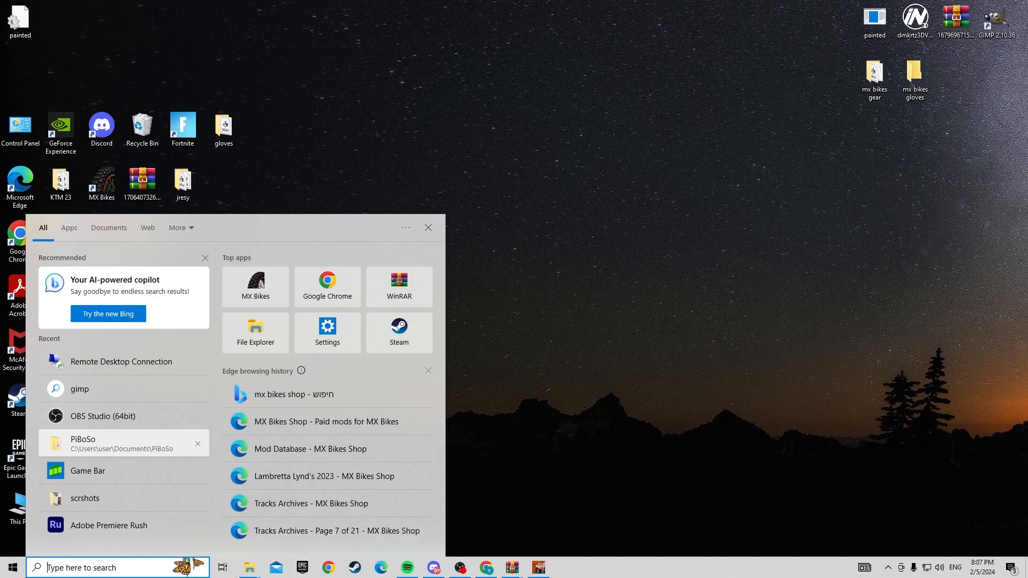
{"action": "left_click", "coordinate": [83, 443]}
{"action": "double_click", "coordinate": [754, 218]}
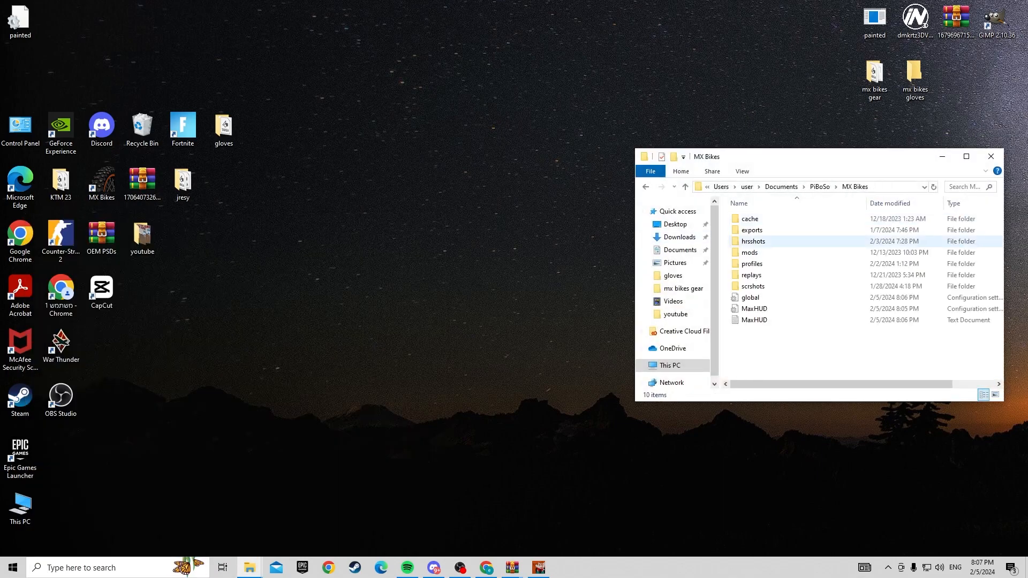
{"action": "double_click", "coordinate": [750, 252]}
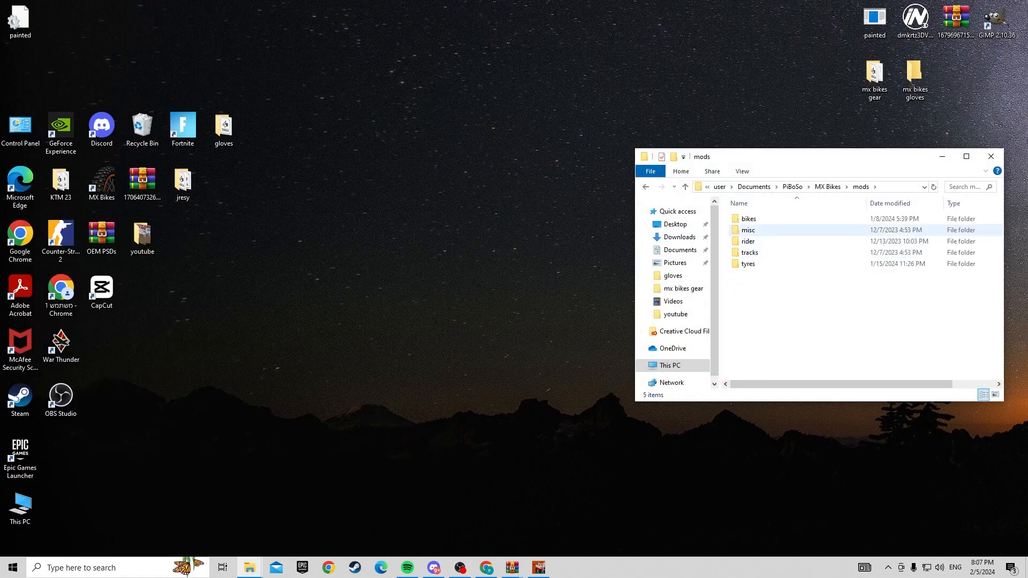
{"action": "double_click", "coordinate": [748, 241]}
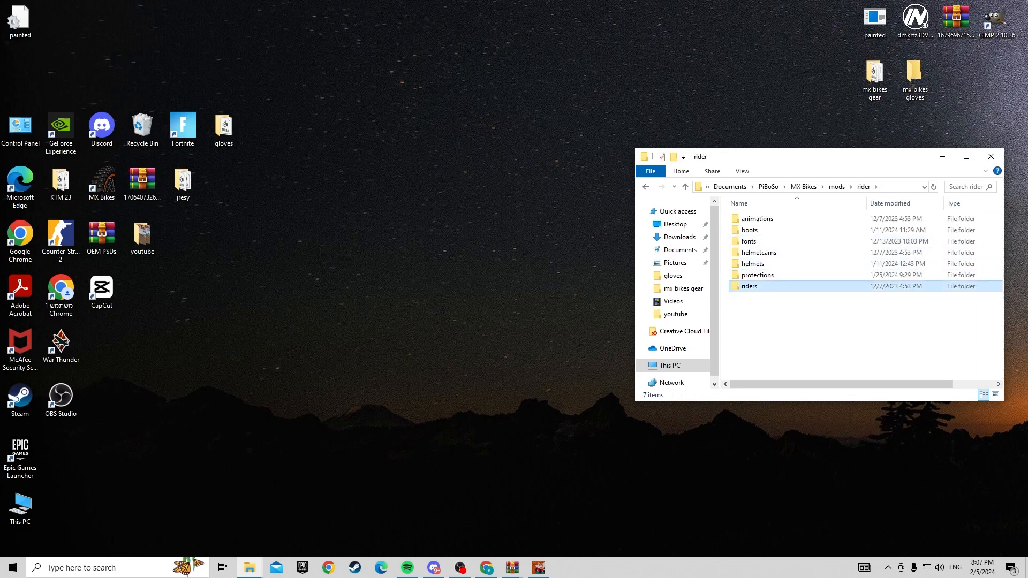
{"action": "double_click", "coordinate": [750, 285]}
{"action": "double_click", "coordinate": [752, 218]}
{"action": "double_click", "coordinate": [751, 229]}
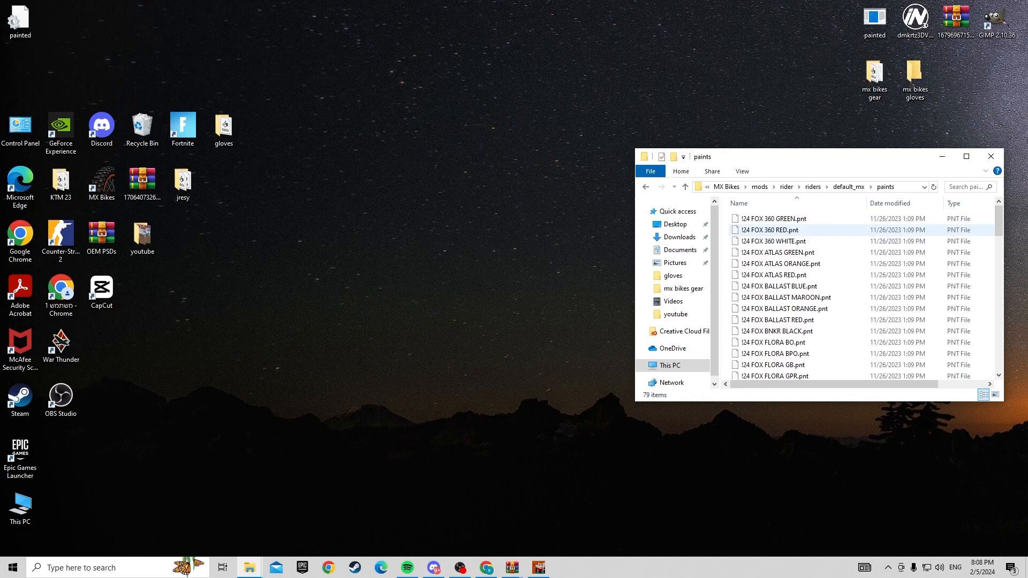
- Move blabla.pnt from the mx bikes gear folder into the default_mx paints folder
{"action": "left_click_drag", "start_coordinate": [771, 157], "coordinate": [531, 150]}
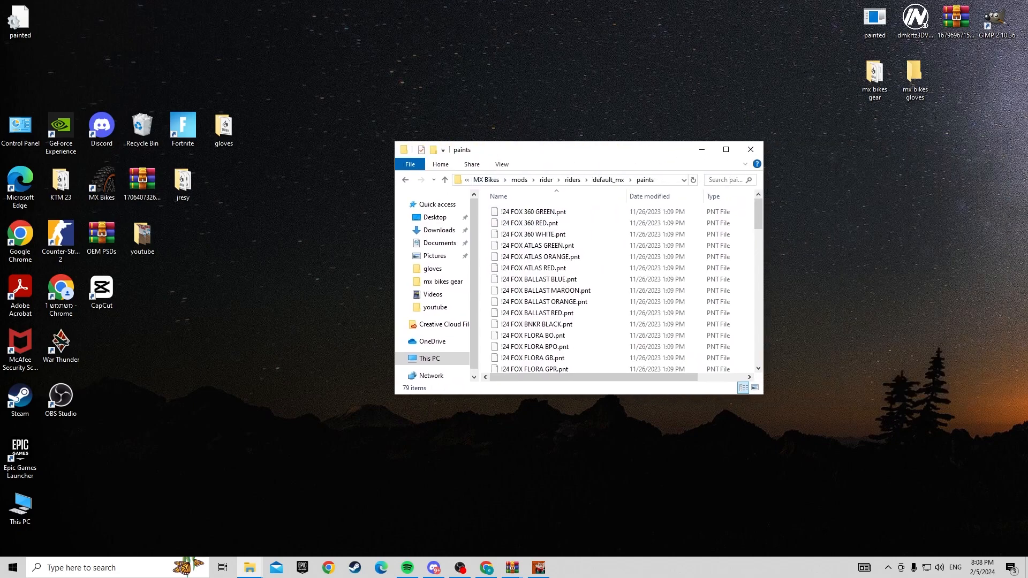
{"action": "double_click", "coordinate": [875, 75]}
{"action": "mouse_move", "coordinate": [742, 217]}
{"action": "left_mouse_down"}
{"action": "mouse_move", "coordinate": [721, 195]}
{"action": "mouse_move", "coordinate": [563, 187]}
{"action": "left_mouse_up"}
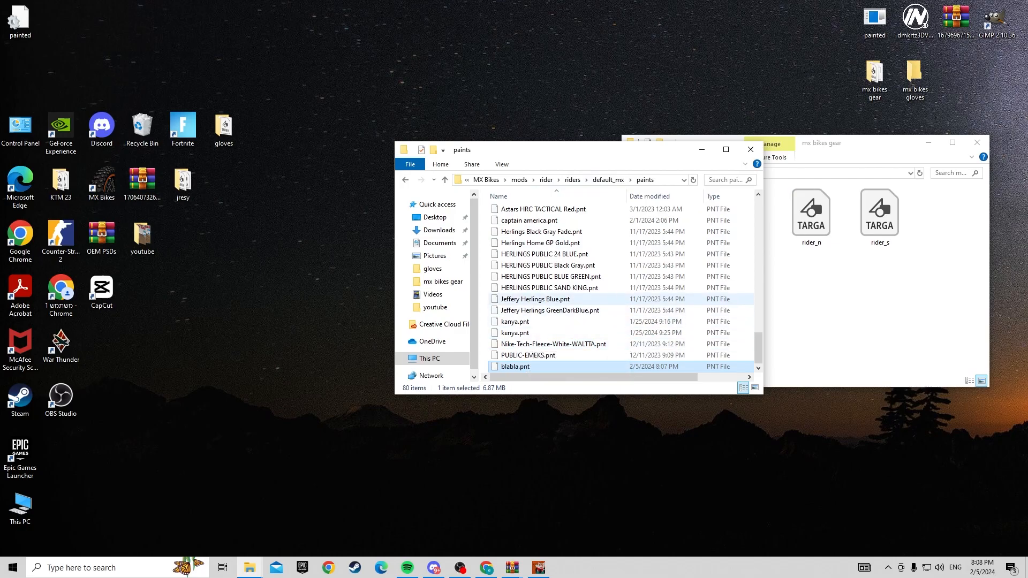
- In MX Bikes, set the Rider Gear to blabla on the Bike Selection screen
{"action": "left_click", "coordinate": [277, 188]}
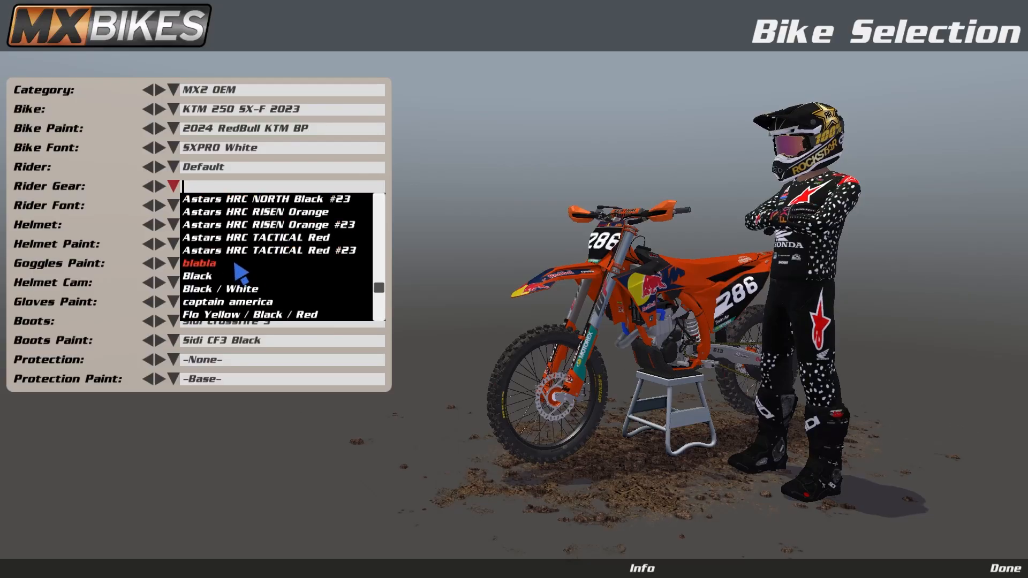
{"action": "left_click", "coordinate": [235, 264]}
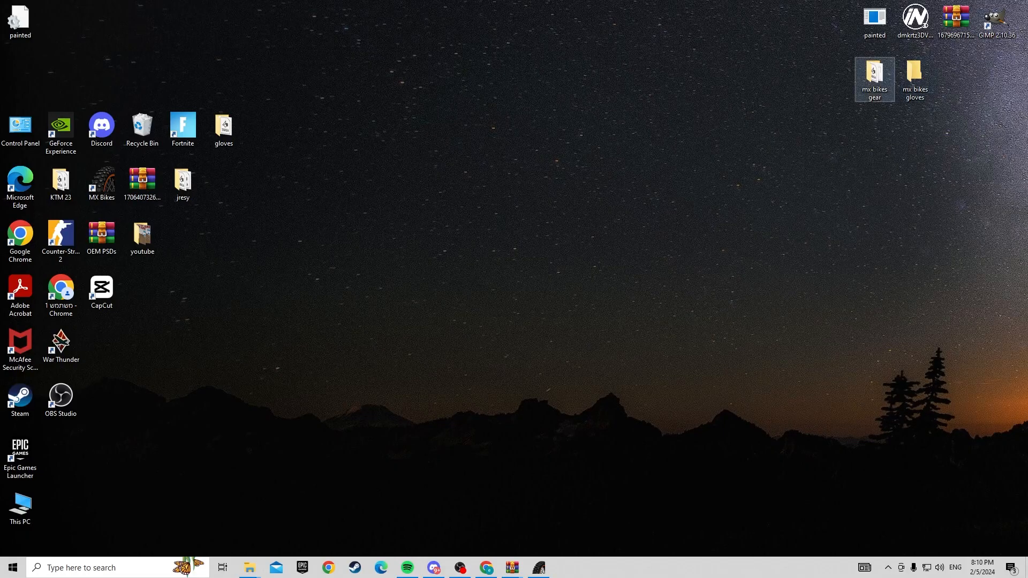
- Delete all three textures, rider, rider_n and rider_s, from the mx bikes gear folder and return to the desktop
{"action": "double_click", "coordinate": [874, 78]}
{"action": "key", "text": "ctrl+a"}
{"action": "left_click_drag", "start_coordinate": [879, 215], "coordinate": [931, 220]}
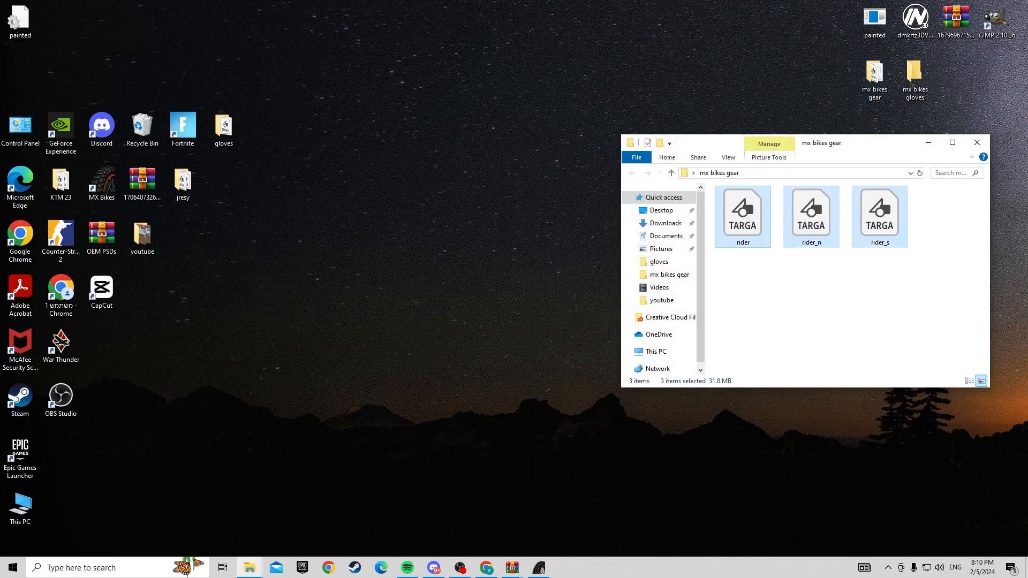
{"action": "right_click", "coordinate": [728, 237]}
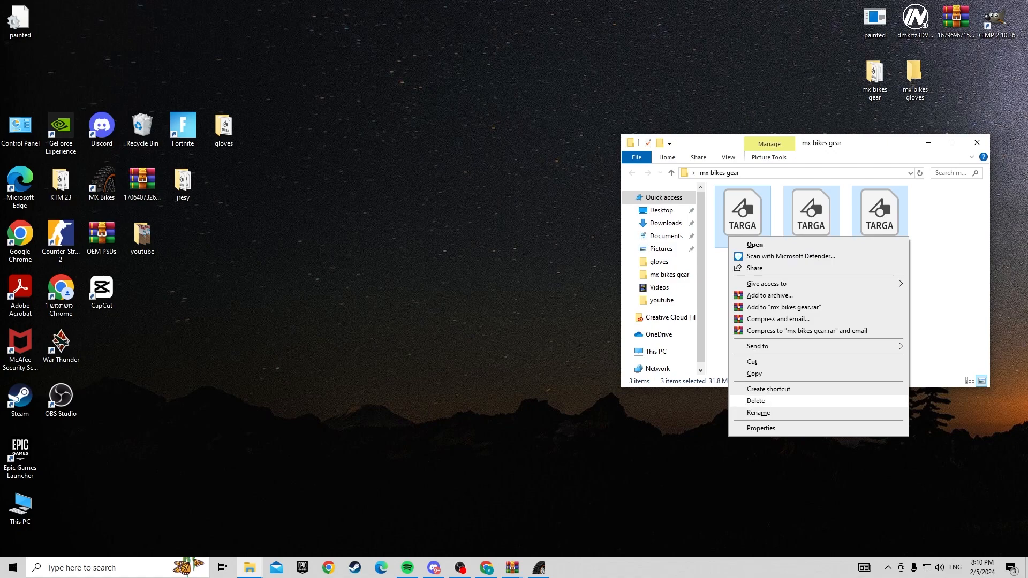
{"action": "left_click", "coordinate": [750, 400]}
{"action": "left_click", "coordinate": [953, 142]}
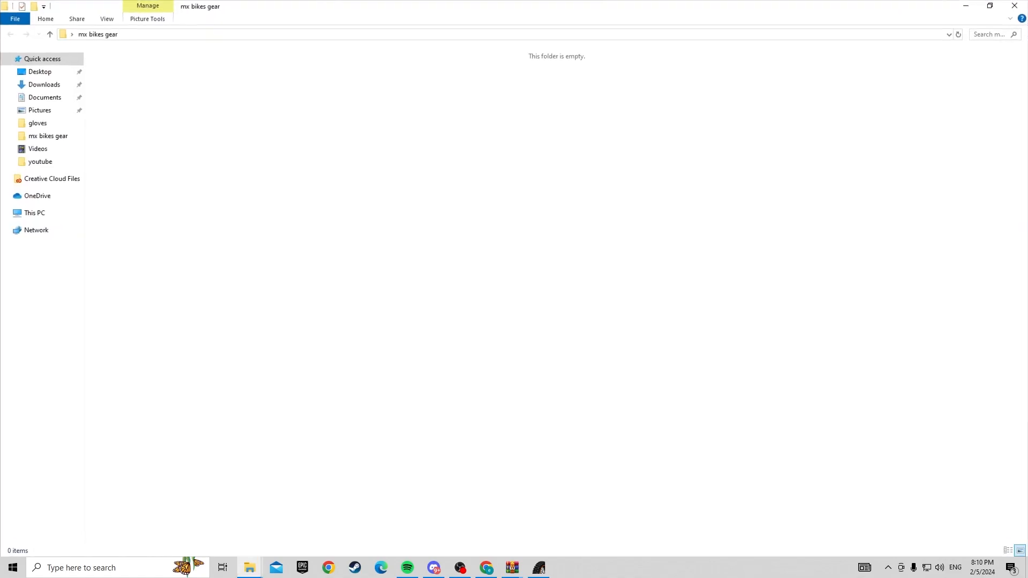
{"action": "key", "text": "super+d"}
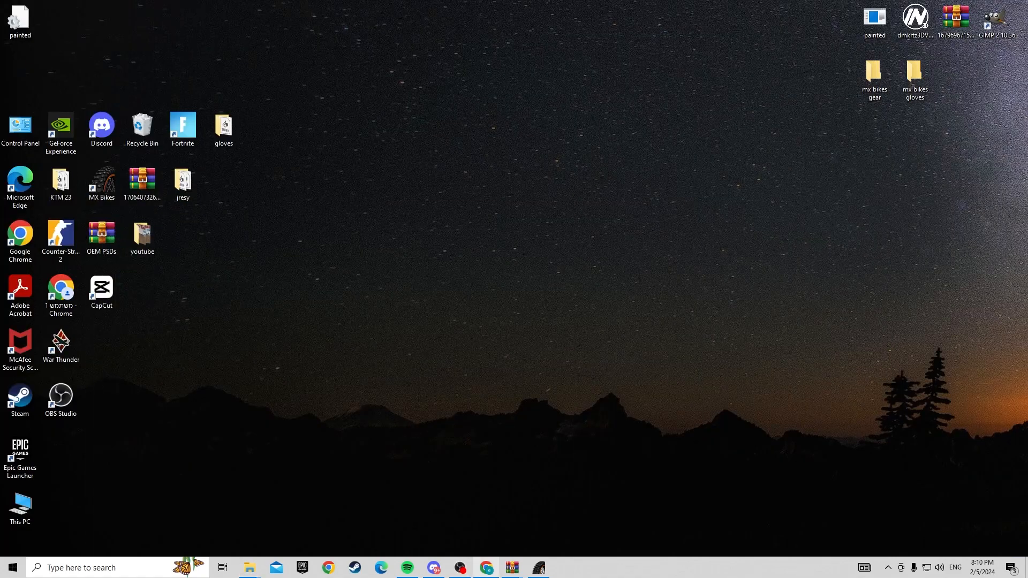
- In a new Chrome tab, search Google for mx bikes mods and open the MXB-Mods.com site
{"action": "left_click", "coordinate": [486, 568]}
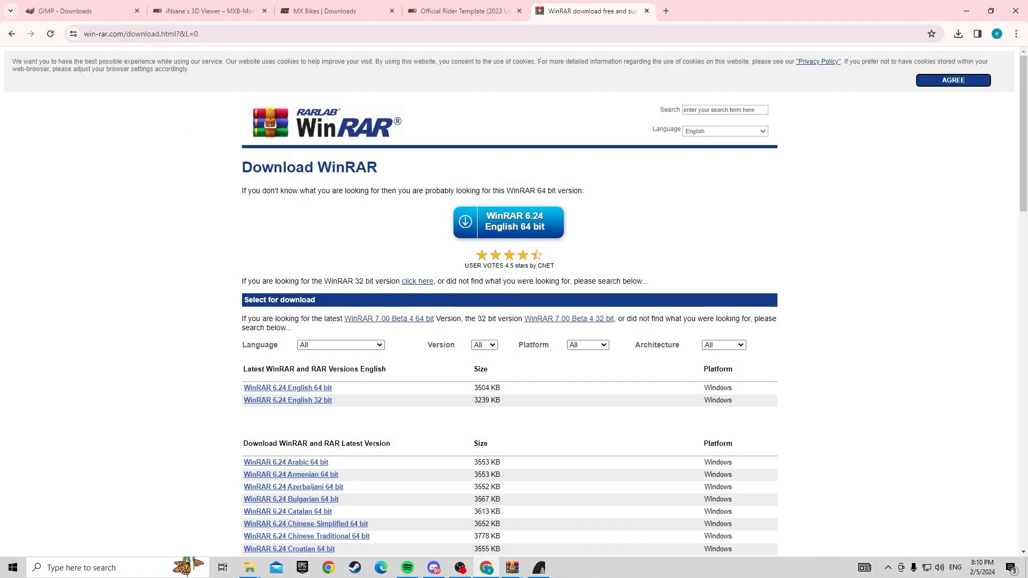
{"action": "left_click", "coordinate": [665, 11]}
{"action": "left_click", "coordinate": [482, 216]}
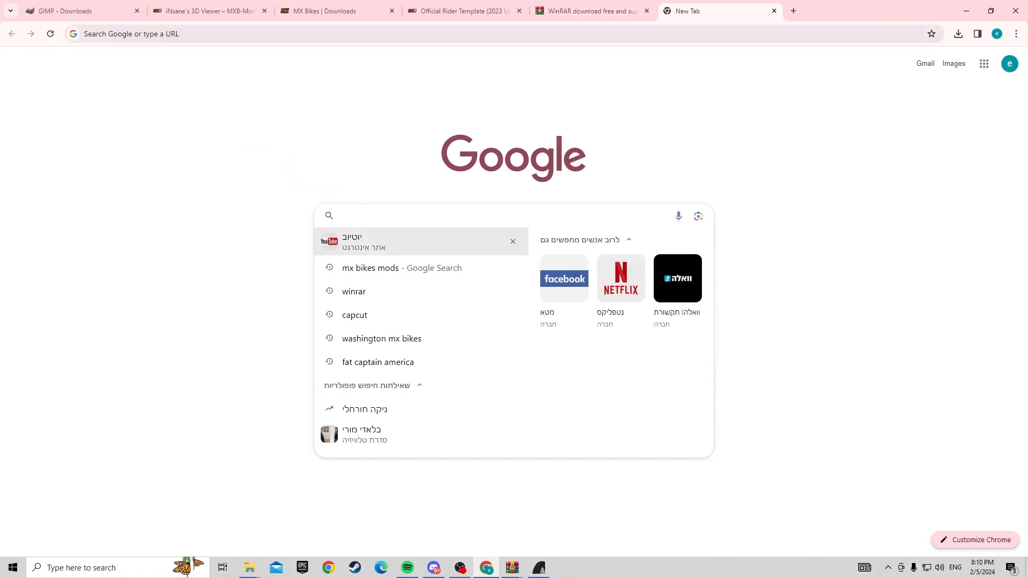
{"action": "left_click", "coordinate": [375, 264]}
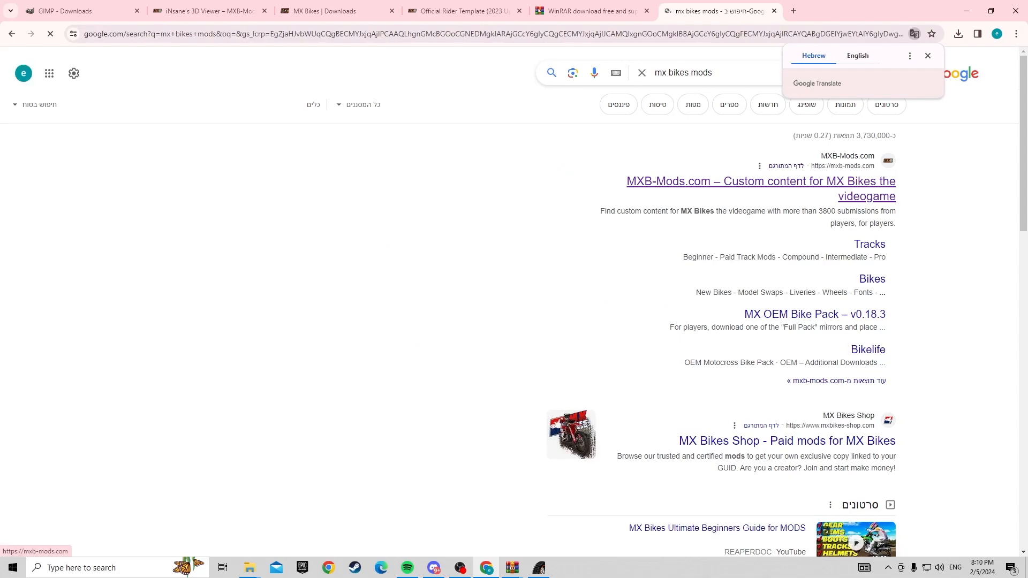
{"action": "left_click", "coordinate": [761, 182]}
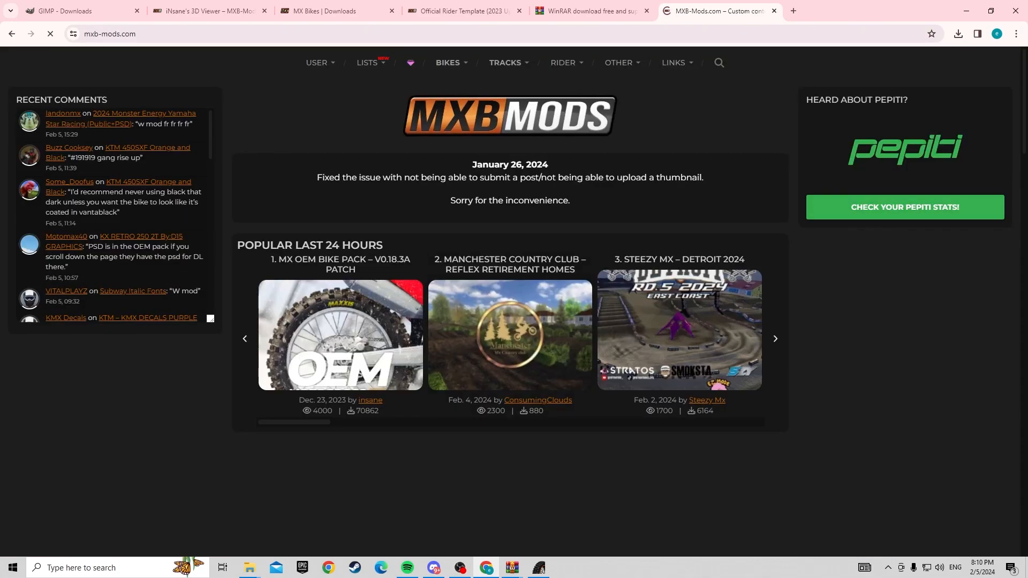
- Browse the Virtual Brands rider kits and open the RRA Moon Rock Kit 2024 page down to its description
{"action": "mouse_move", "coordinate": [564, 63]}
{"action": "mouse_move", "coordinate": [567, 120]}
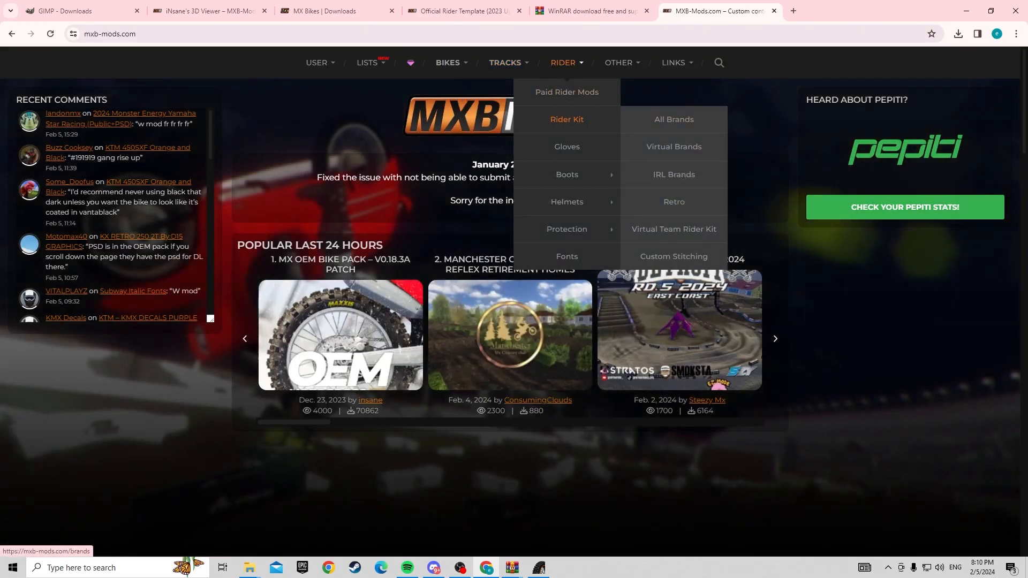
{"action": "left_click", "coordinate": [675, 147]}
{"action": "scroll", "coordinate": [675, 146], "scroll_direction": "down", "scroll_amount": 10}
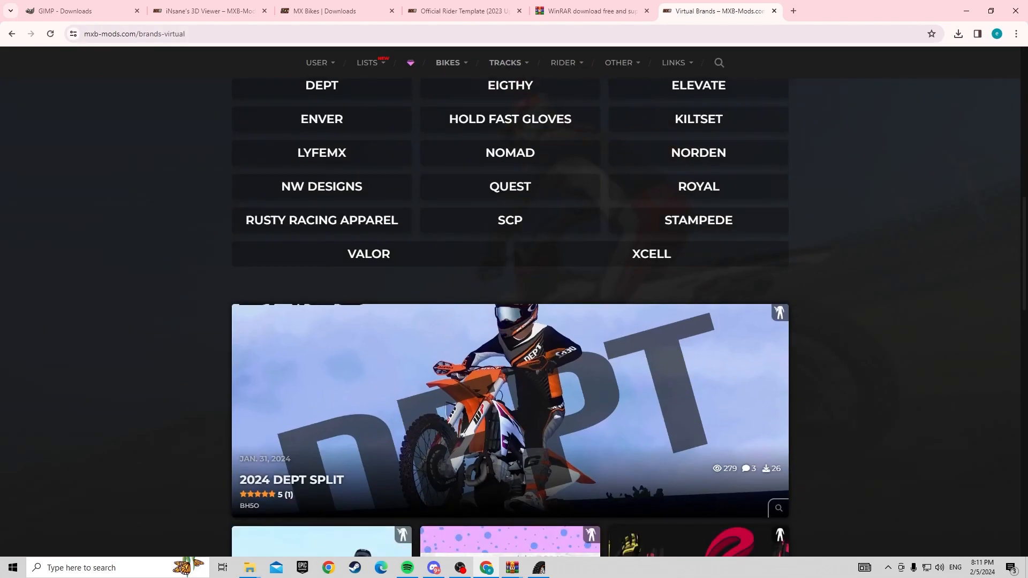
{"action": "scroll", "coordinate": [508, 160], "scroll_direction": "down", "scroll_amount": 9}
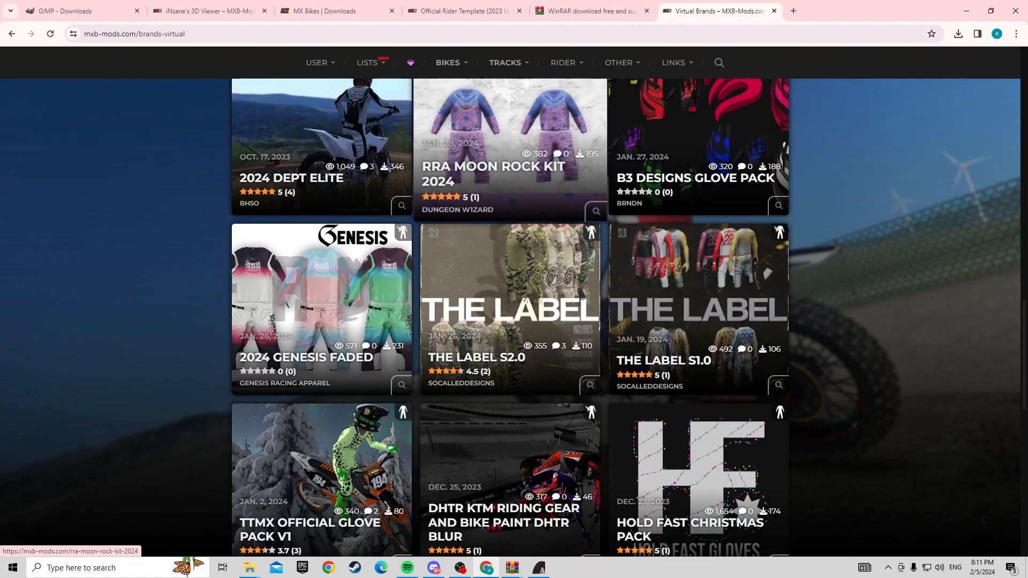
{"action": "left_click", "coordinate": [509, 161]}
{"action": "scroll", "coordinate": [509, 214], "scroll_direction": "down", "scroll_amount": 10}
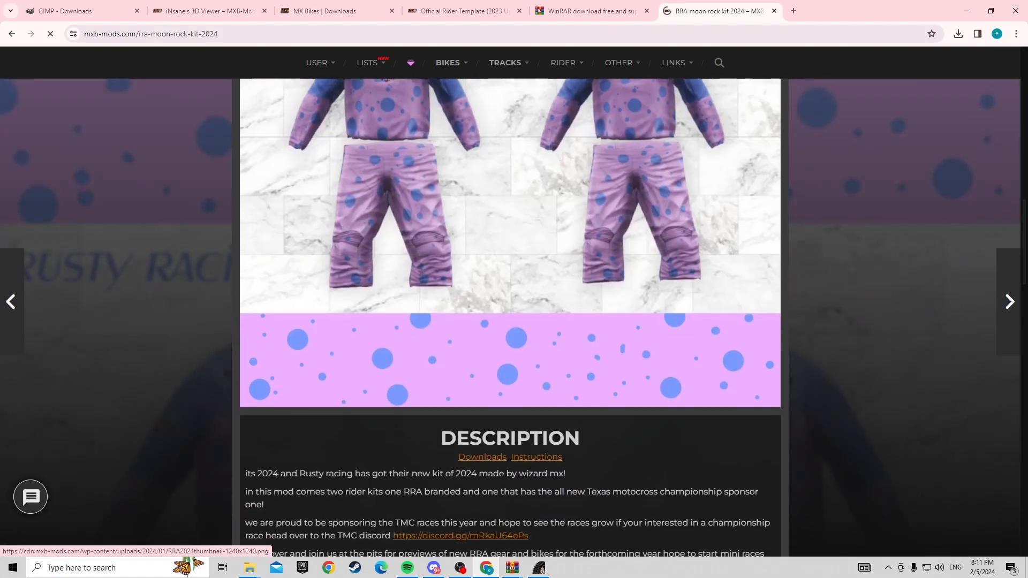
{"action": "scroll", "coordinate": [508, 267], "scroll_direction": "down", "scroll_amount": 4}
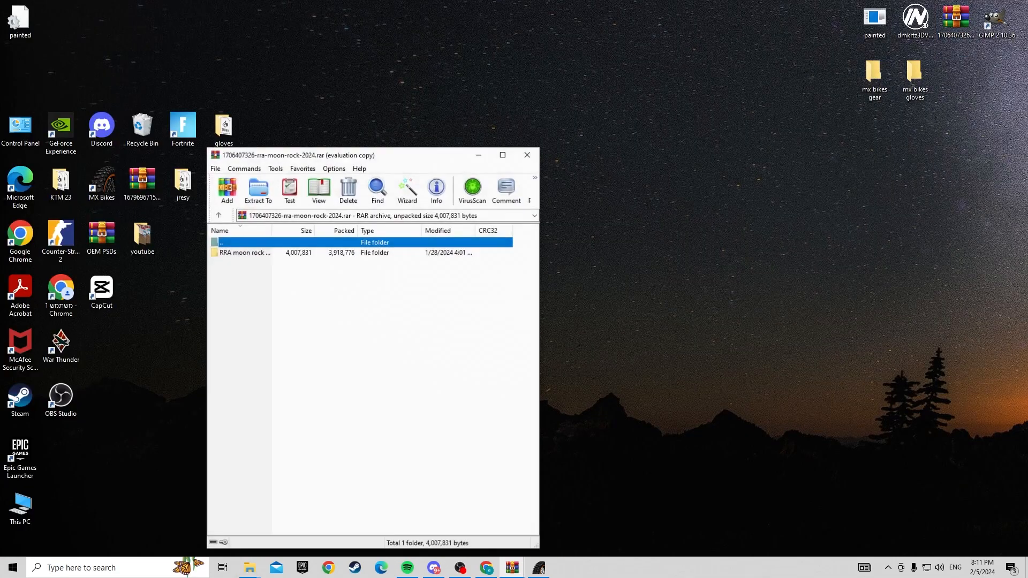
- Extract RRAmoonrocktmc2024.pnt from the RRA moon rock 2024 archive into the mx bikes gear folder and minimize the archive window
{"action": "double_click", "coordinate": [242, 253]}
{"action": "left_click_drag", "start_coordinate": [409, 156], "coordinate": [561, 131]}
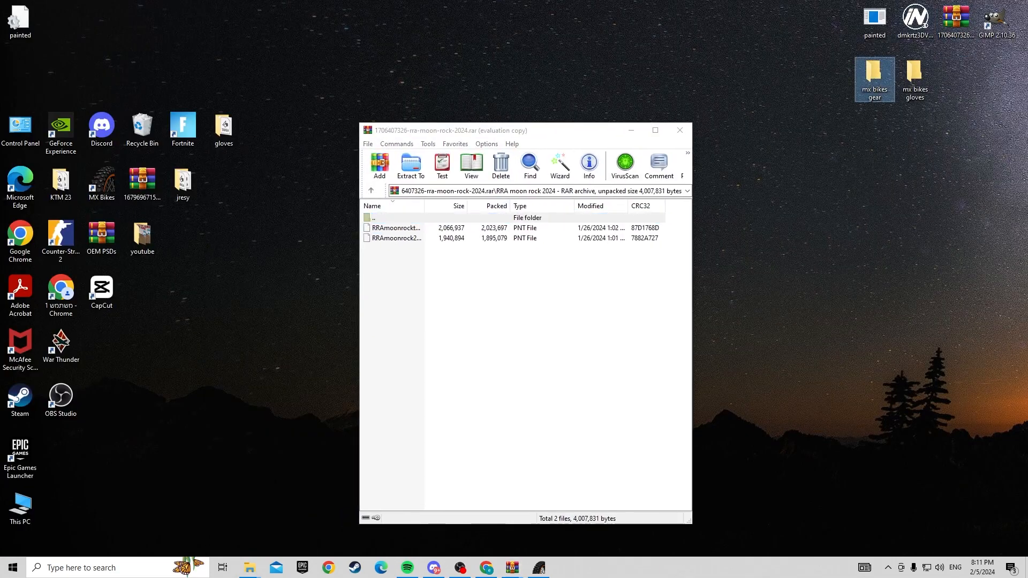
{"action": "double_click", "coordinate": [874, 79]}
{"action": "left_click_drag", "start_coordinate": [867, 143], "coordinate": [901, 141]}
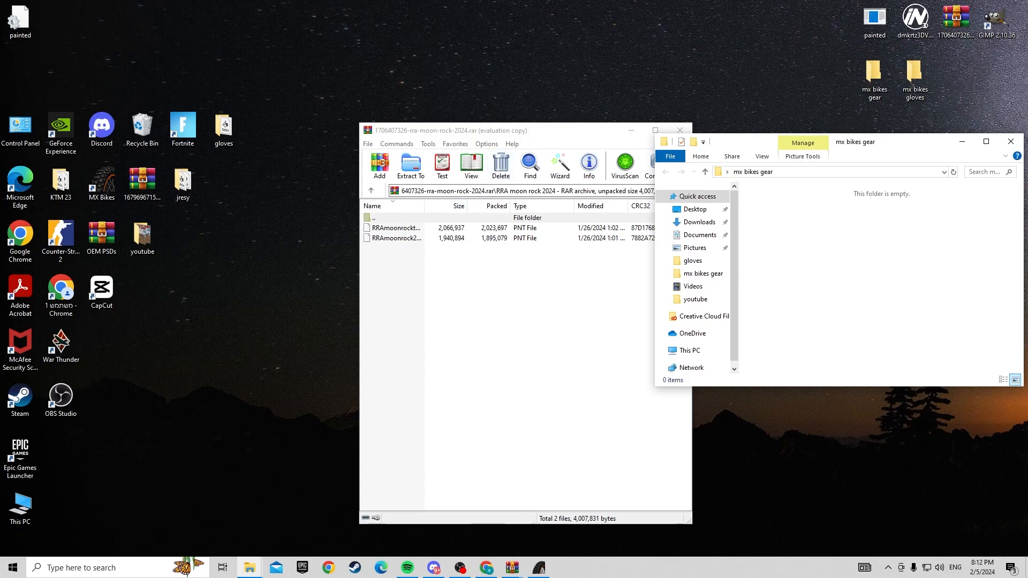
{"action": "left_click", "coordinate": [396, 228]}
{"action": "left_click_drag", "start_coordinate": [396, 228], "coordinate": [856, 241]}
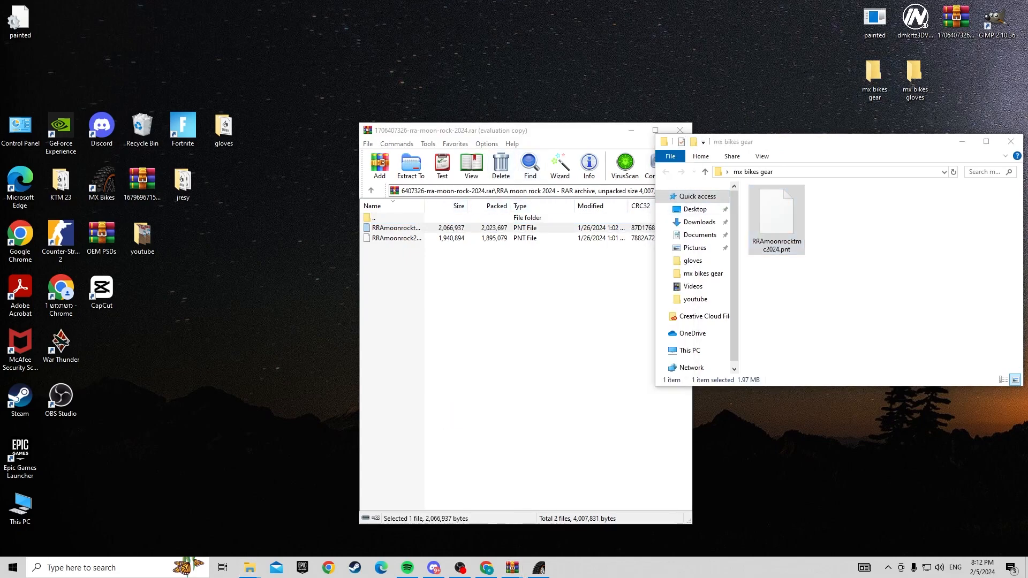
{"action": "left_click", "coordinate": [631, 131]}
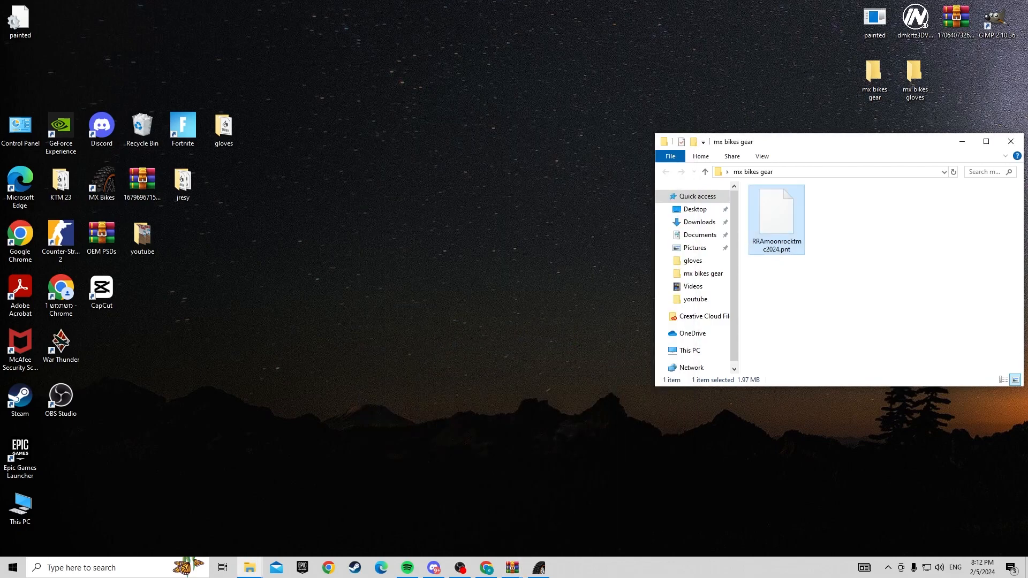
{"action": "left_click_drag", "start_coordinate": [830, 142], "coordinate": [769, 142]}
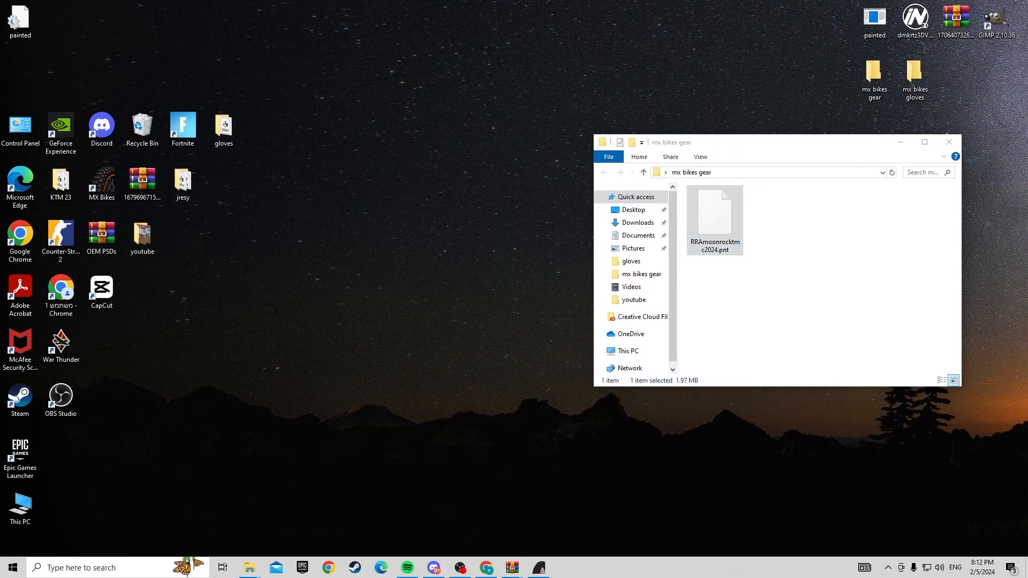
- In PaintEd, read the RRAmoonrocktmc2024.pnt paint file and preview its rider texture
{"action": "double_click", "coordinate": [875, 19]}
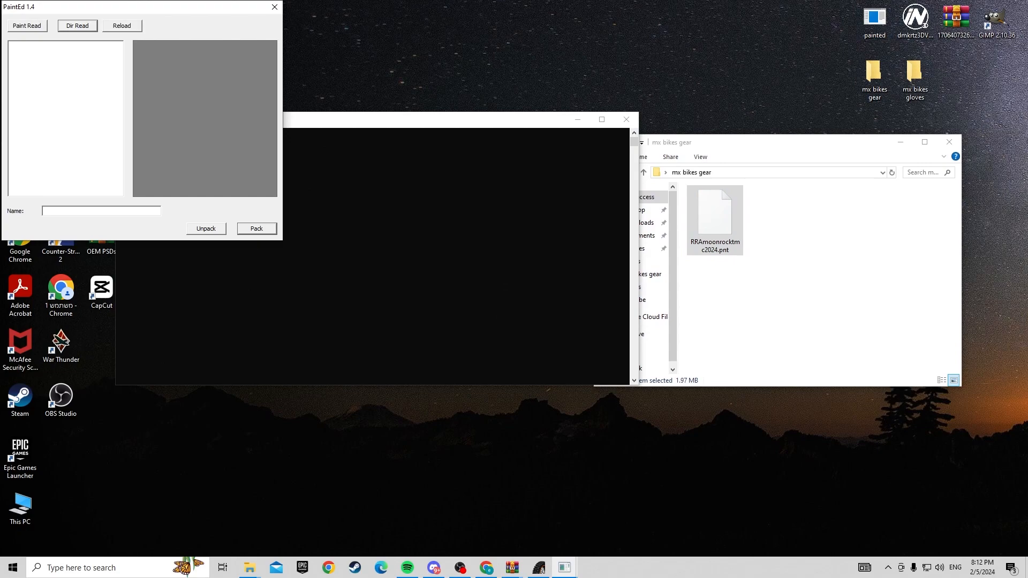
{"action": "left_click", "coordinate": [27, 25]}
{"action": "double_click", "coordinate": [355, 327]}
{"action": "key", "text": "Tab"}
{"action": "left_click", "coordinate": [15, 45]}
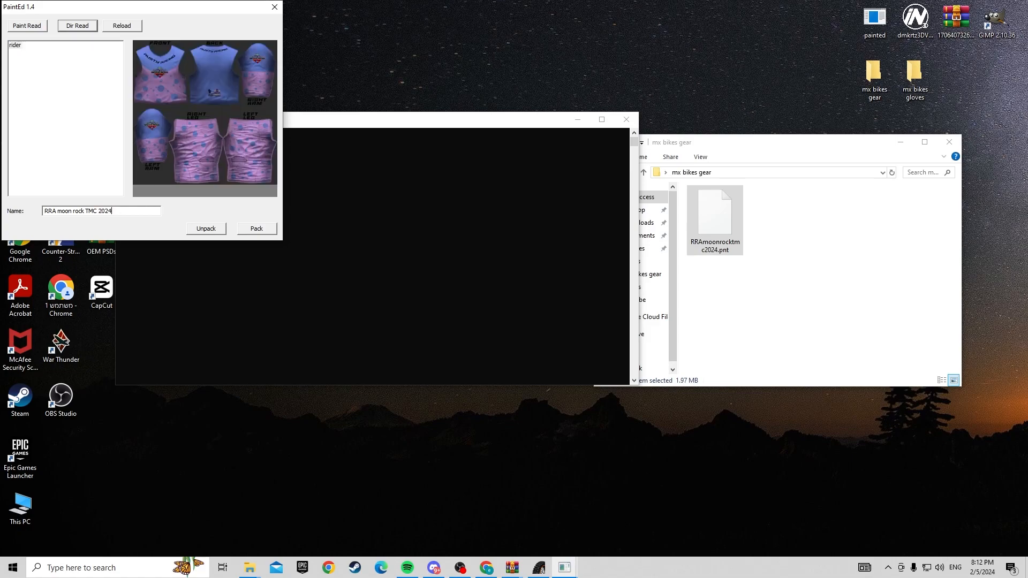
{"action": "left_click_drag", "start_coordinate": [98, 211], "coordinate": [85, 211]}
{"action": "left_click", "coordinate": [65, 129]}
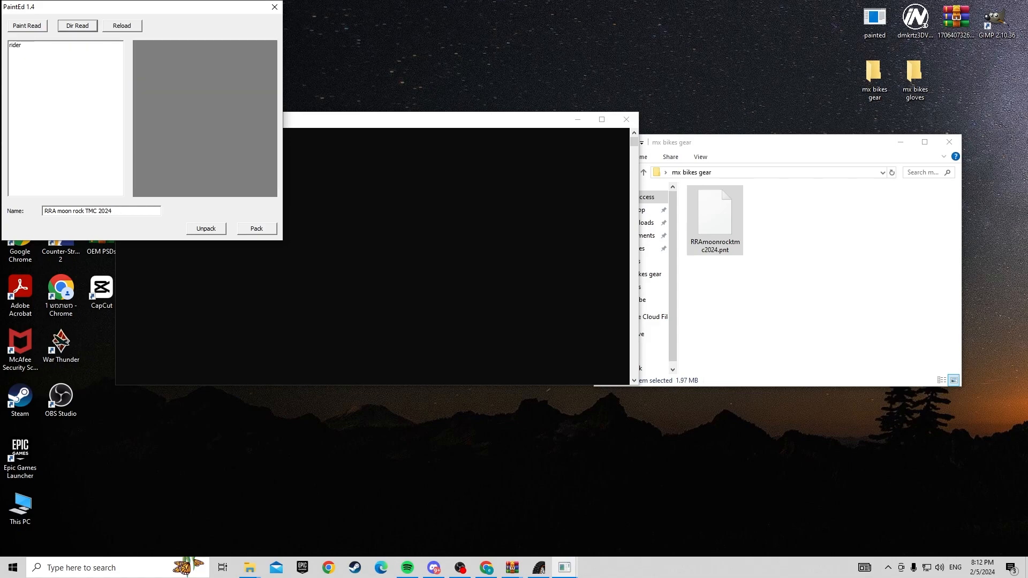
- Unpack the paint's texture into the mx bikes gear folder and close PaintEd
{"action": "left_click", "coordinate": [207, 229]}
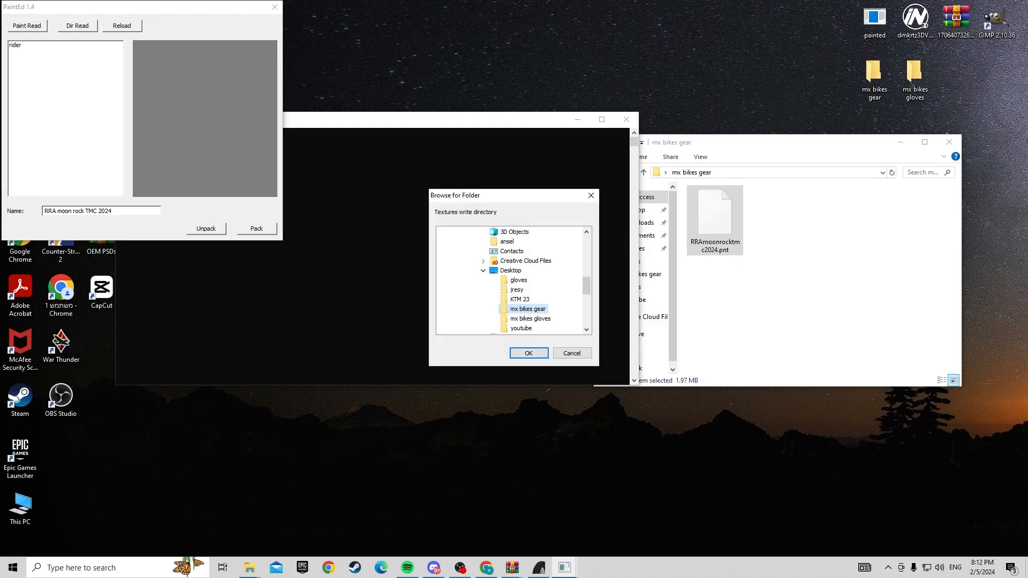
{"action": "key", "text": "Return"}
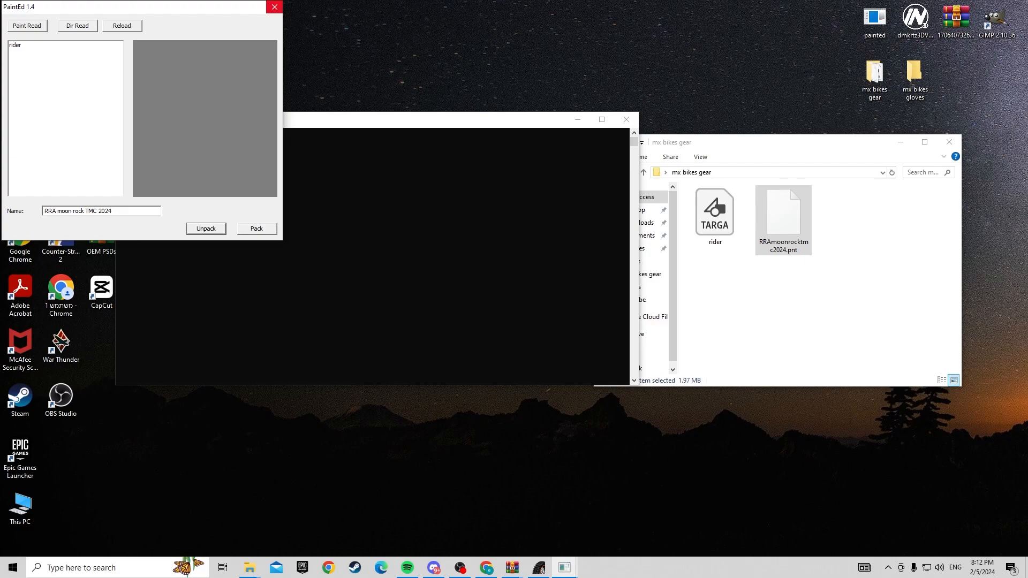
{"action": "left_click", "coordinate": [274, 6]}
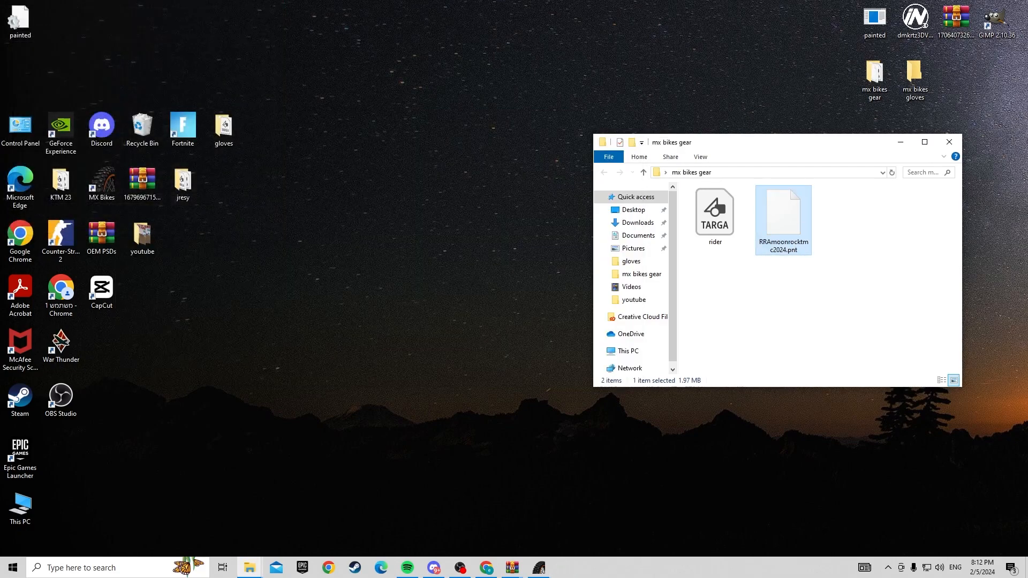
- Open the unpacked rider texture from the mx bikes gear folder in GIMP
{"action": "left_click", "coordinate": [715, 214]}
{"action": "right_click", "coordinate": [715, 222]}
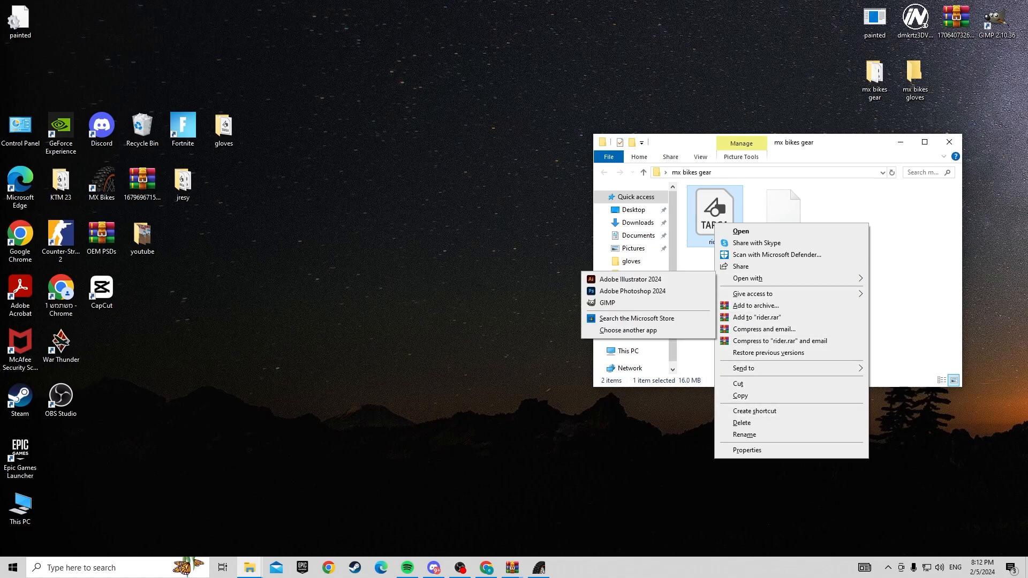
{"action": "mouse_move", "coordinate": [750, 278]}
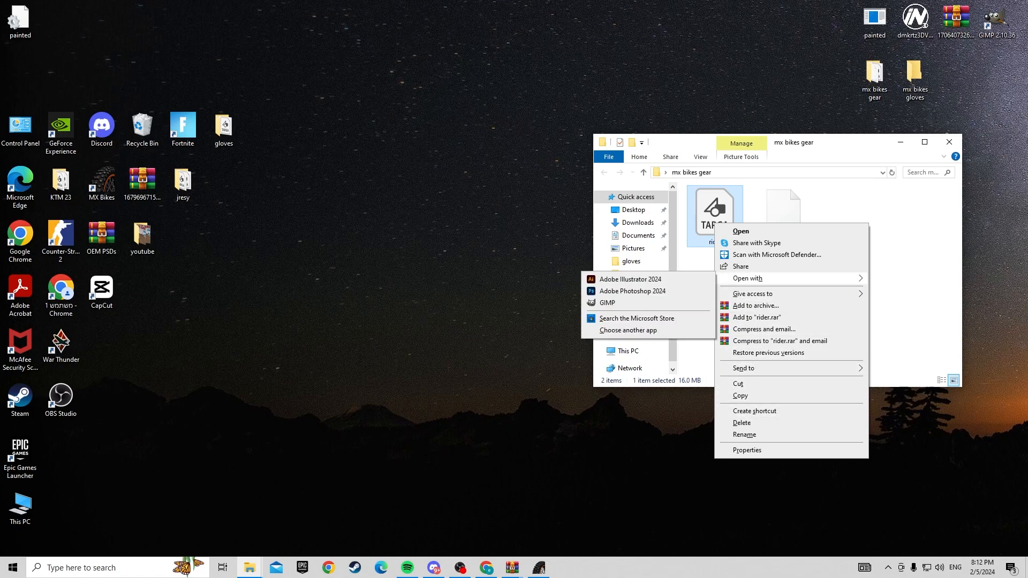
{"action": "left_click", "coordinate": [638, 300]}
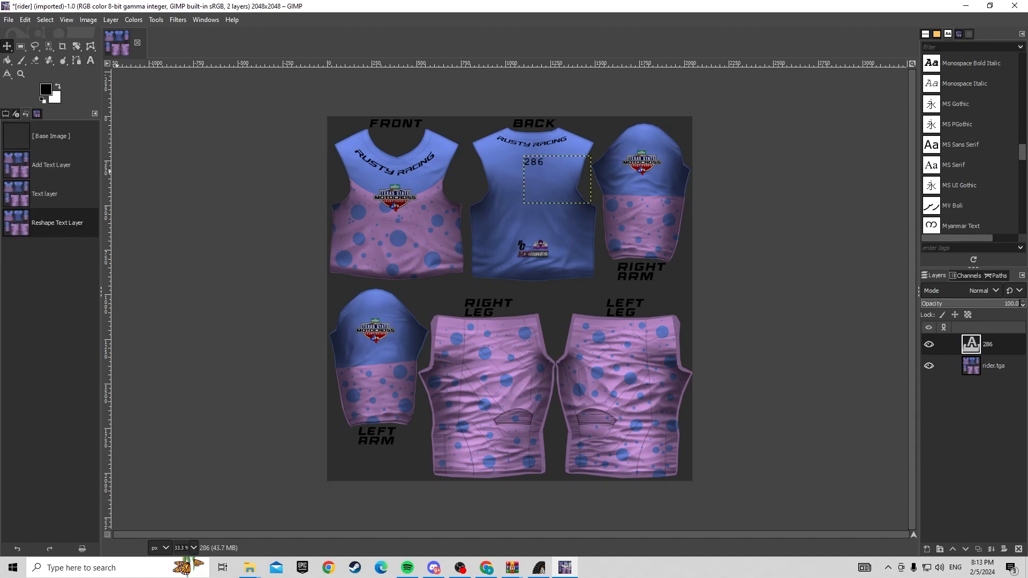
- Export the edited image over rider.tga in the mx bikes gear folder and quit GIMP, discarding the unsaved changes
{"action": "left_click", "coordinate": [26, 20]}
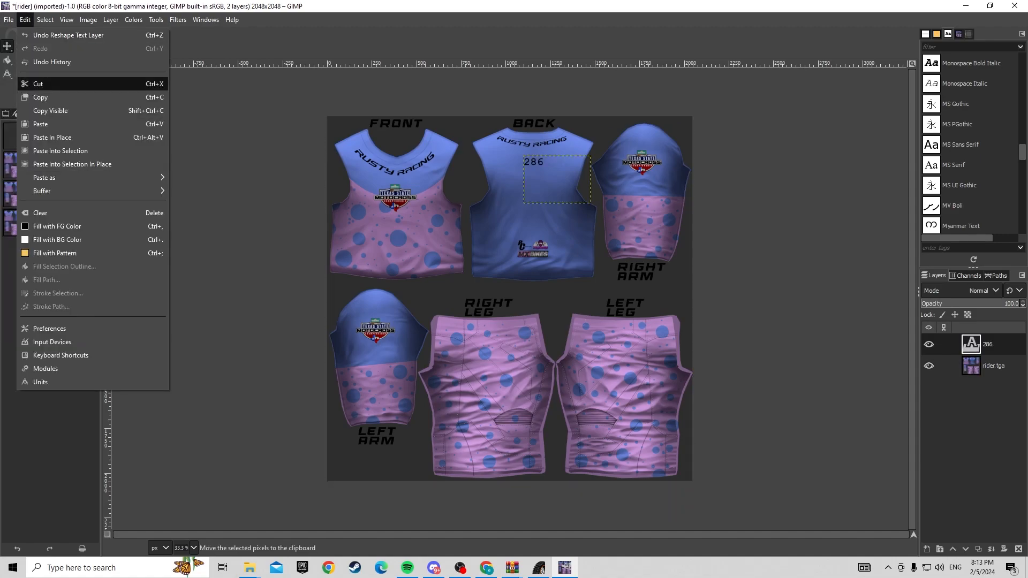
{"action": "left_click", "coordinate": [25, 19]}
{"action": "left_click", "coordinate": [9, 19]}
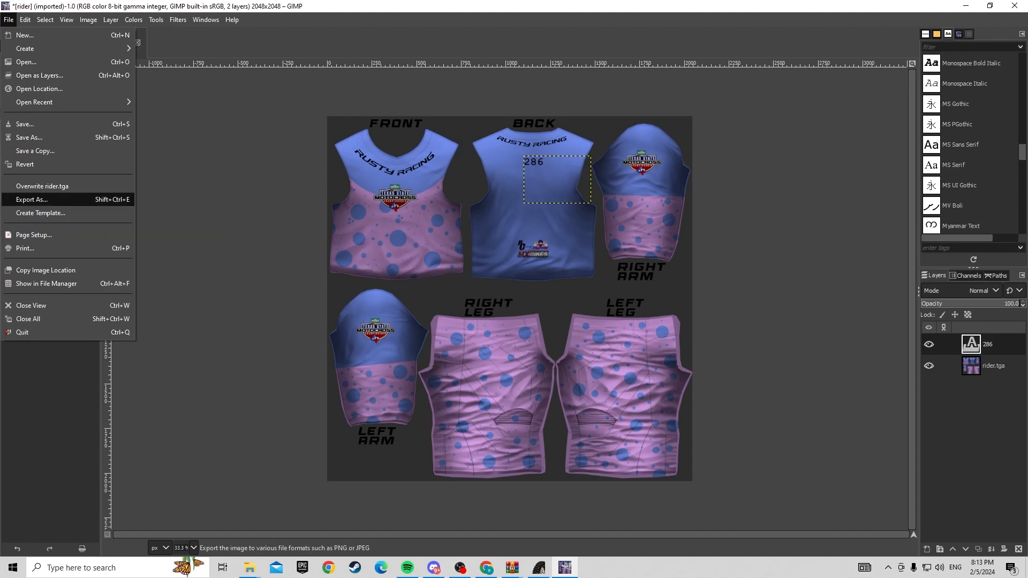
{"action": "left_click", "coordinate": [32, 199]}
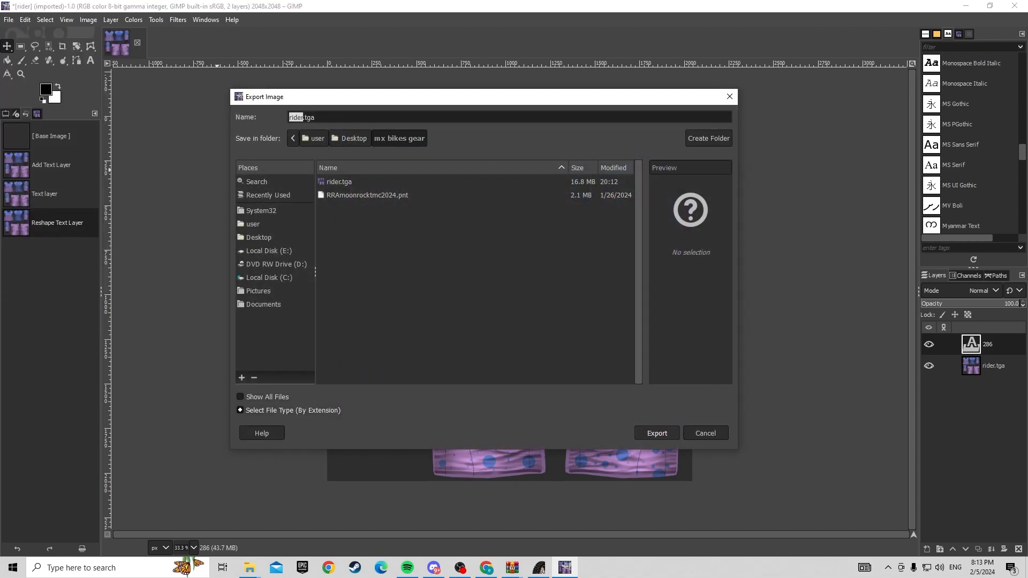
{"action": "key", "text": "Return"}
{"action": "key", "text": "Return"}
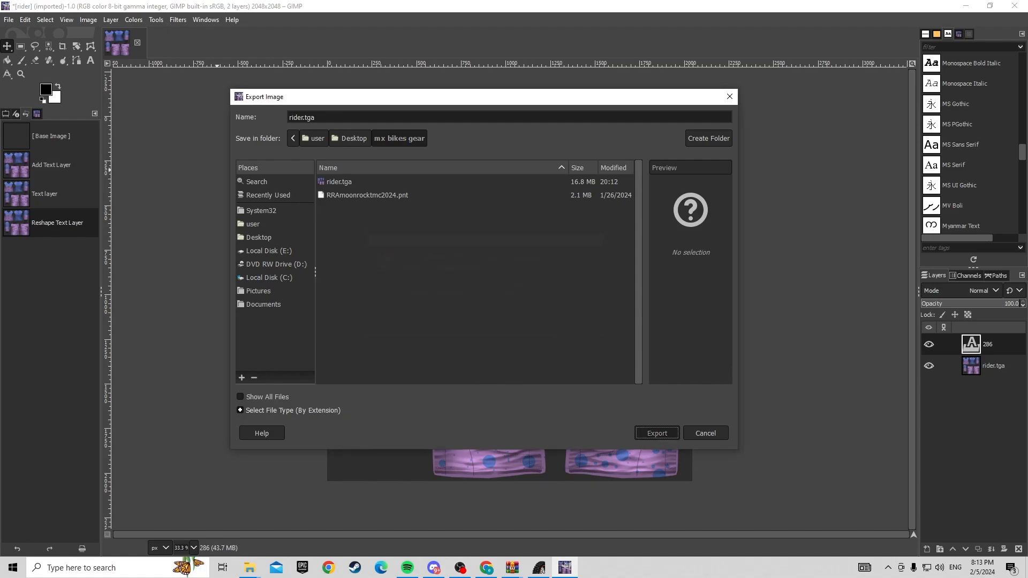
{"action": "key", "text": "Return"}
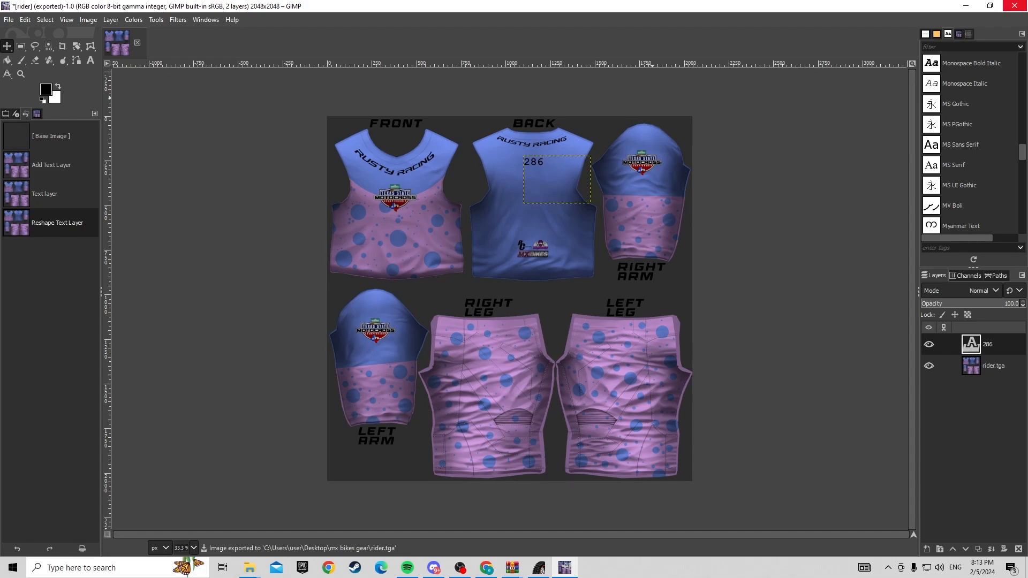
{"action": "left_click", "coordinate": [1014, 6]}
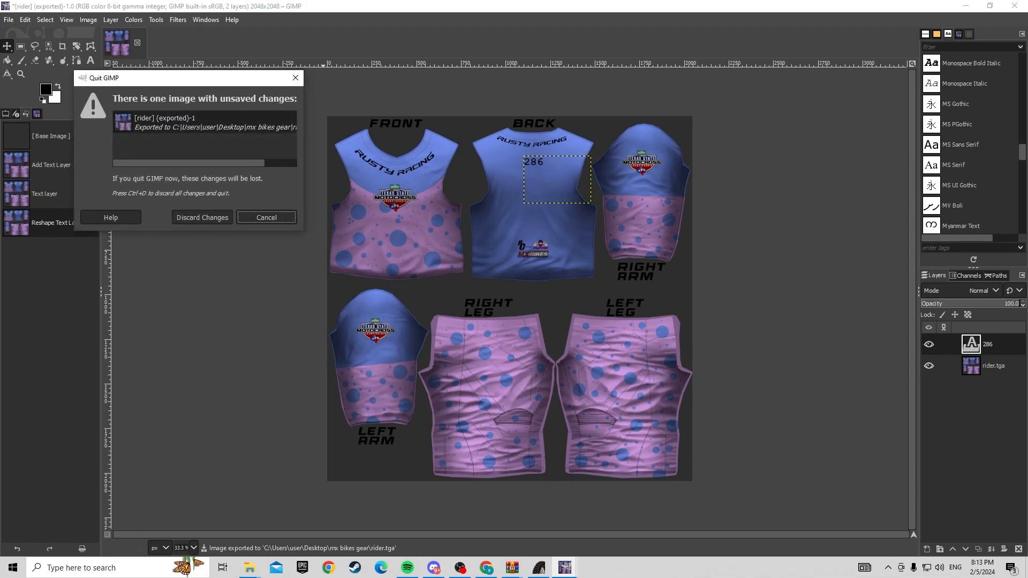
{"action": "left_click", "coordinate": [202, 217]}
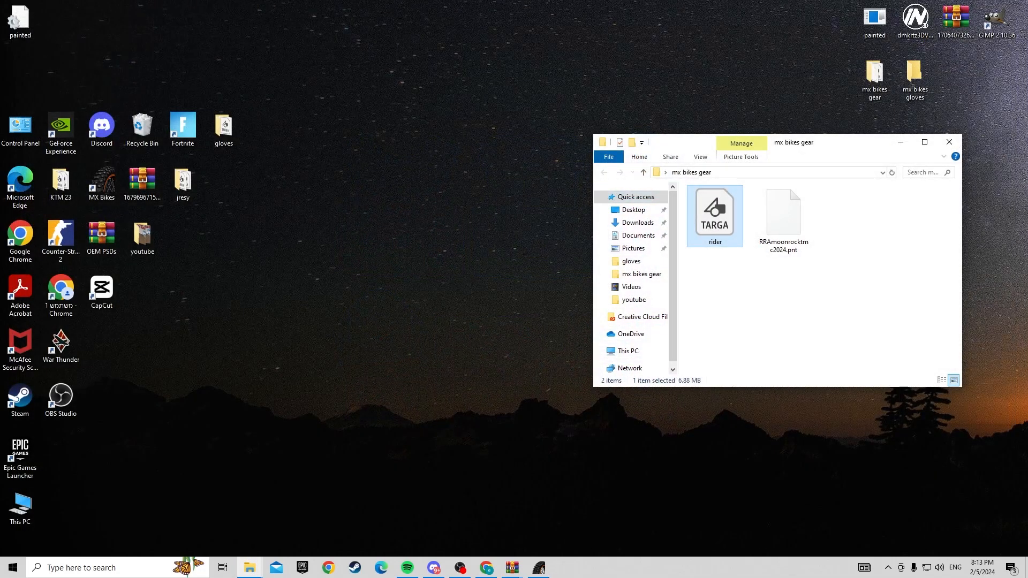
- In PaintEd, load the textures from the mx bikes gear folder and preview the rider texture
{"action": "double_click", "coordinate": [875, 21]}
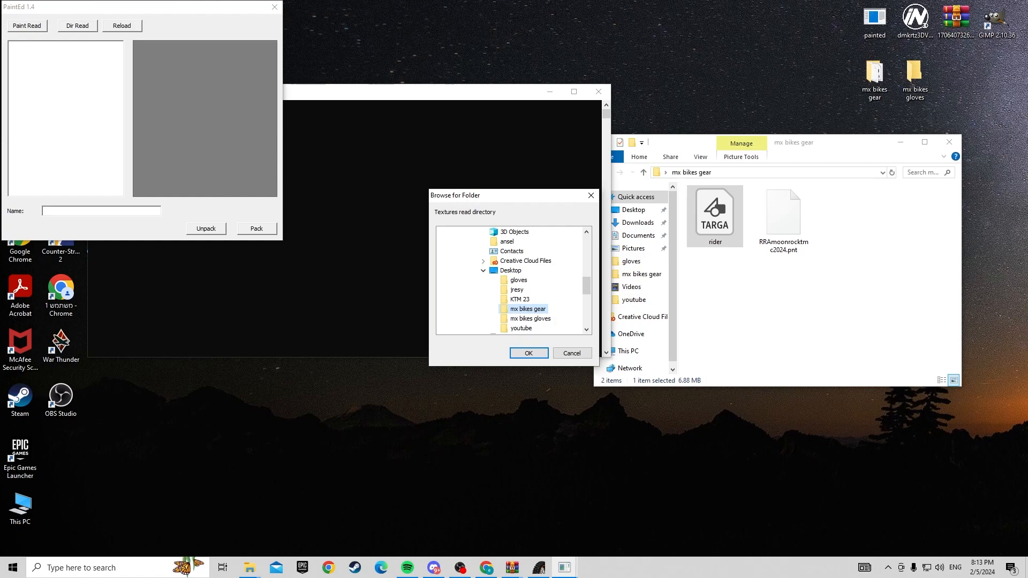
{"action": "left_click", "coordinate": [528, 353]}
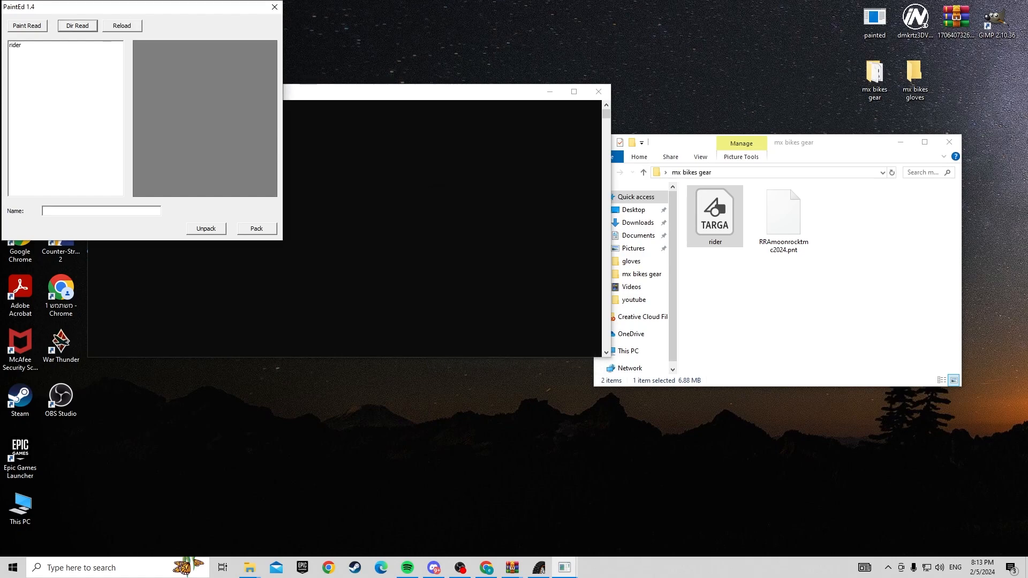
{"action": "left_click", "coordinate": [15, 45]}
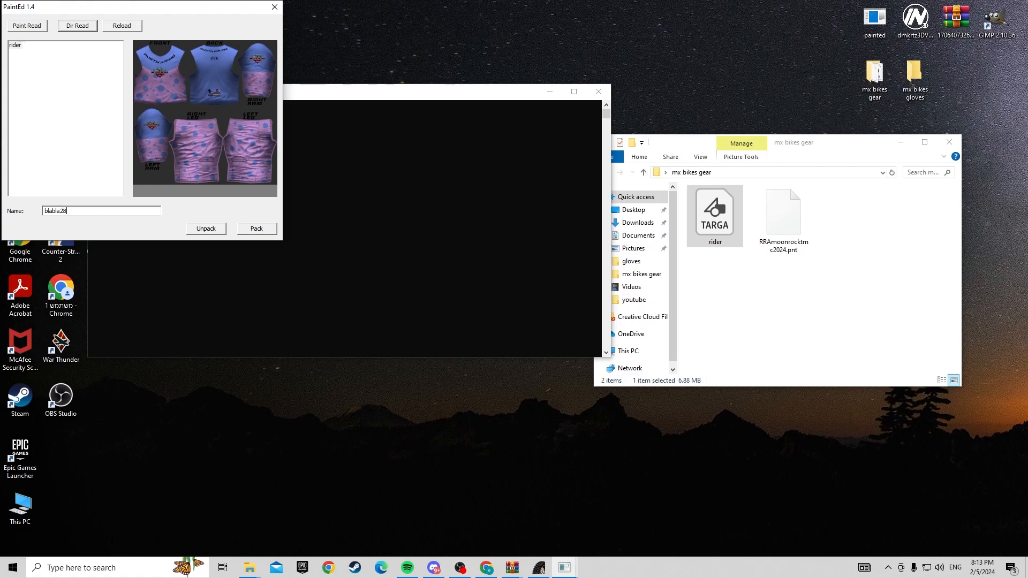
- Name the paint blabla286 and pack it as a paint file called blabla286 in the mx bikes gear folder
{"action": "key", "text": "ctrl+a"}
{"action": "key", "text": "ctrl+c"}
{"action": "key", "text": "Return"}
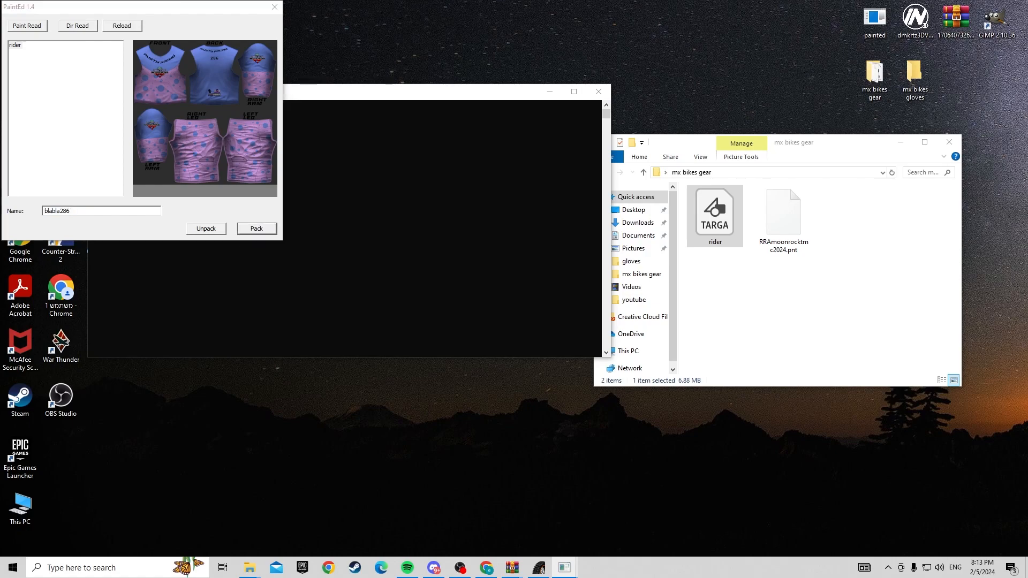
{"action": "key", "text": "ctrl+v"}
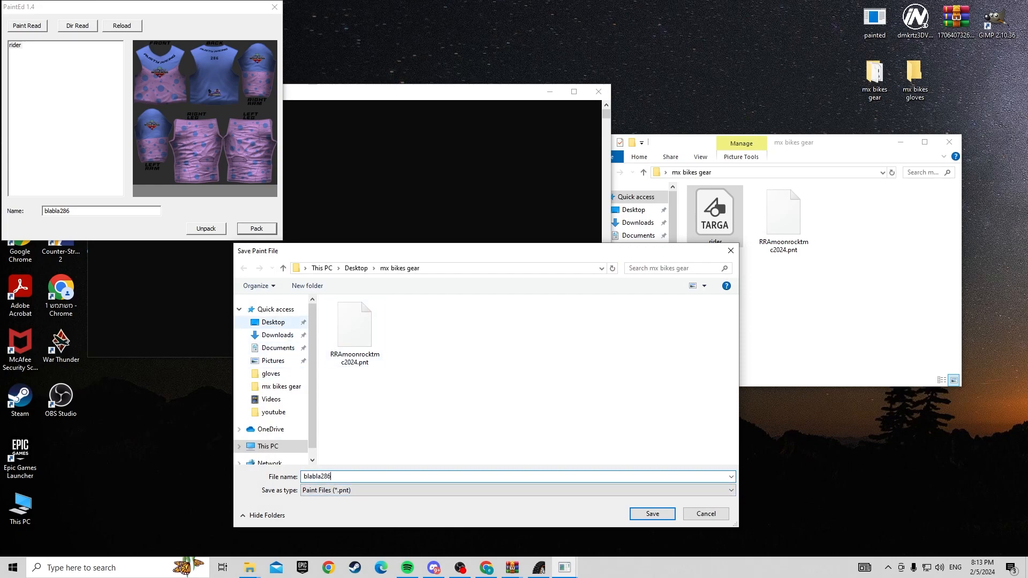
{"action": "left_click", "coordinate": [273, 322]}
{"action": "double_click", "coordinate": [353, 351]}
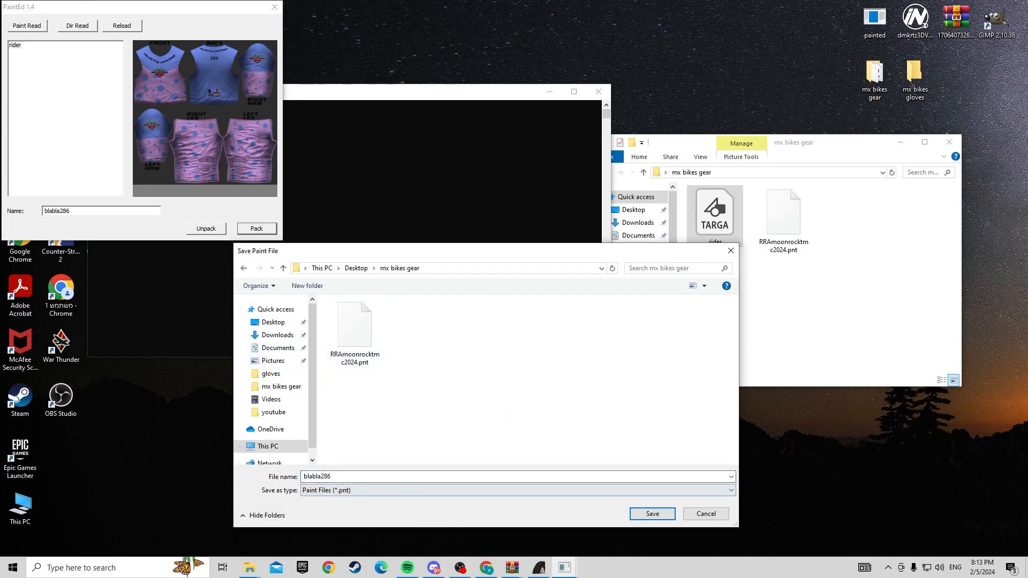
{"action": "key", "text": "Return"}
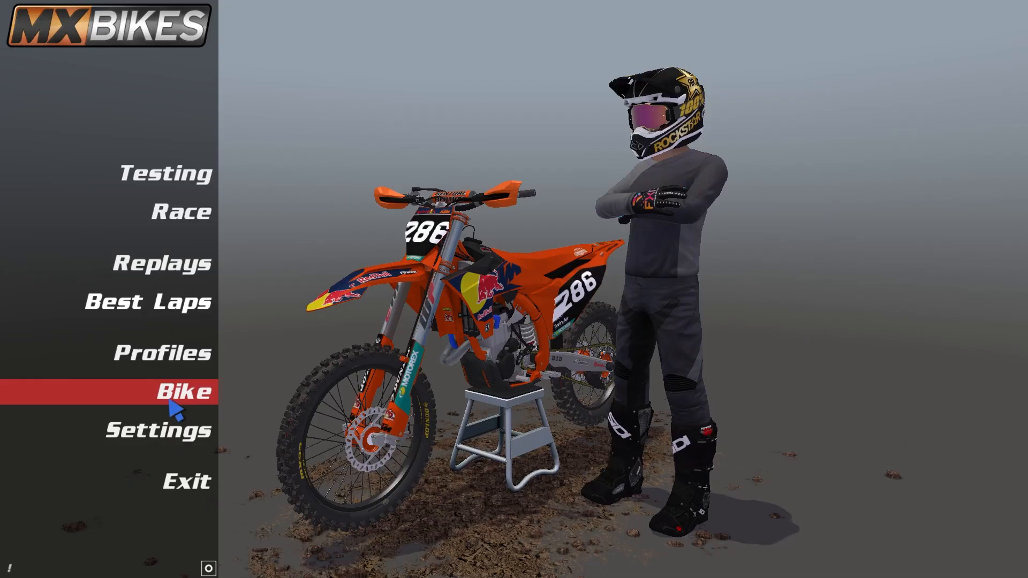
- In MX Bikes, set the Rider Gear to blabla286 on the Bike Selection screen and inspect the number on the rider's back
{"action": "left_click", "coordinate": [171, 403]}
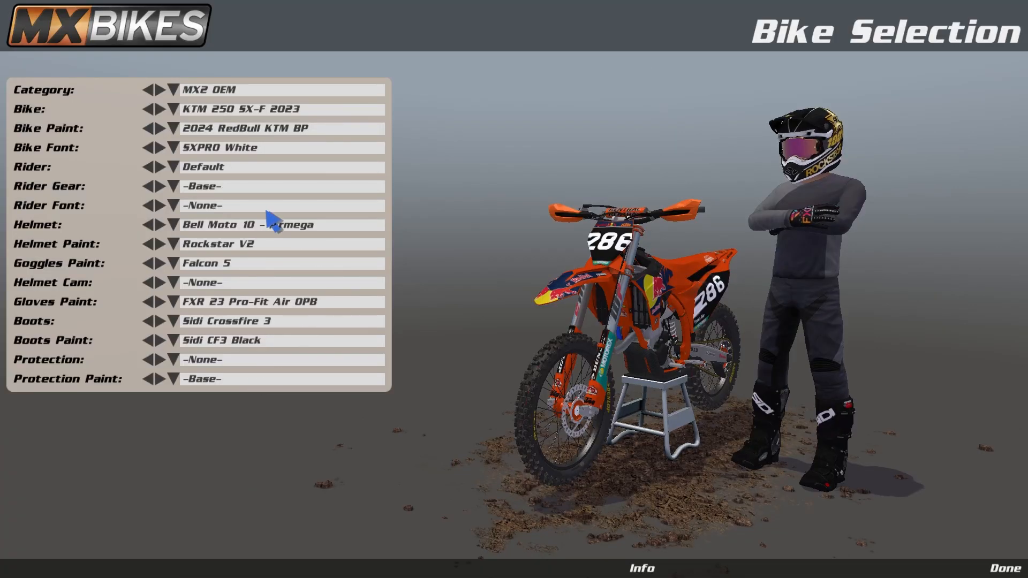
{"action": "left_click", "coordinate": [248, 190]}
{"action": "scroll", "coordinate": [271, 284], "scroll_direction": "down", "scroll_amount": 3}
{"action": "scroll", "coordinate": [271, 288], "scroll_direction": "down", "scroll_amount": 5}
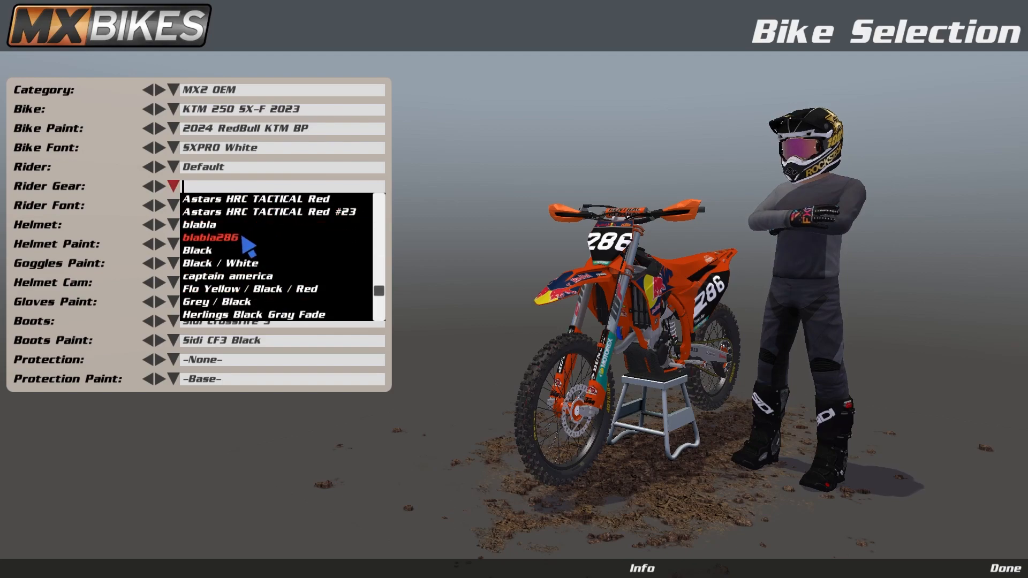
{"action": "left_click", "coordinate": [210, 238]}
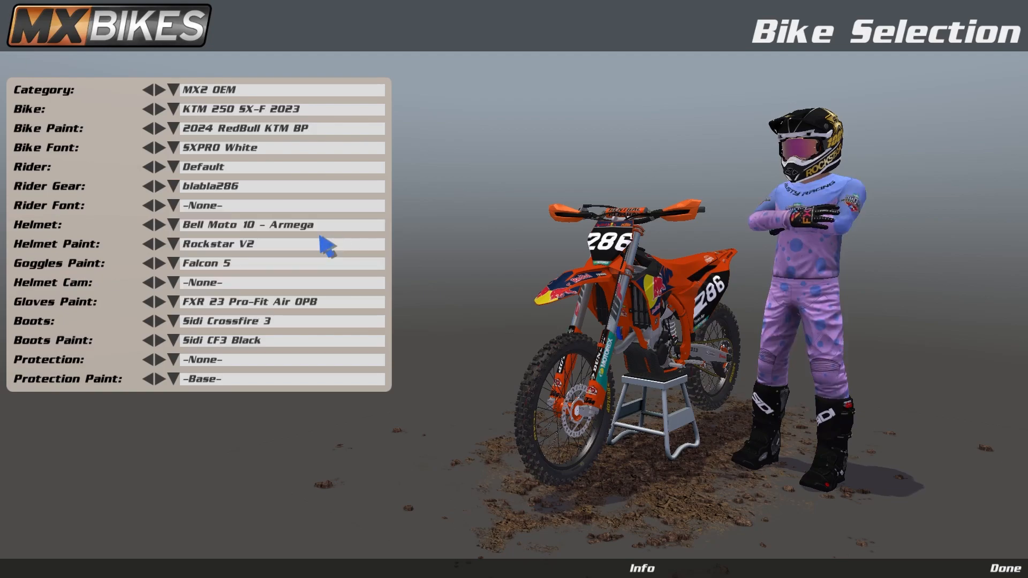
{"action": "left_click_drag", "start_coordinate": [852, 260], "coordinate": [803, 248]}
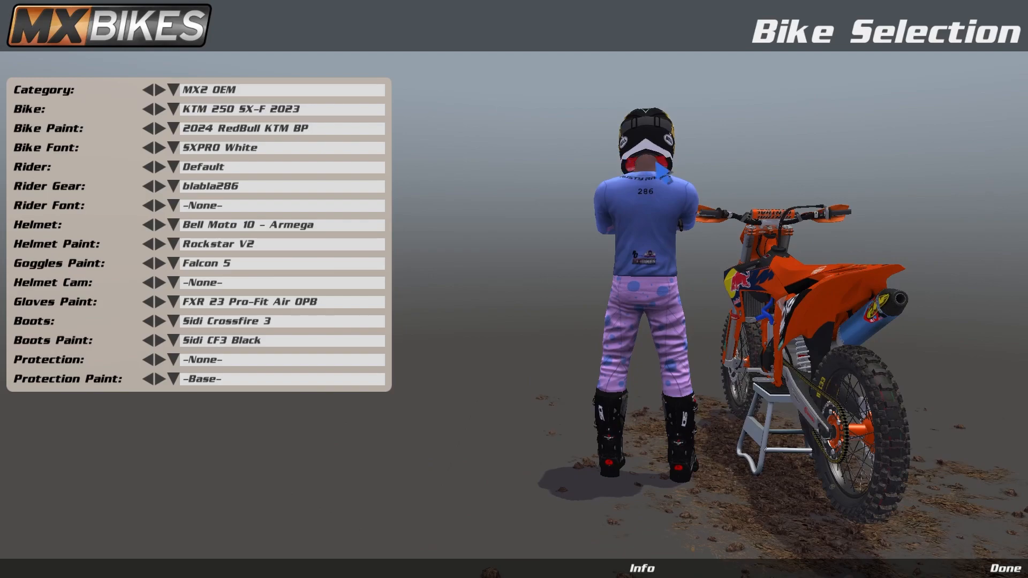
{"action": "left_click_drag", "start_coordinate": [466, 207], "coordinate": [794, 211]}
{"action": "left_click_drag", "start_coordinate": [667, 196], "coordinate": [687, 213]}
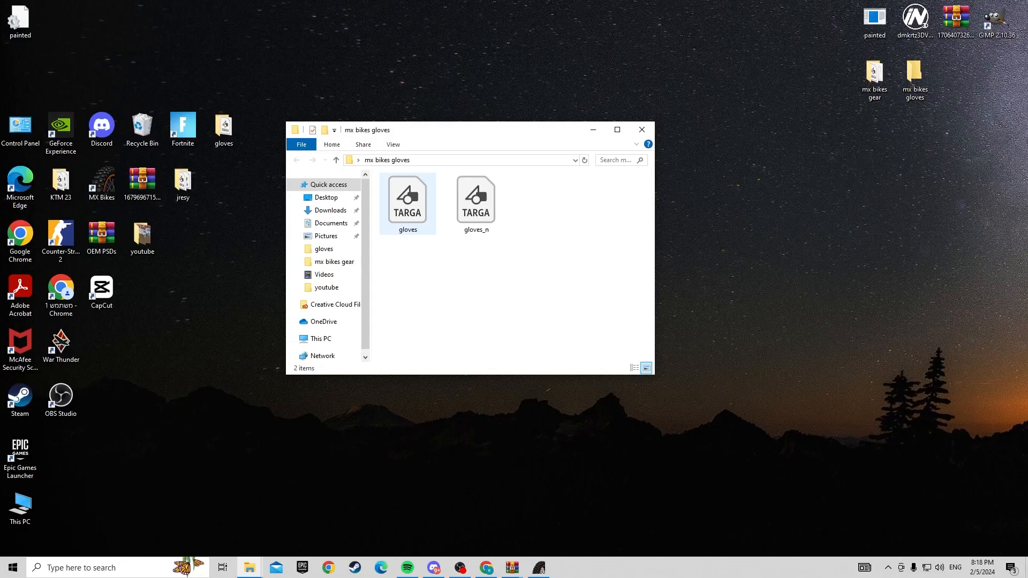
- Open the gloves texture from the mx bikes gloves folder in GIMP
{"action": "left_click", "coordinate": [407, 201]}
{"action": "right_click", "coordinate": [394, 200]}
{"action": "double_click", "coordinate": [916, 79]}
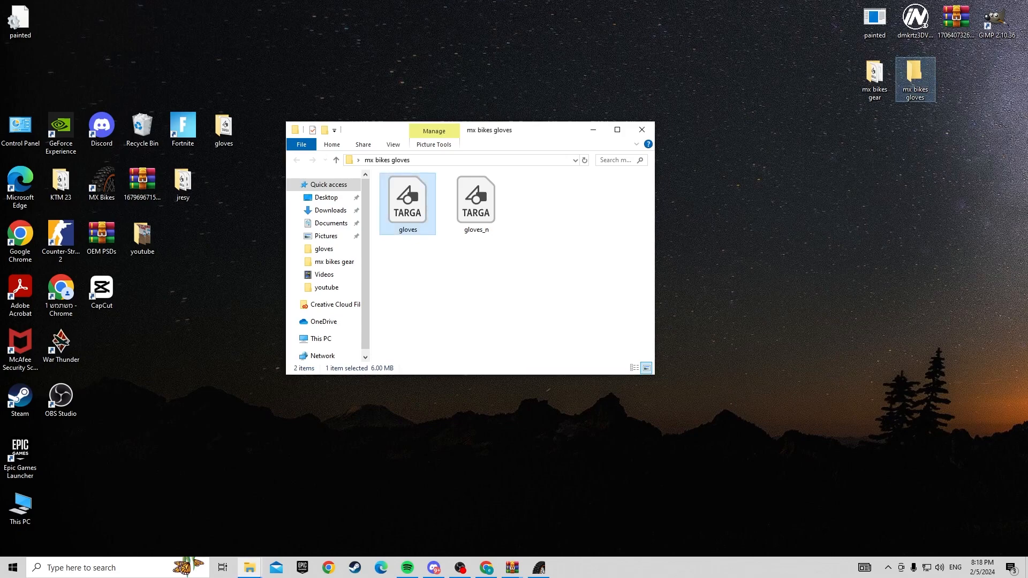
{"action": "right_click", "coordinate": [416, 205]}
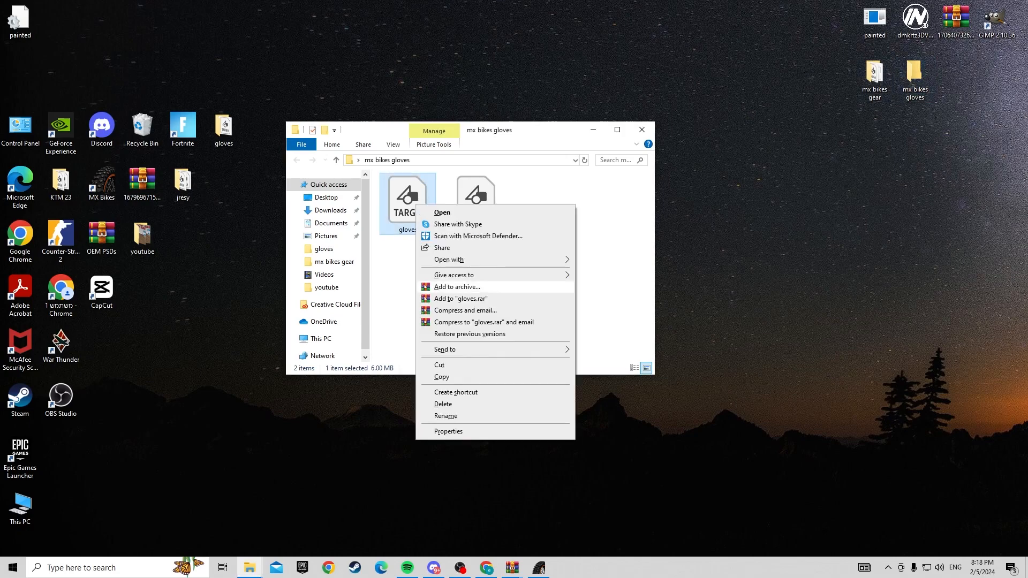
{"action": "mouse_move", "coordinate": [460, 259]}
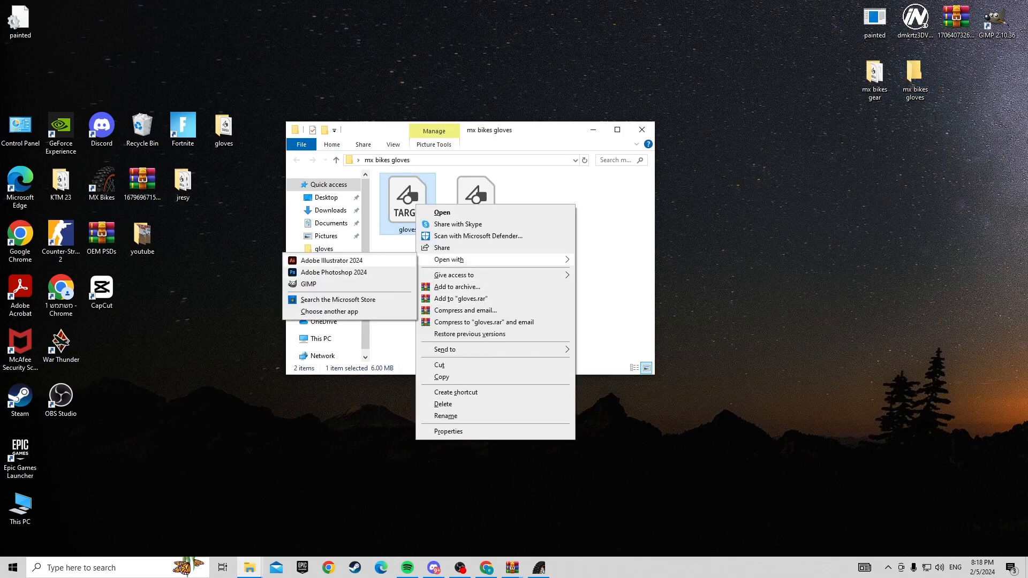
{"action": "left_click", "coordinate": [308, 284]}
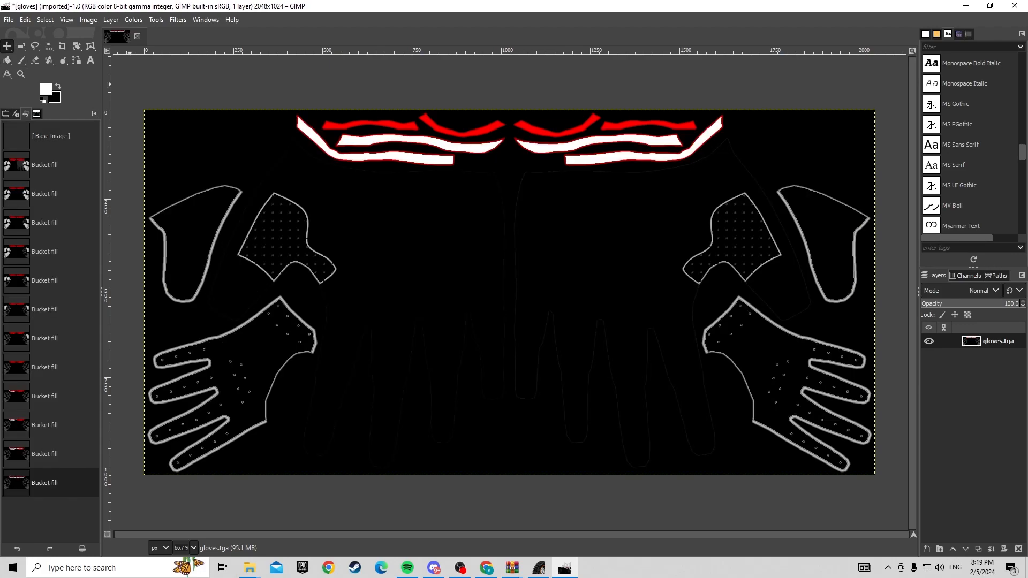
- Export the edited image over gloves.tga in the mx bikes gloves folder and quit GIMP, discarding the unsaved changes
{"action": "left_click", "coordinate": [9, 20]}
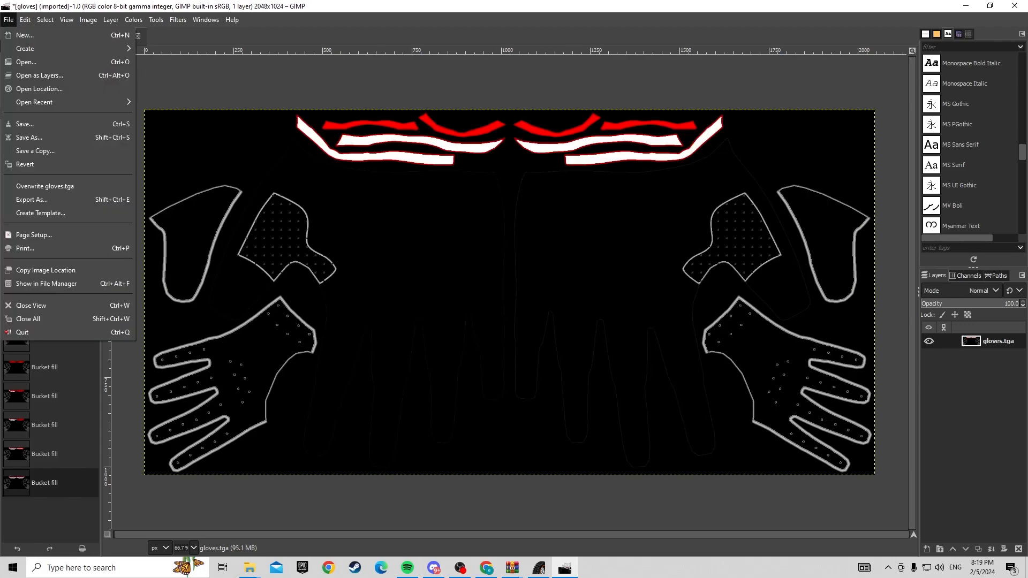
{"action": "left_click", "coordinate": [32, 199]}
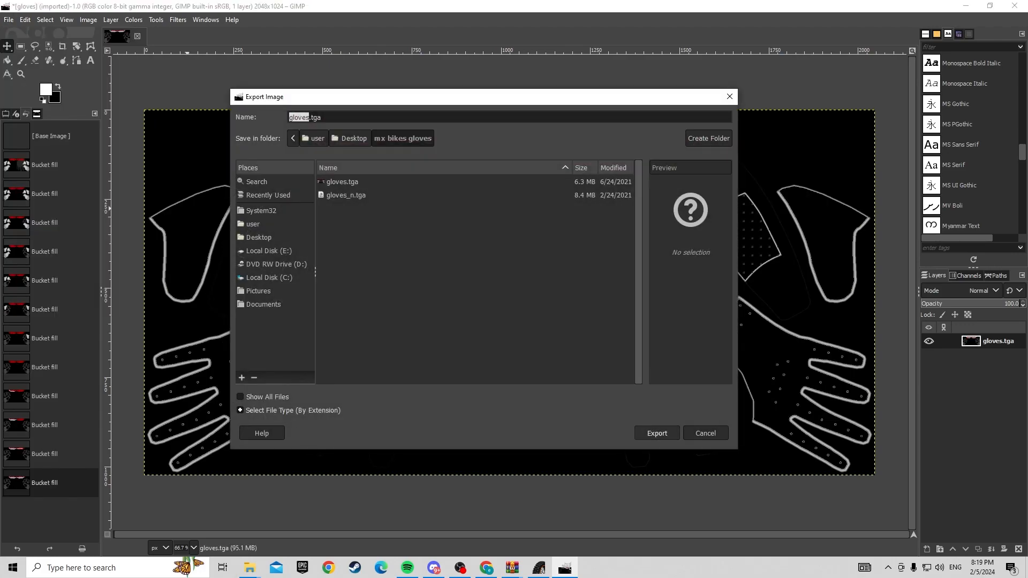
{"action": "key", "text": "Return"}
{"action": "key", "text": "Return"}
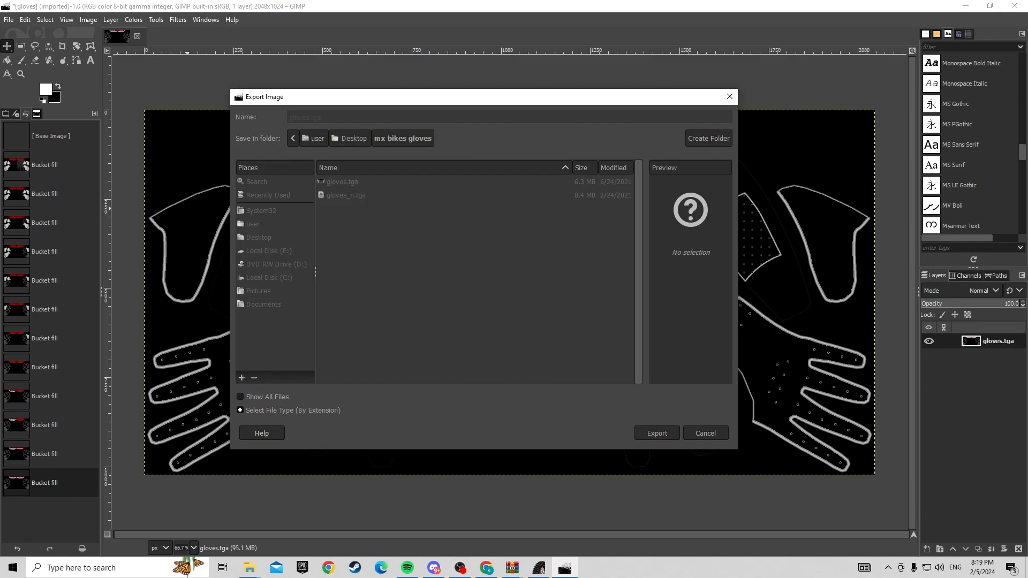
{"action": "key", "text": "Return"}
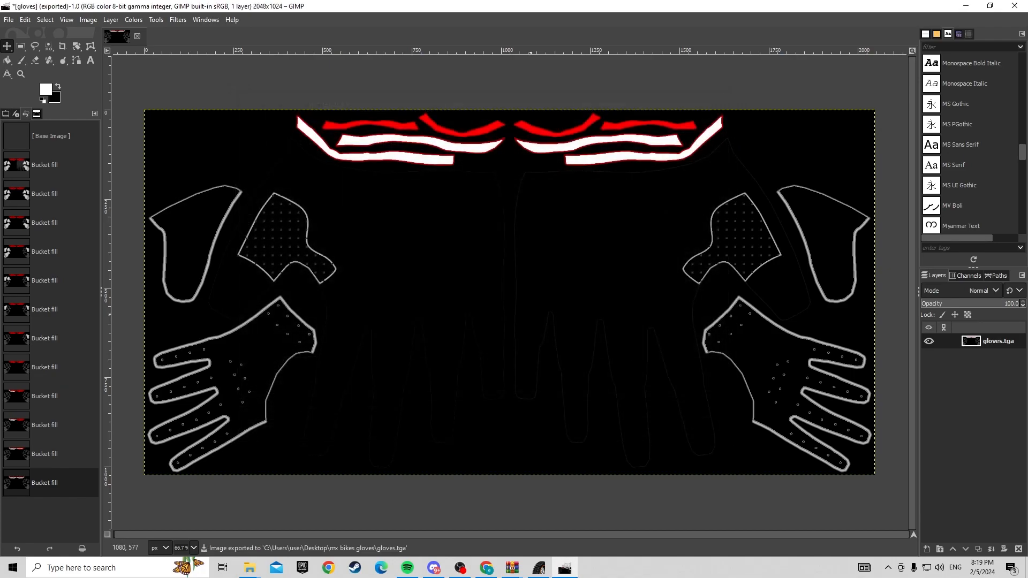
{"action": "left_click", "coordinate": [1014, 5]}
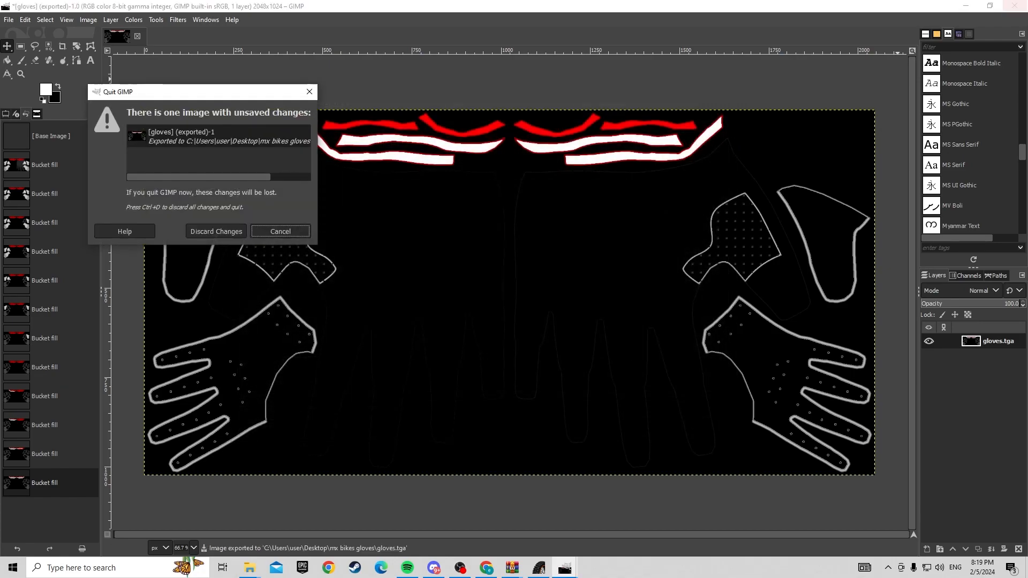
{"action": "left_click", "coordinate": [217, 231]}
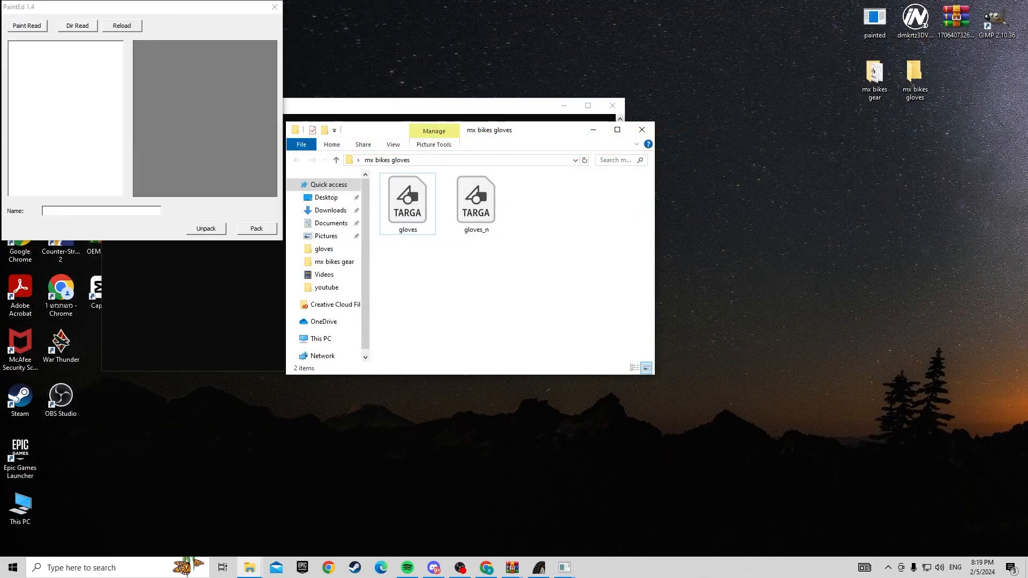
{"action": "left_click_drag", "start_coordinate": [532, 134], "coordinate": [852, 172]}
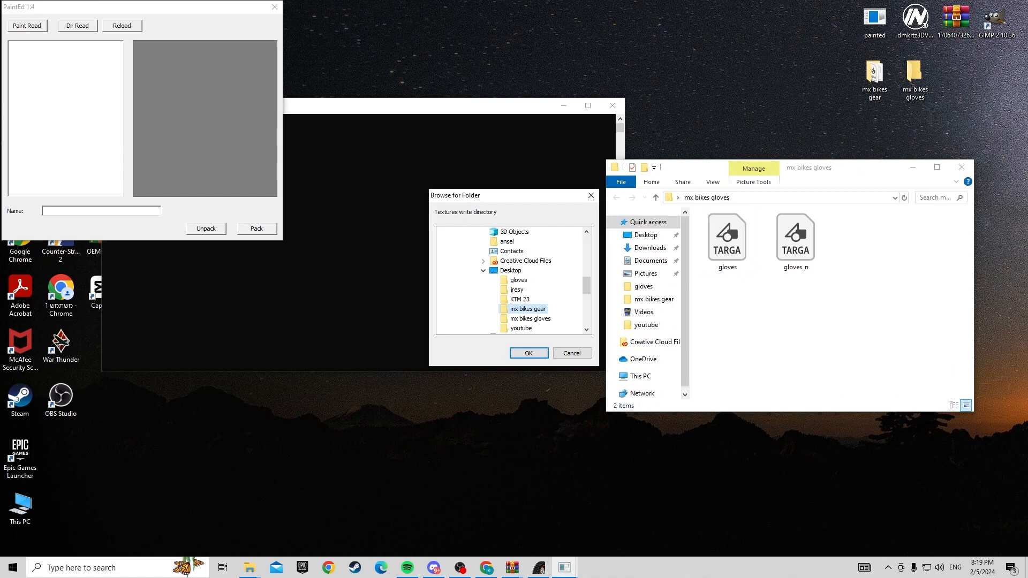
{"action": "left_click", "coordinate": [591, 195]}
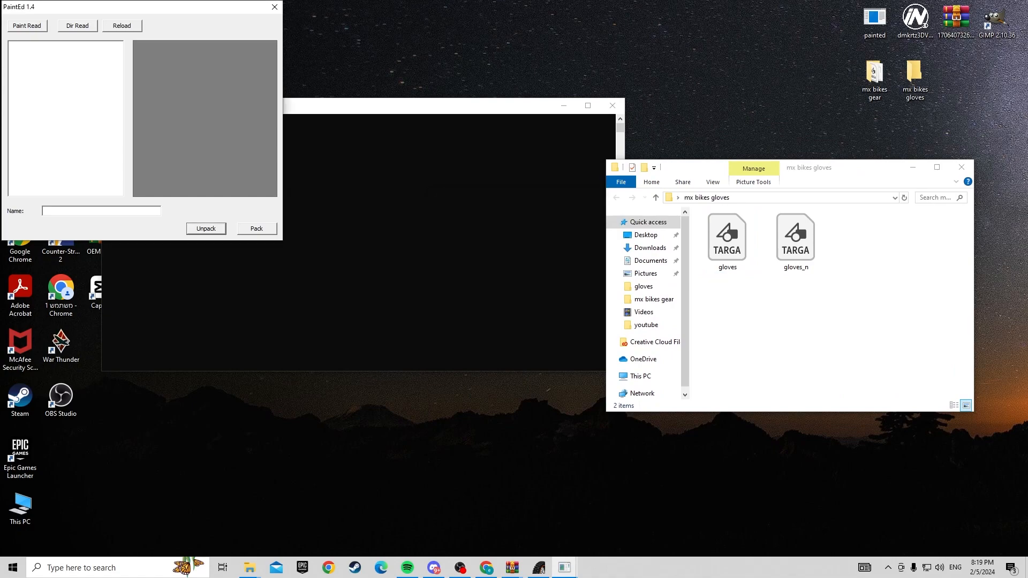
{"action": "key", "text": "Return"}
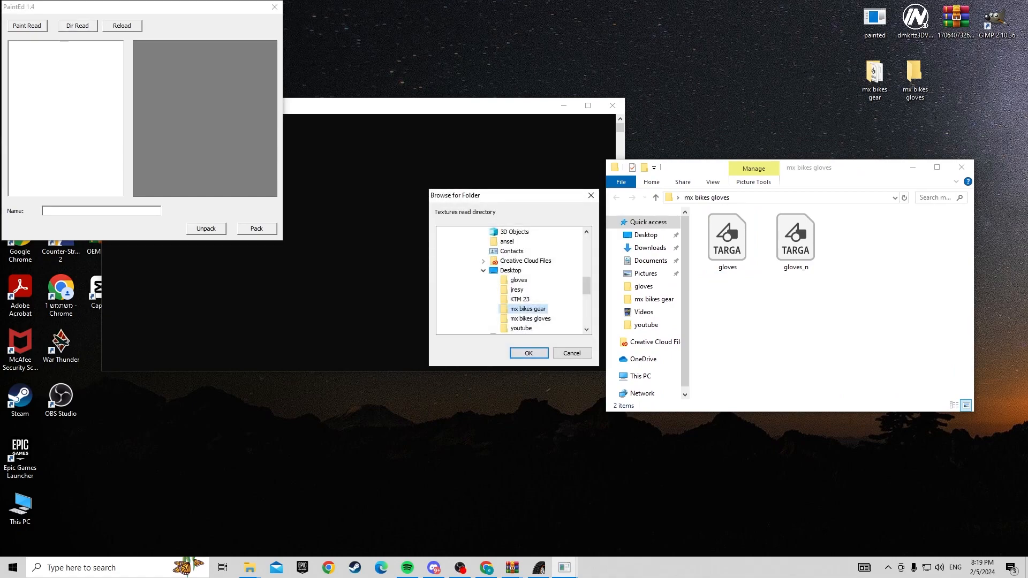
{"action": "key", "text": "Return"}
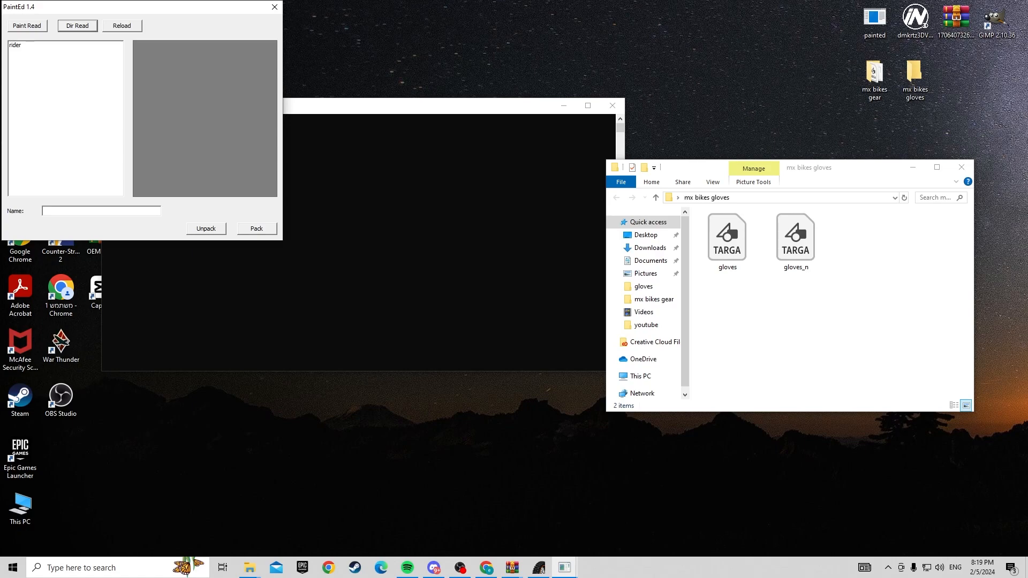
- In PaintEd, load the textures from the mx bikes gloves folder and preview both gloves and gloves_n
{"action": "key", "text": "Return"}
{"action": "left_click", "coordinate": [530, 319]}
{"action": "key", "text": "Return"}
{"action": "left_click", "coordinate": [17, 44]}
{"action": "left_click", "coordinate": [18, 45]}
{"action": "left_click", "coordinate": [20, 53]}
{"action": "left_click", "coordinate": [21, 52]}
{"action": "left_click", "coordinate": [20, 52]}
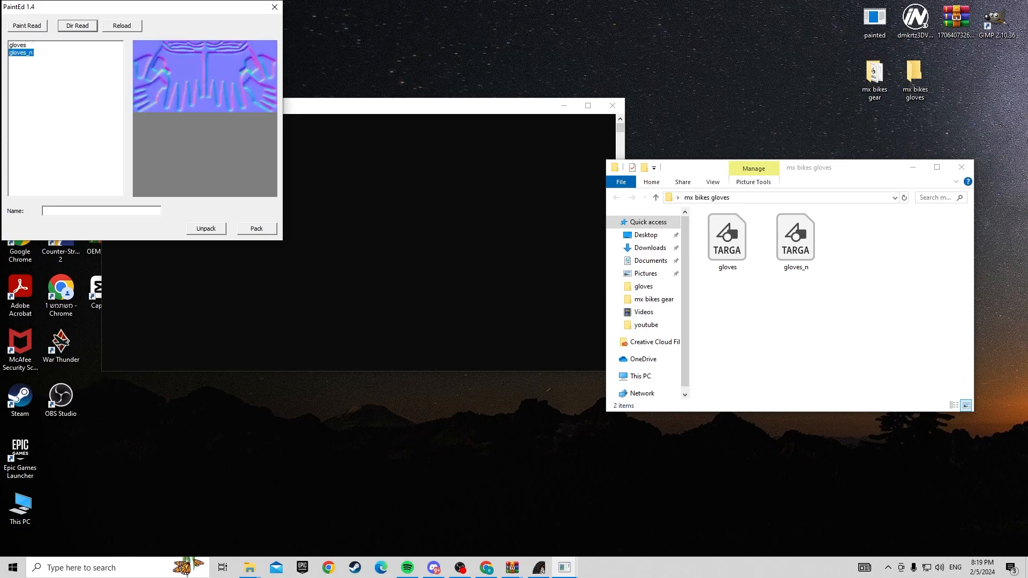
{"action": "left_click", "coordinate": [18, 45]}
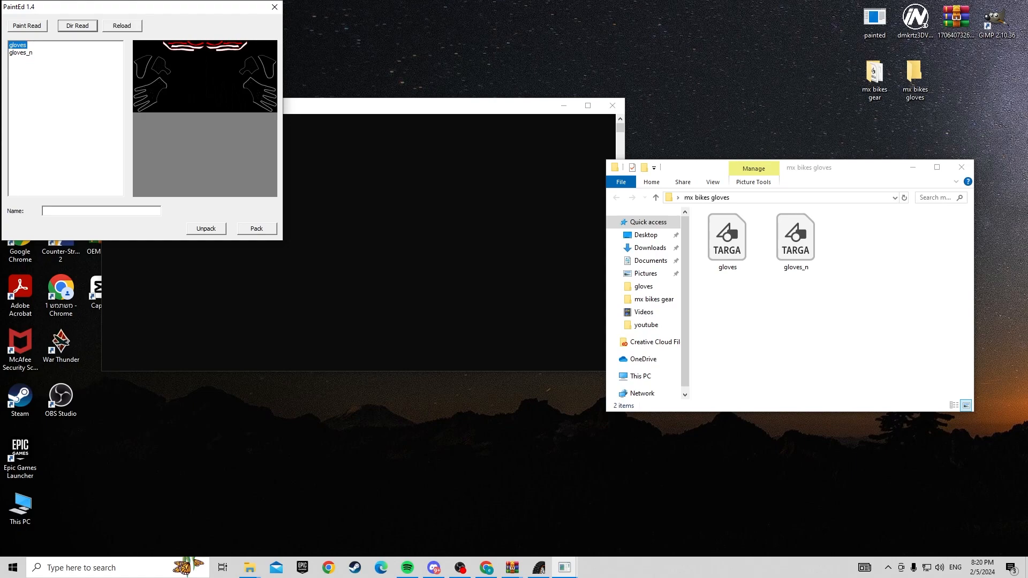
- Name the paint blablagloves and copy that name
{"action": "left_click", "coordinate": [101, 211]}
{"action": "type", "text": "blablagloves"}
{"action": "key", "text": "ctrl+a"}
{"action": "key", "text": "ctrl+c"}
- Pack the textures as a paint file called blablagloves in the mx bikes gloves folder and close PaintEd
{"action": "left_click", "coordinate": [257, 229]}
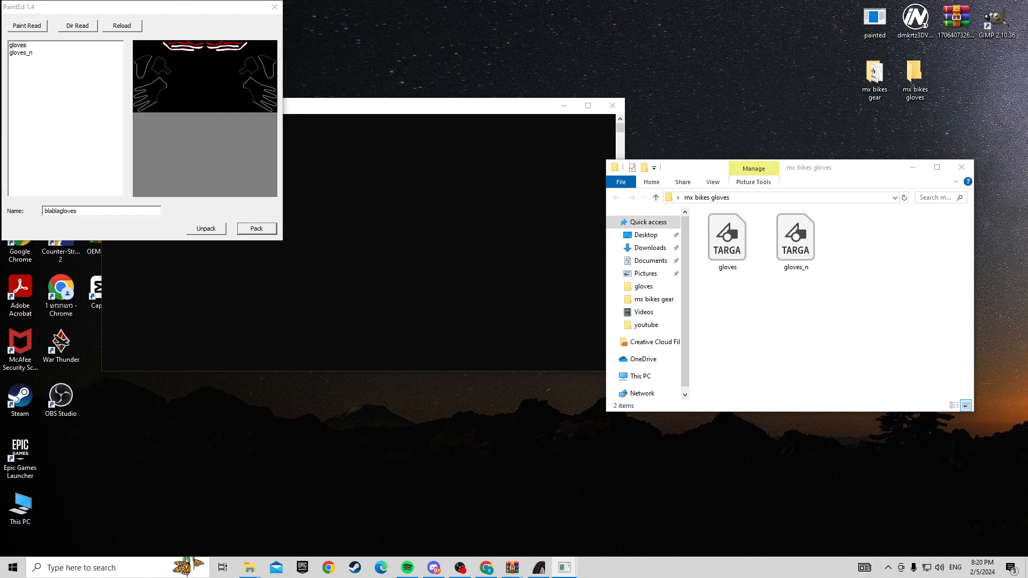
{"action": "left_click", "coordinate": [273, 322]}
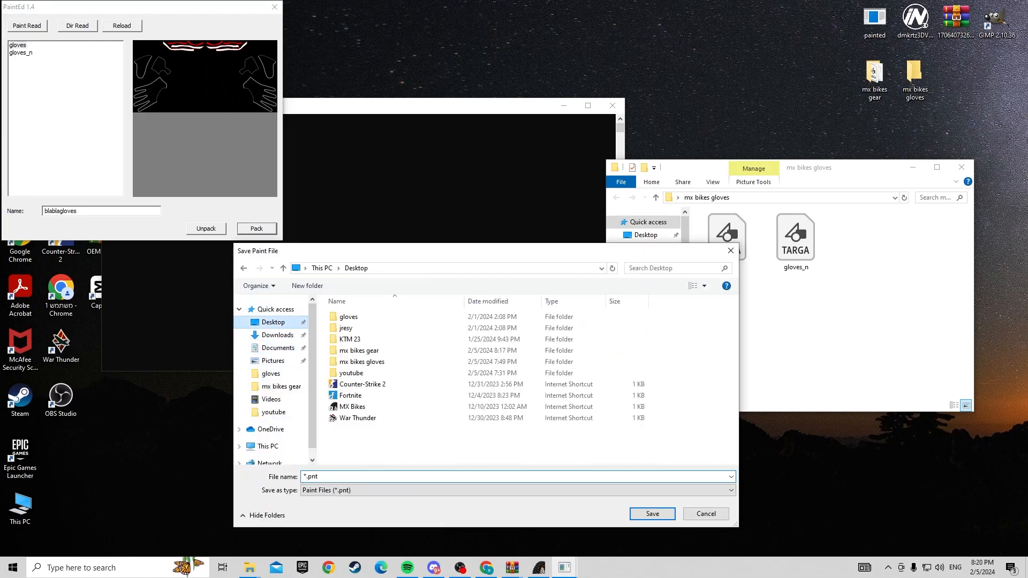
{"action": "double_click", "coordinate": [348, 362]}
{"action": "left_click", "coordinate": [354, 476]}
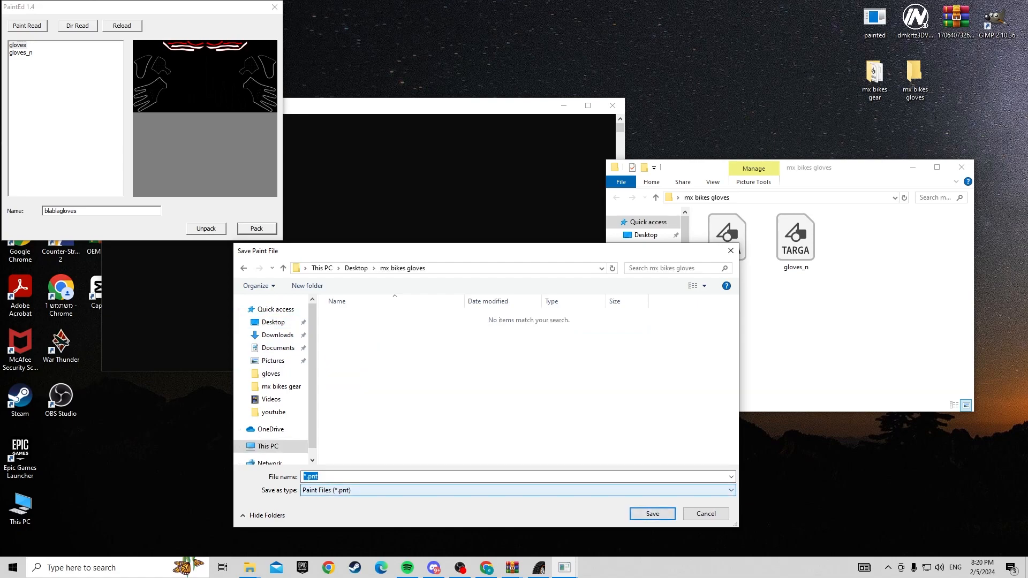
{"action": "left_click", "coordinate": [332, 476]}
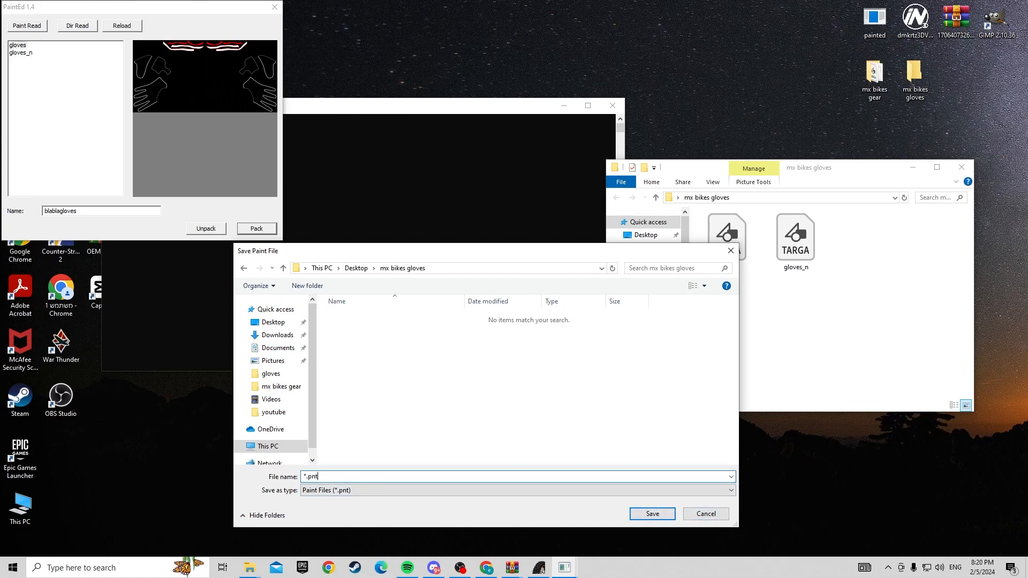
{"action": "key", "text": "ctrl+a"}
{"action": "key", "text": "ctrl+v"}
{"action": "key", "text": "Return"}
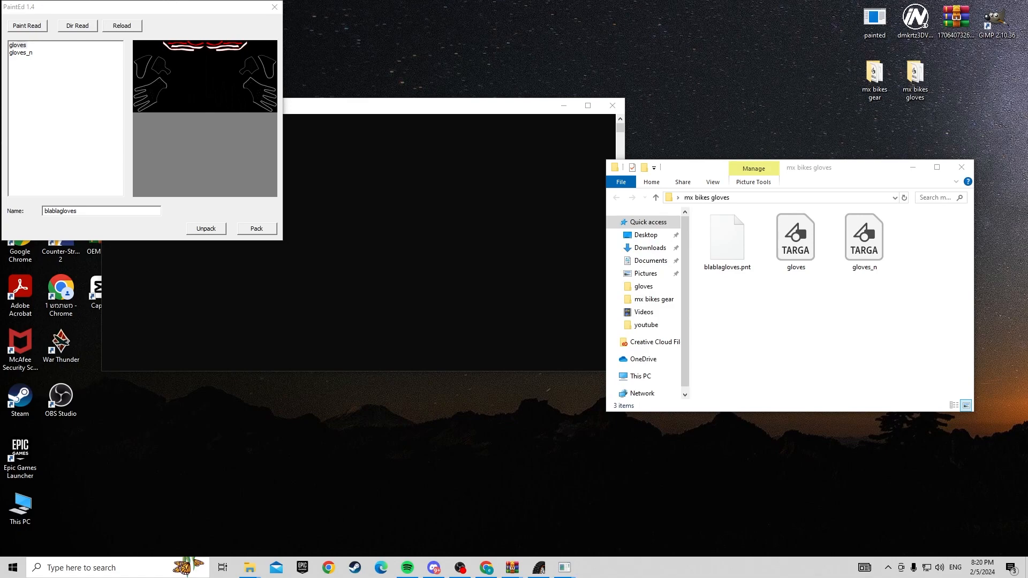
{"action": "left_click", "coordinate": [274, 6]}
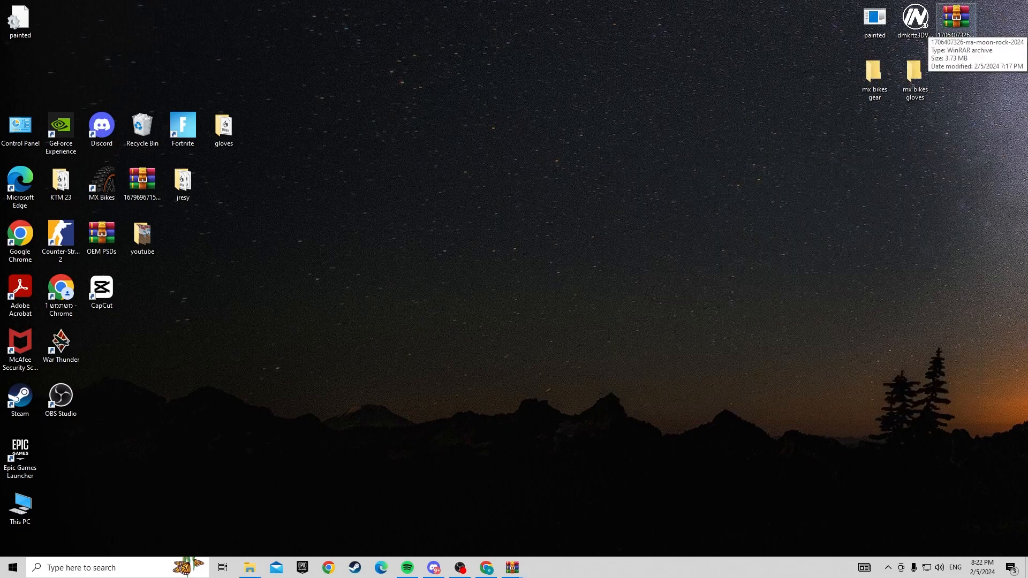
{"action": "left_click_drag", "start_coordinate": [141, 182], "coordinate": [834, 22]}
{"action": "double_click", "coordinate": [834, 21]}
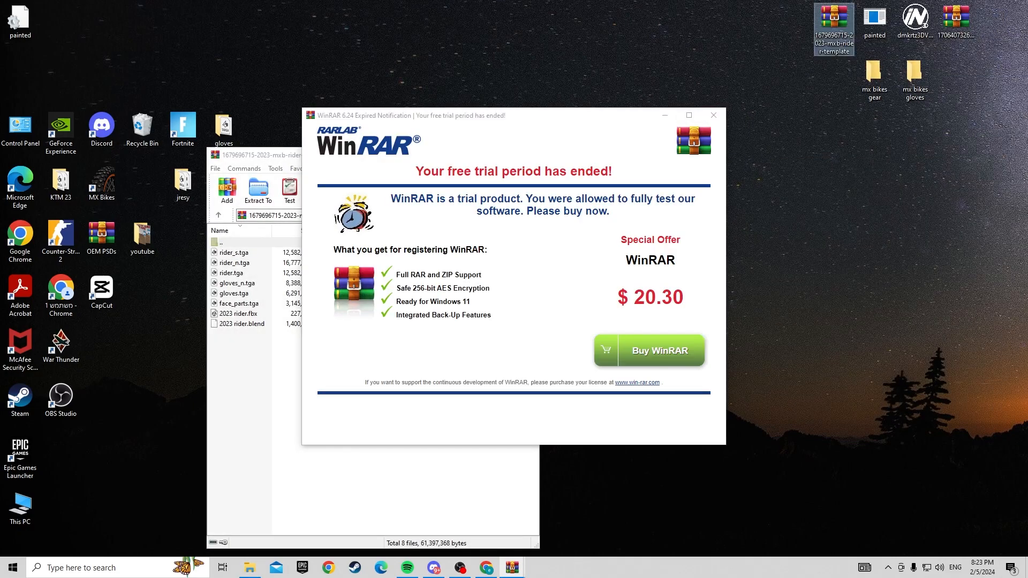
{"action": "left_click", "coordinate": [714, 115]}
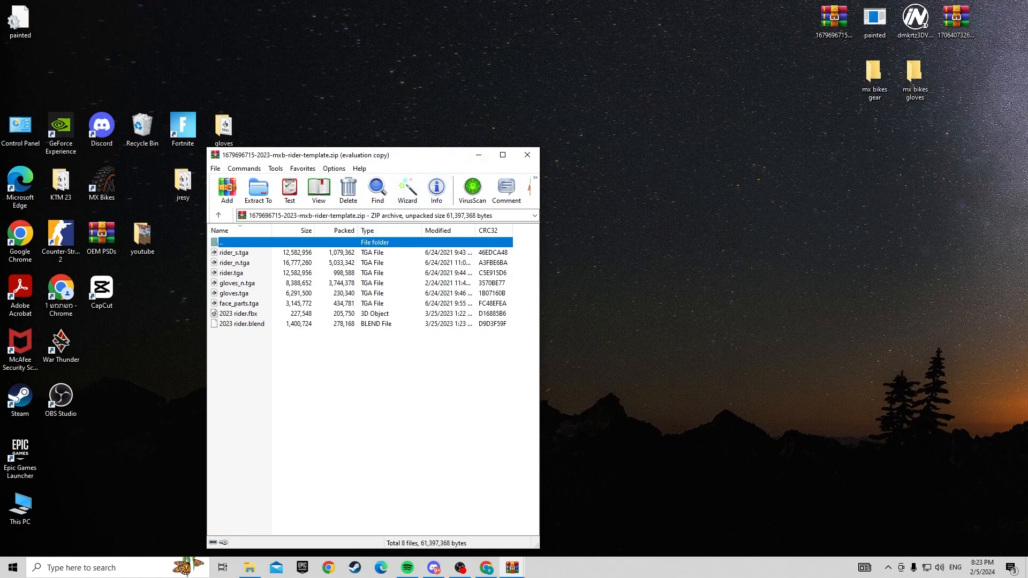
- Extract rider_s.tga, rider_n.tga and rider.tga from the archive into the mx bikes gear folder
{"action": "left_click", "coordinate": [234, 252]}
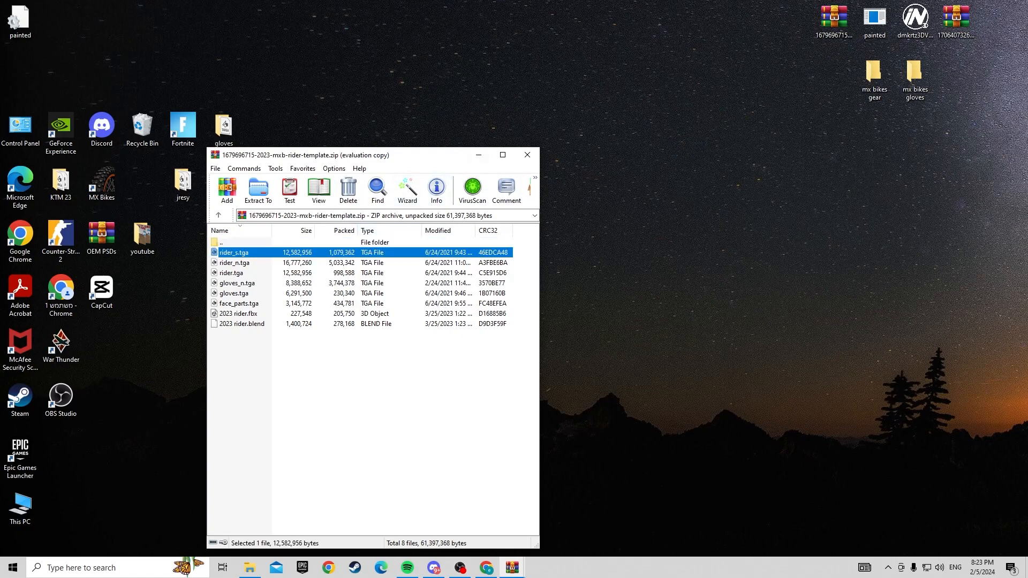
{"action": "key", "text": "shift+Down"}
{"action": "key", "text": "shift+Down"}
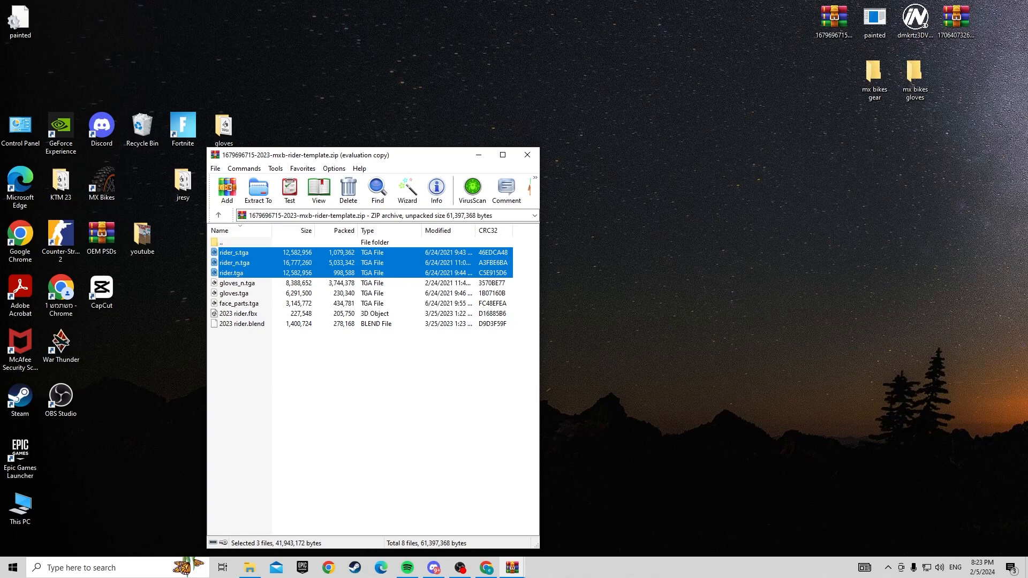
{"action": "left_click_drag", "start_coordinate": [234, 263], "coordinate": [875, 79]}
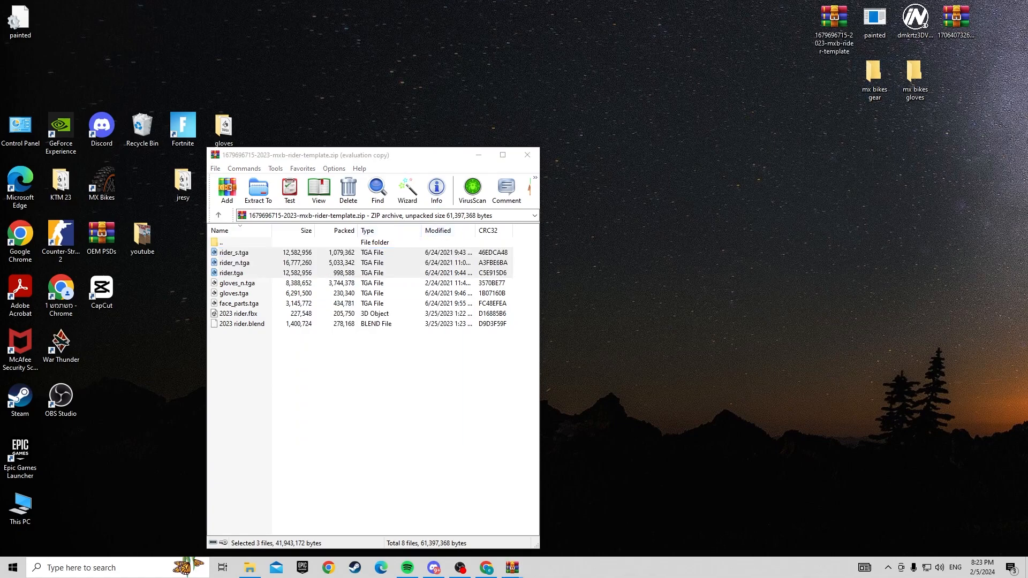
- Extract gloves_n.tga and gloves.tga into the mx bikes gloves folder and close the archive
{"action": "left_click", "coordinate": [238, 283]}
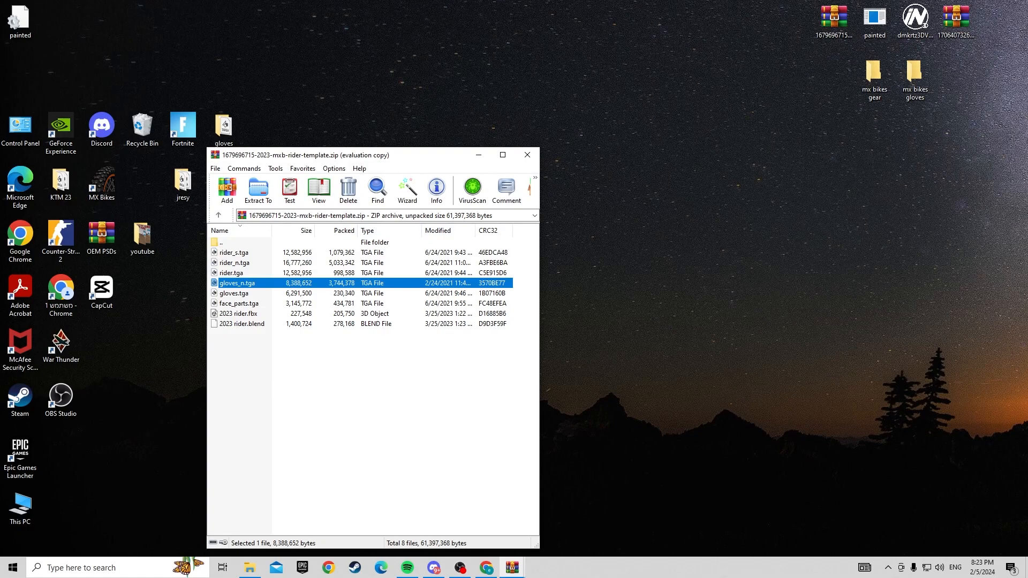
{"action": "key", "text": "shift+Down"}
{"action": "left_click_drag", "start_coordinate": [238, 283], "coordinate": [915, 78]}
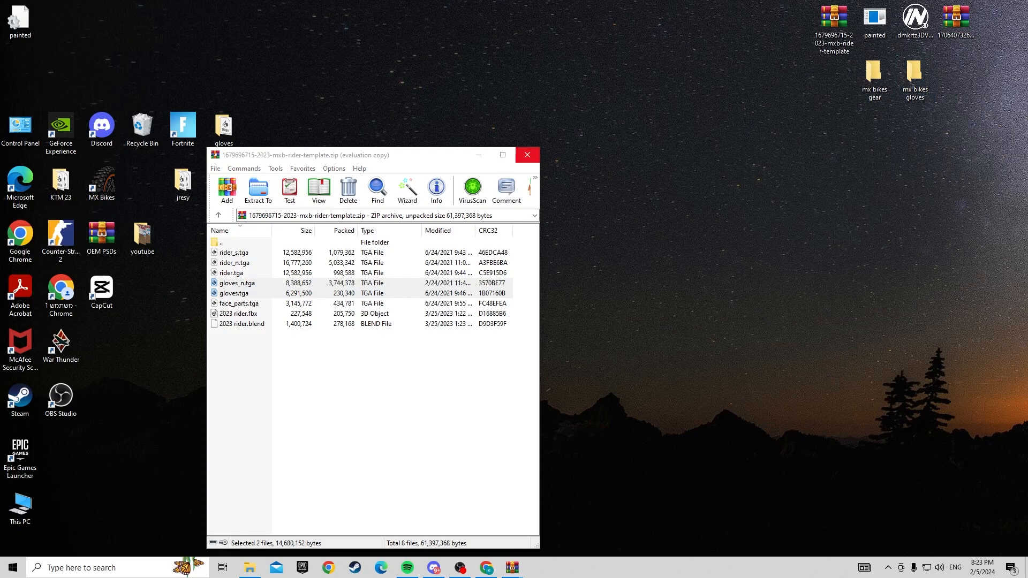
{"action": "left_click", "coordinate": [528, 155]}
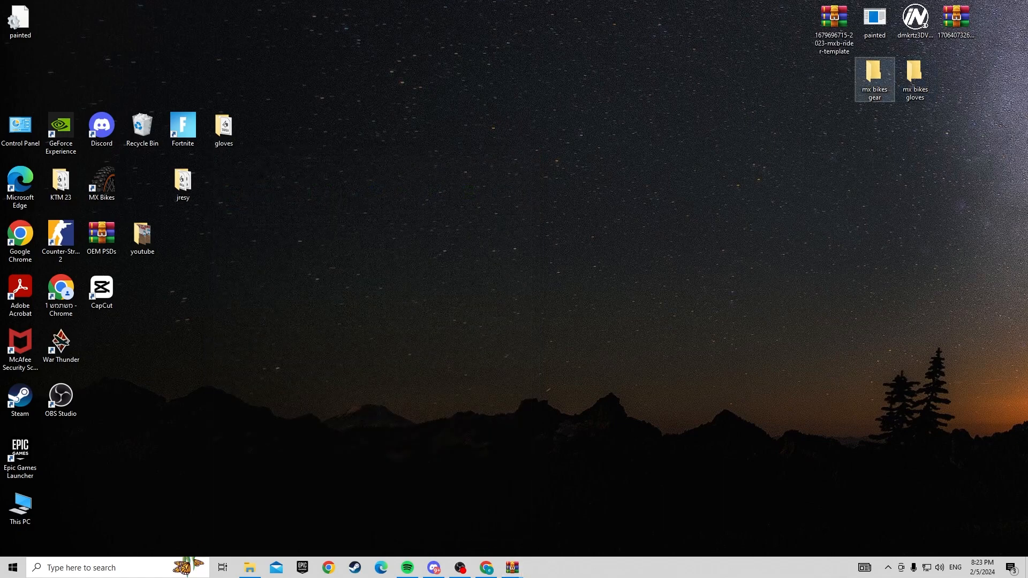
- Open rider.tga from the mx bikes gear folder in Photoshop
{"action": "double_click", "coordinate": [872, 63]}
{"action": "left_click_drag", "start_coordinate": [236, 9], "coordinate": [368, 76]}
{"action": "left_click", "coordinate": [256, 144]}
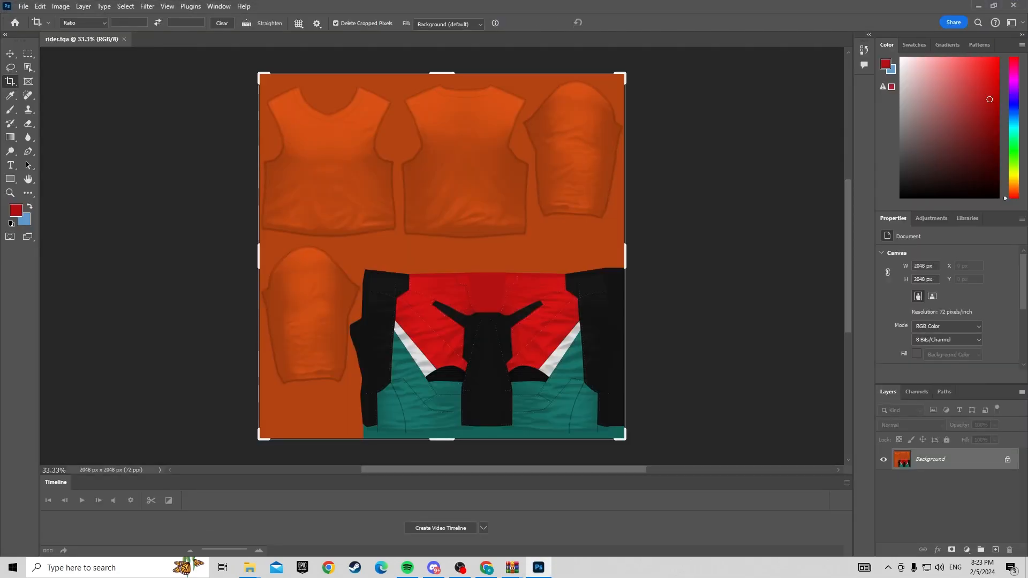
- Convert the background into a normal layer and brush a bright red 286 on the front jersey panel and 00 on the back panel
{"action": "key", "text": "i"}
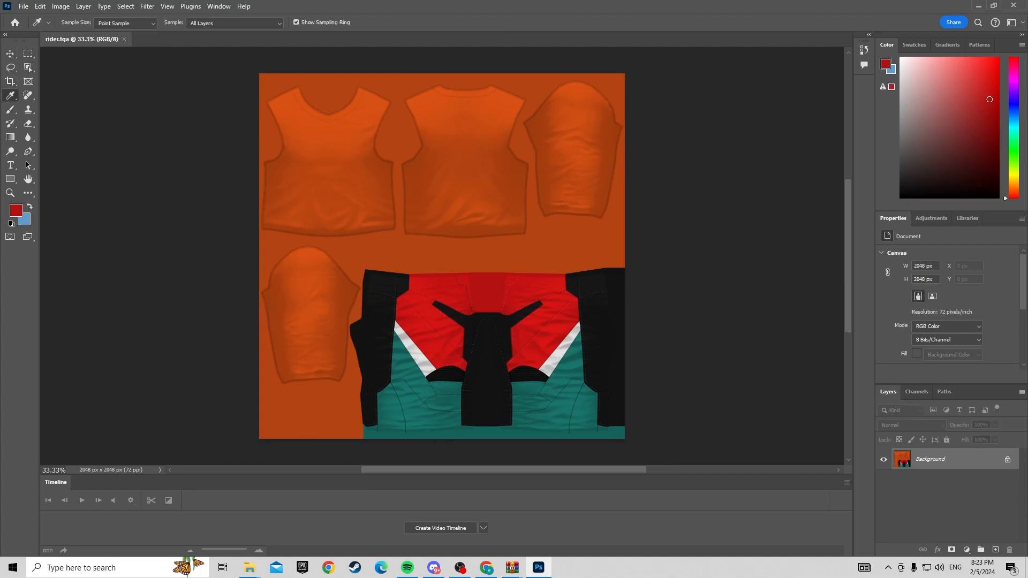
{"action": "key", "text": "b"}
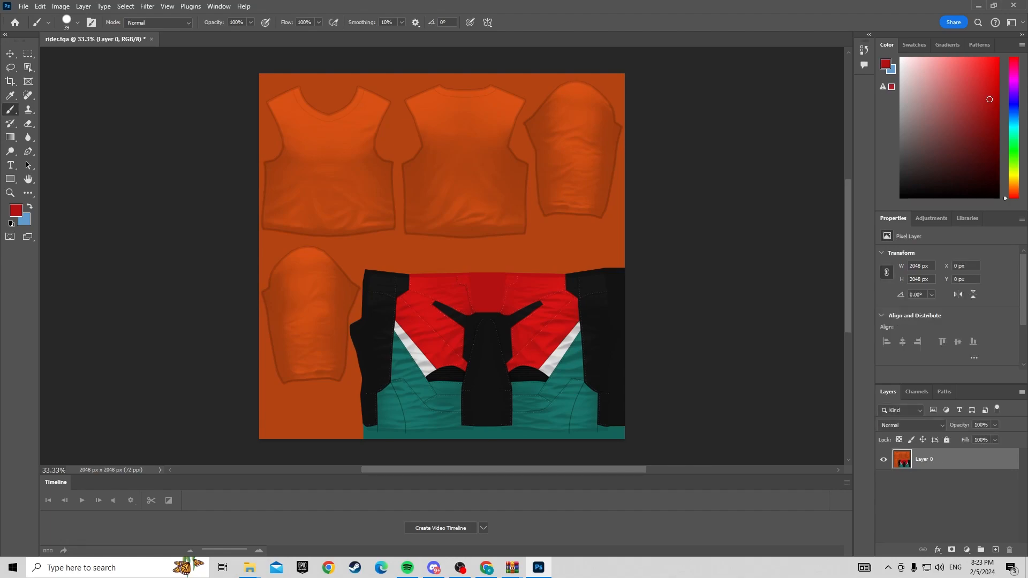
{"action": "left_click", "coordinate": [997, 62]}
{"action": "mouse_move", "coordinate": [292, 158]}
{"action": "left_mouse_down"}
{"action": "mouse_move", "coordinate": [323, 172]}
{"action": "mouse_move", "coordinate": [315, 191]}
{"action": "mouse_move", "coordinate": [343, 202]}
{"action": "left_mouse_up"}
{"action": "mouse_move", "coordinate": [349, 158]}
{"action": "left_mouse_down"}
{"action": "mouse_move", "coordinate": [369, 167]}
{"action": "mouse_move", "coordinate": [368, 204]}
{"action": "mouse_move", "coordinate": [367, 181]}
{"action": "mouse_move", "coordinate": [391, 214]}
{"action": "mouse_move", "coordinate": [397, 195]}
{"action": "left_mouse_up"}
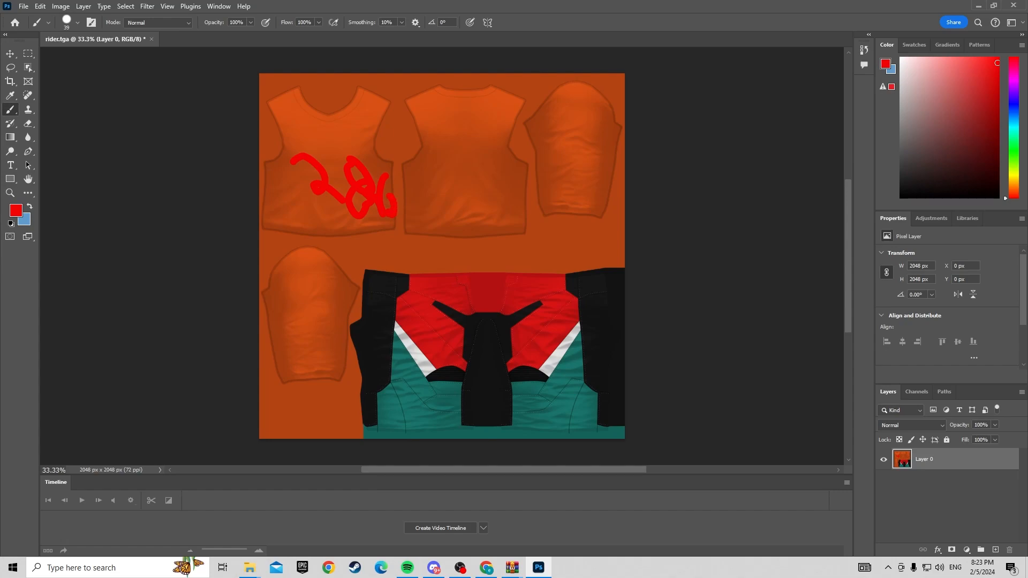
{"action": "mouse_move", "coordinate": [445, 167]}
{"action": "left_mouse_down"}
{"action": "mouse_move", "coordinate": [442, 201]}
{"action": "mouse_move", "coordinate": [424, 177]}
{"action": "mouse_move", "coordinate": [443, 172]}
{"action": "mouse_move", "coordinate": [503, 218]}
{"action": "mouse_move", "coordinate": [473, 182]}
{"action": "left_mouse_up"}
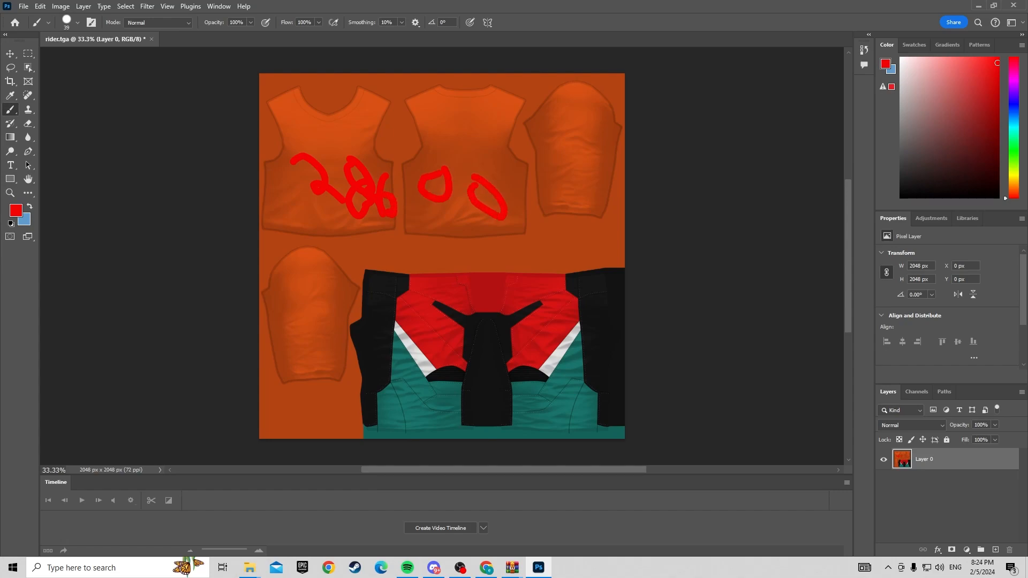
- Brush red strokes above and below the 00 on the back jersey panel and dab black spots over the upper ones
{"action": "left_click_drag", "start_coordinate": [431, 214], "coordinate": [478, 226]}
{"action": "left_click_drag", "start_coordinate": [428, 145], "coordinate": [509, 180]}
{"action": "left_click", "coordinate": [484, 160]}
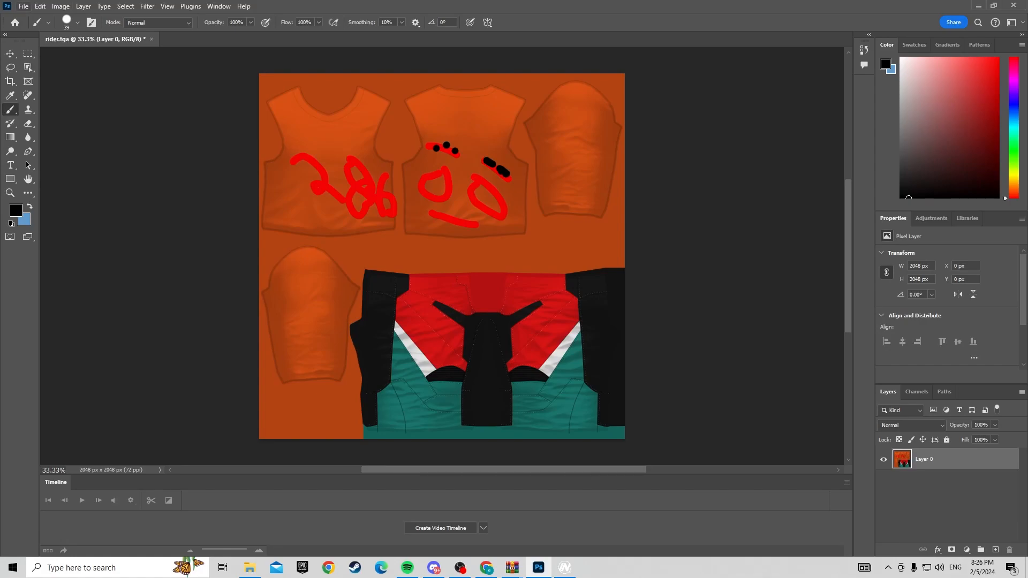
- Begin saving a copy of the edited rider texture in Targa format in the mx bikes gear folder
{"action": "left_click", "coordinate": [24, 6]}
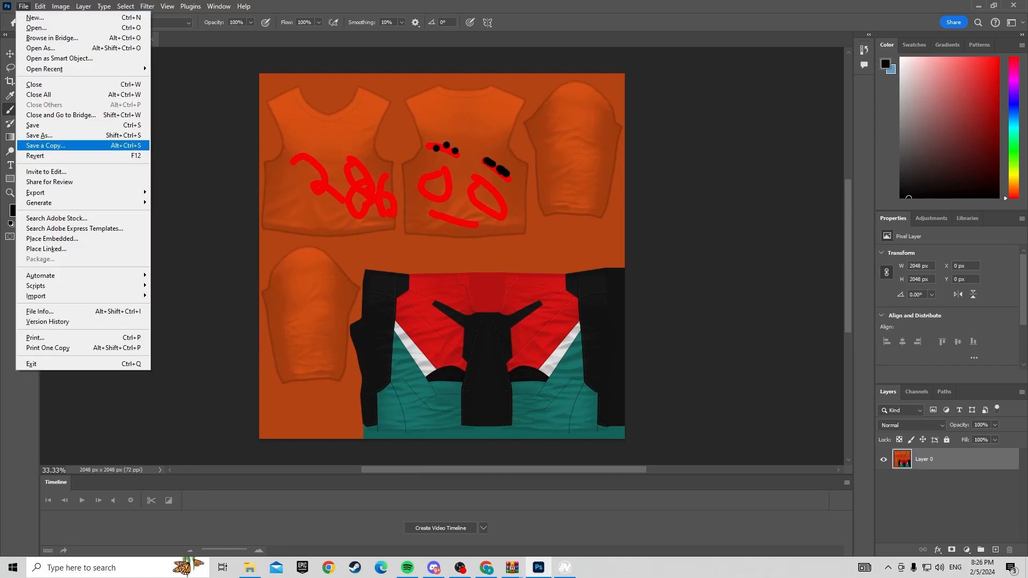
{"action": "left_click", "coordinate": [45, 145]}
{"action": "left_click", "coordinate": [236, 357]}
{"action": "left_click", "coordinate": [235, 530]}
{"action": "left_click", "coordinate": [238, 344]}
{"action": "left_click", "coordinate": [238, 344]}
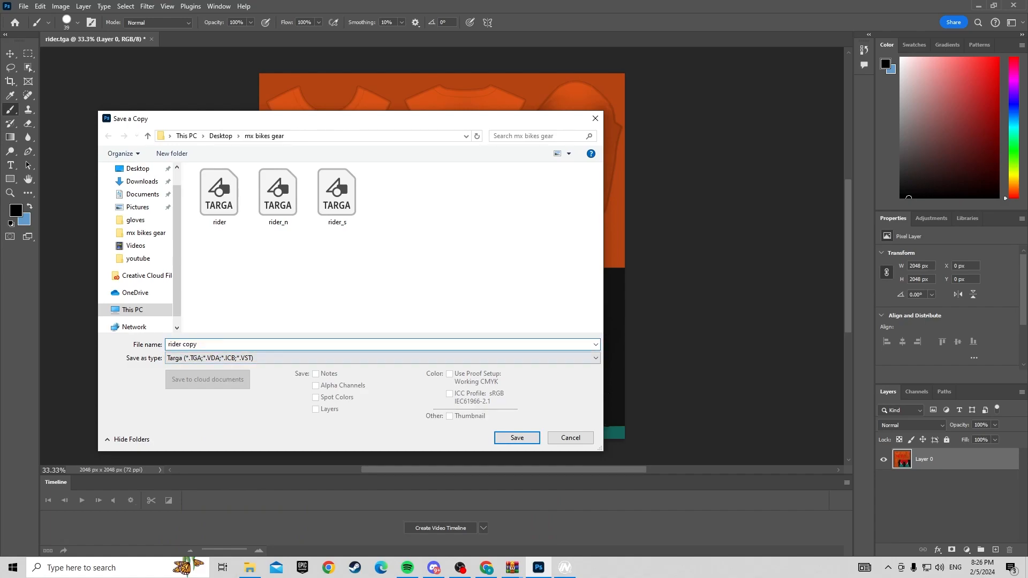
- Name the copy rider, replace the existing rider.tga and save it at 24 bits/pixel
{"action": "key", "text": "shift+Left"}
{"action": "key", "text": "shift+Left"}
{"action": "key", "text": "shift+Left"}
{"action": "key", "text": "shift+Left"}
{"action": "key", "text": "shift+Left"}
{"action": "key", "text": "BackSpace"}
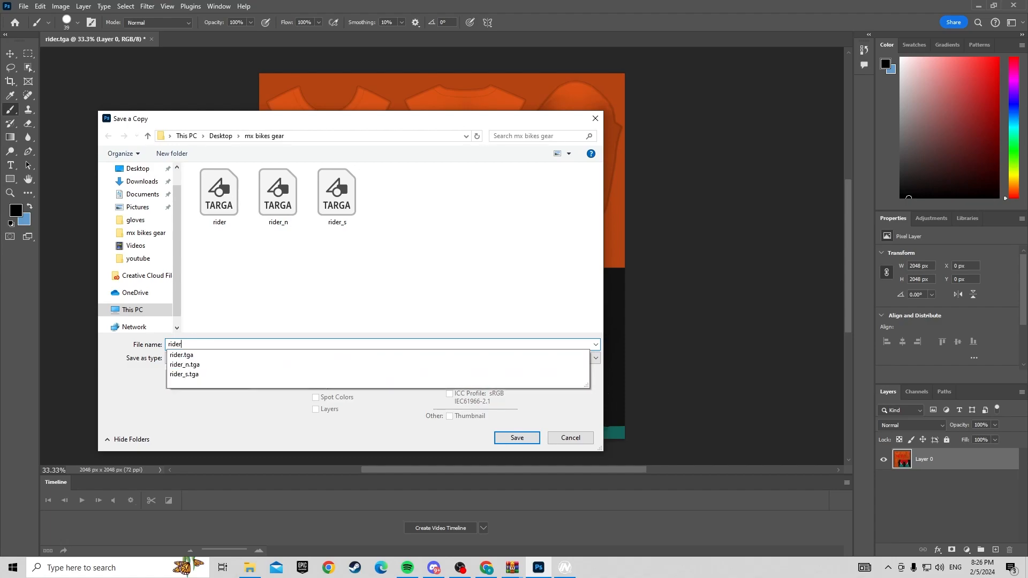
{"action": "key", "text": "Escape"}
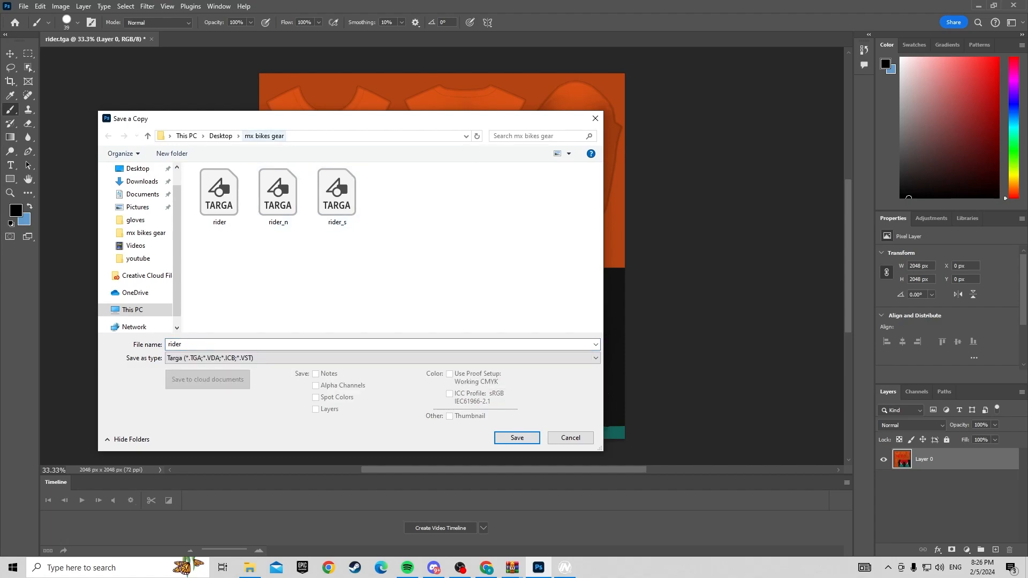
{"action": "key", "text": "Return"}
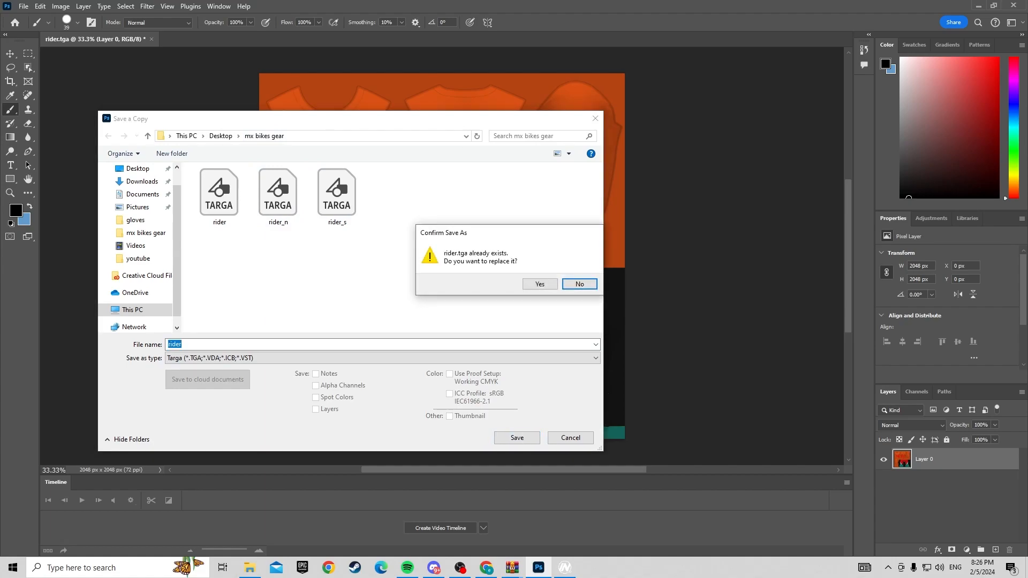
{"action": "key", "text": "Left"}
{"action": "key", "text": "Return"}
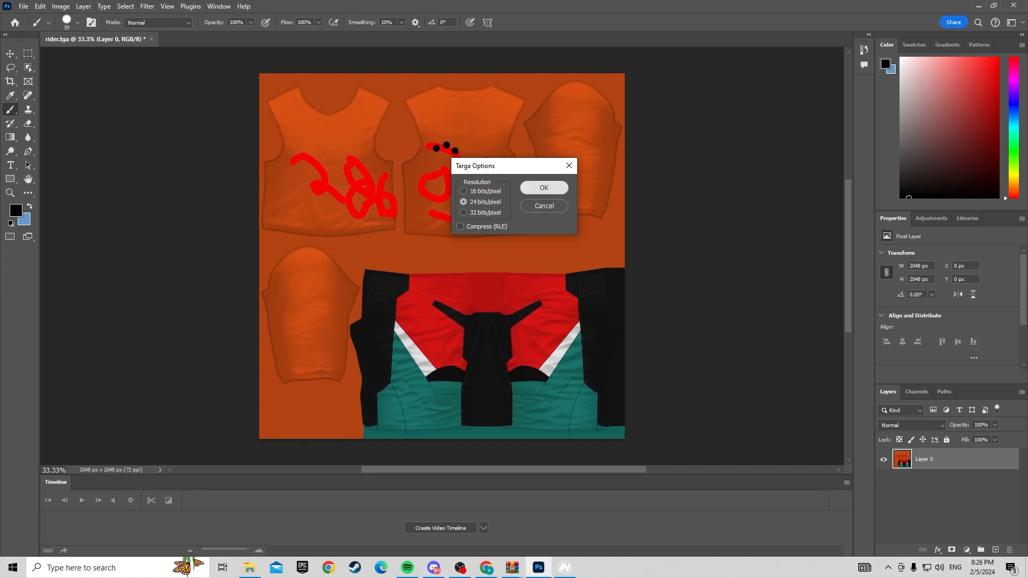
{"action": "key", "text": "Return"}
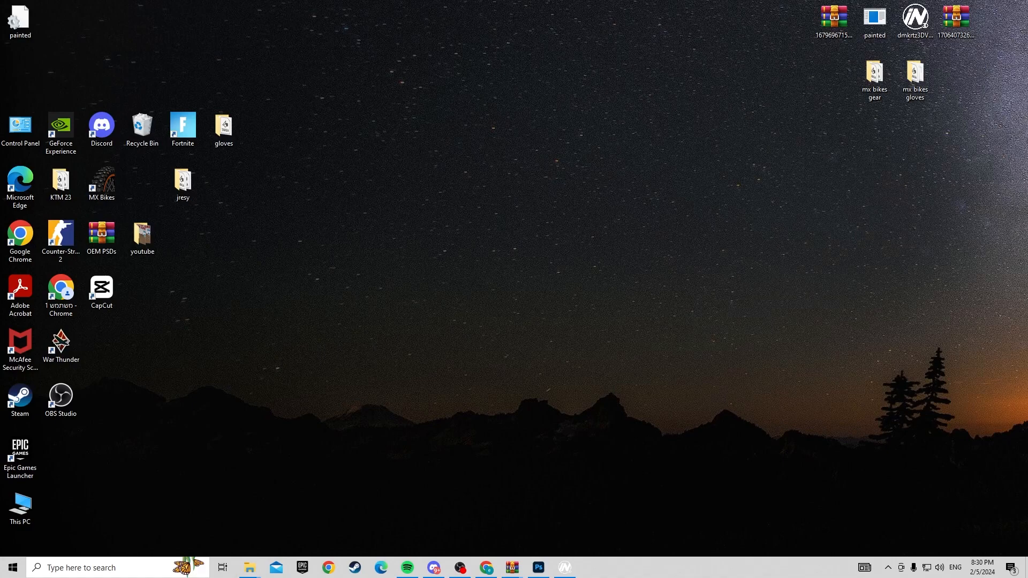
- Launch PaintEd from the desktop, load the textures from the mx bikes gear folder and preview rider, rider_n and rider_s
{"action": "double_click", "coordinate": [874, 79]}
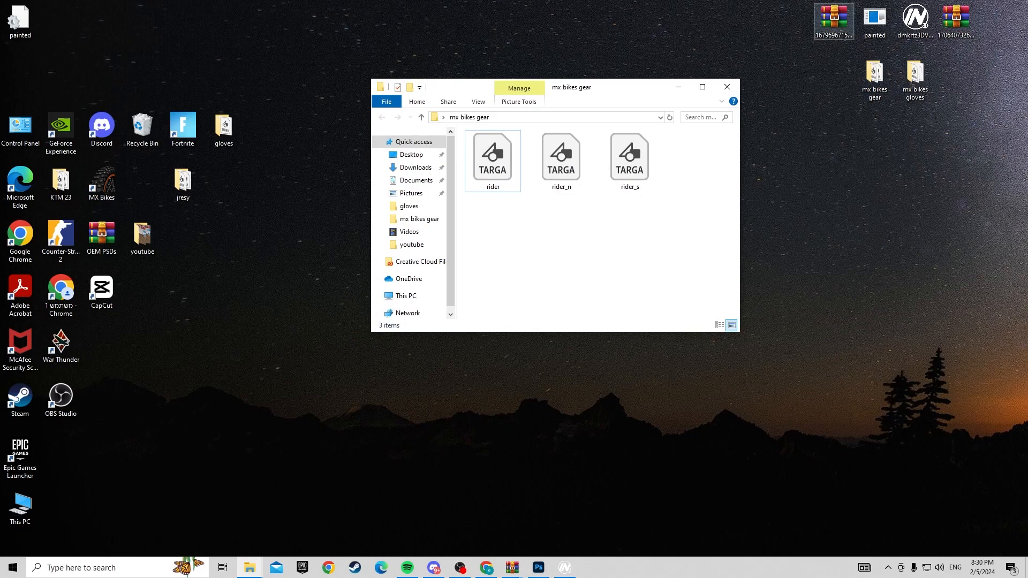
{"action": "double_click", "coordinate": [874, 21]}
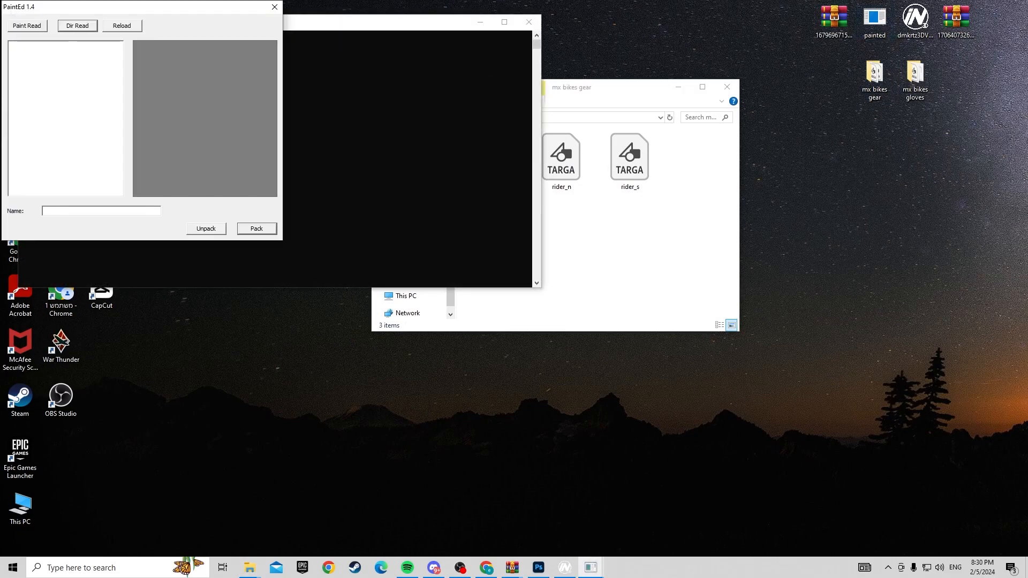
{"action": "left_click", "coordinate": [77, 26]}
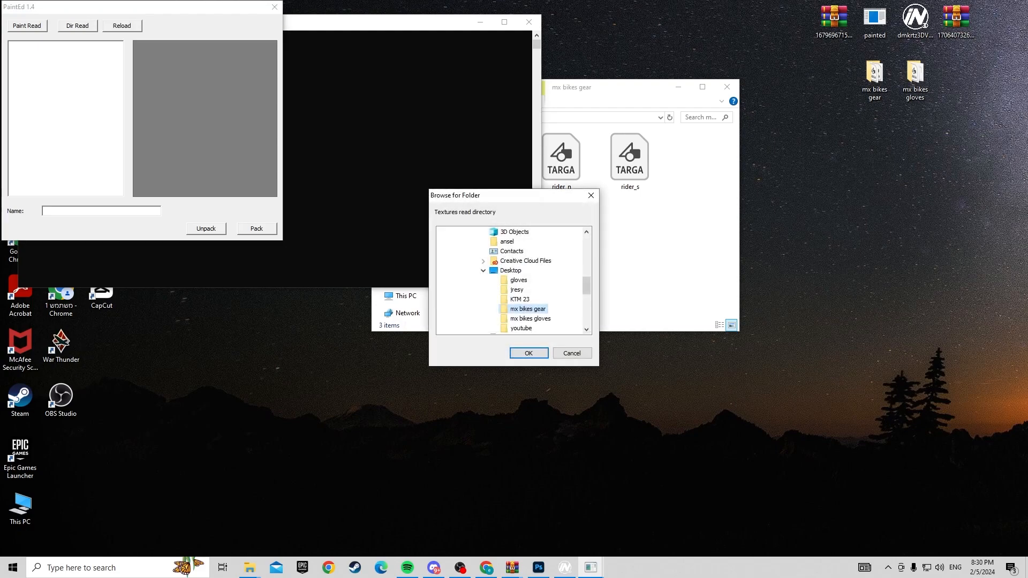
{"action": "left_click", "coordinate": [529, 353]}
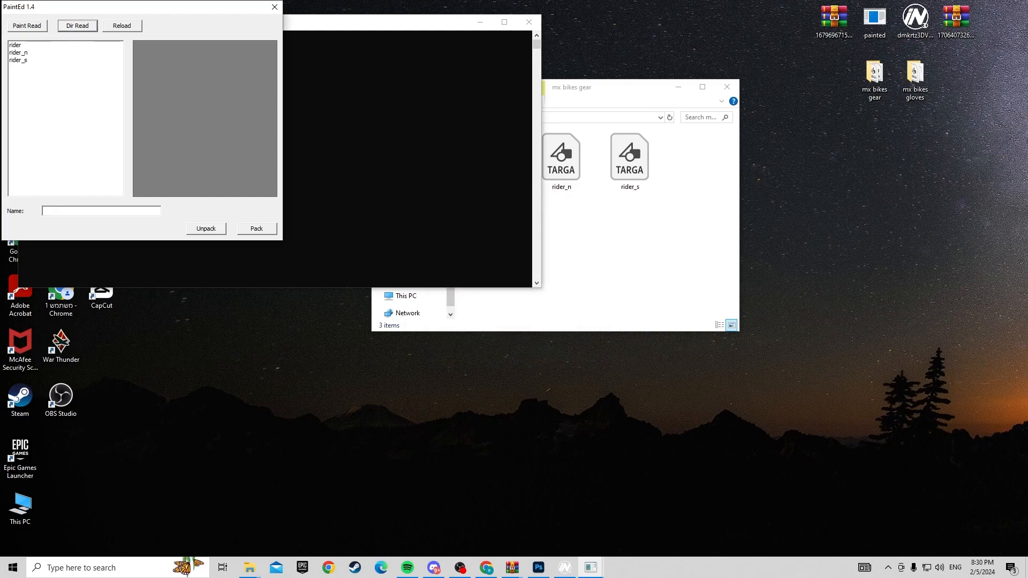
{"action": "left_click", "coordinate": [15, 45]}
{"action": "left_click", "coordinate": [18, 52]}
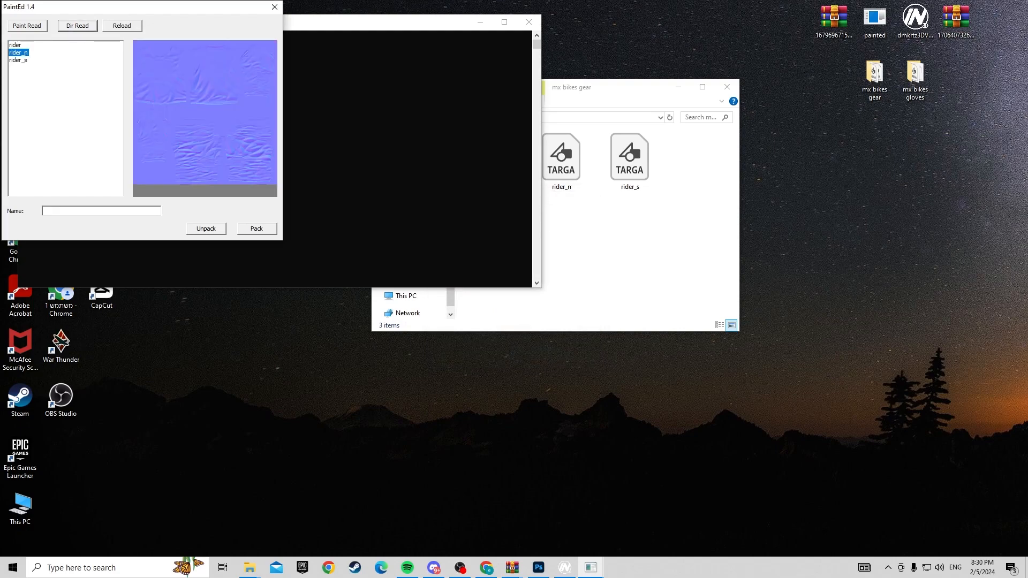
{"action": "left_click", "coordinate": [18, 60]}
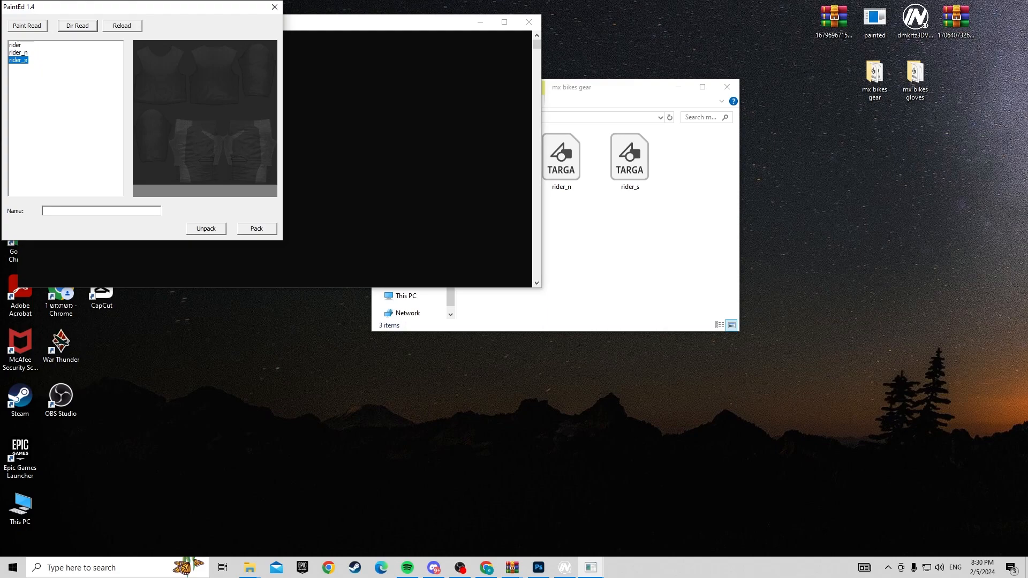
- Name the paint test, pack it as test.pnt in the mx bikes gloves folder and close PaintEd
{"action": "left_click", "coordinate": [80, 211]}
{"action": "type", "text": "test"}
{"action": "left_click", "coordinate": [257, 228]}
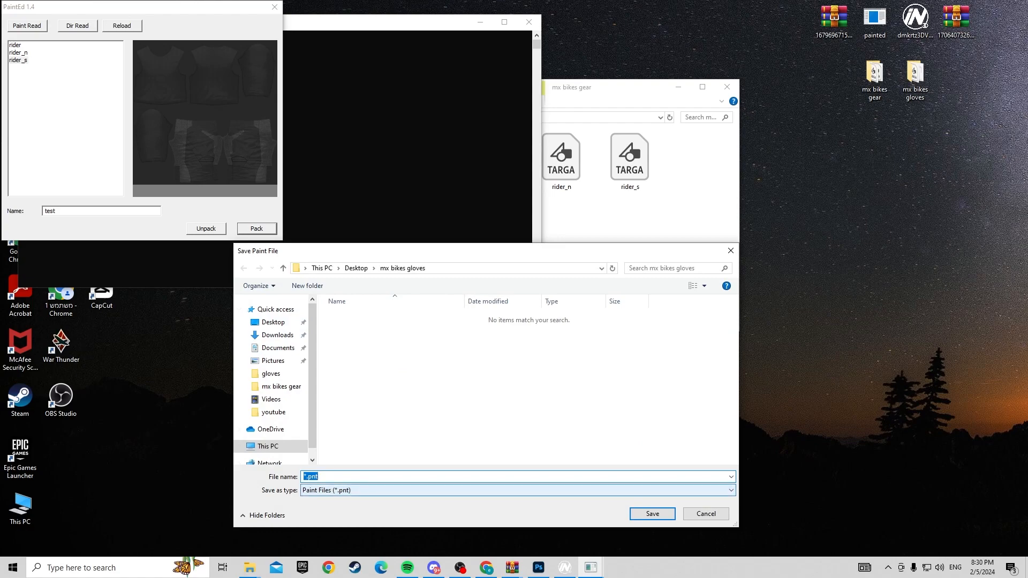
{"action": "key", "text": "Return"}
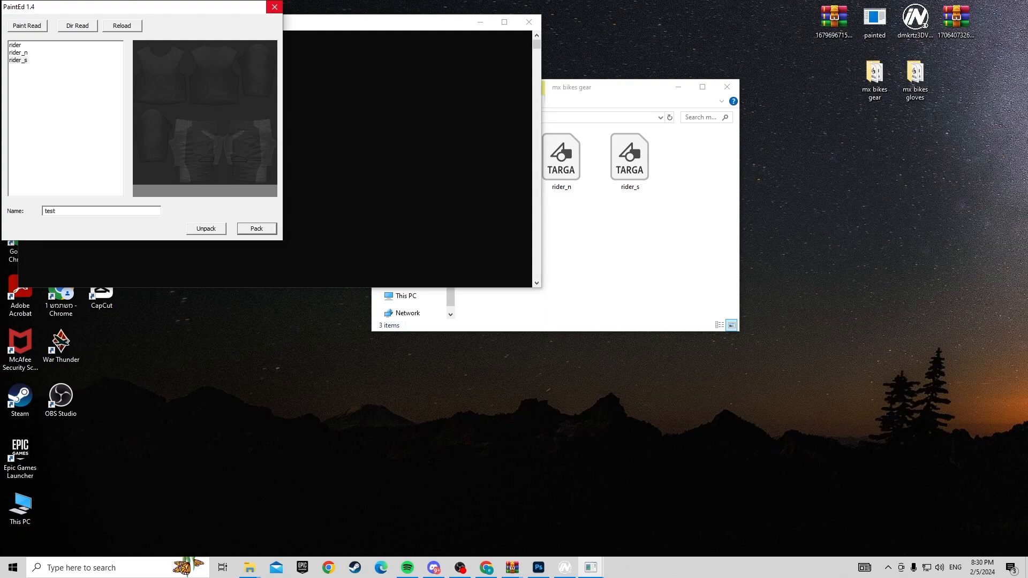
{"action": "left_click", "coordinate": [274, 6]}
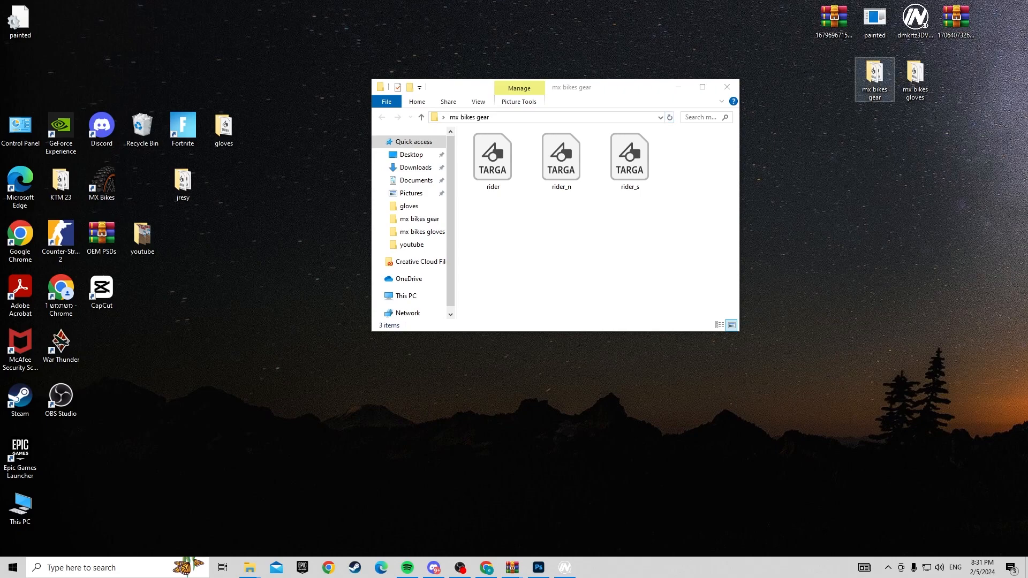
- Open the mx bikes gloves folder and, in a second window, the PiBoSo MX Bikes folder mods > rider > riders > default_mx > paints
{"action": "double_click", "coordinate": [916, 75]}
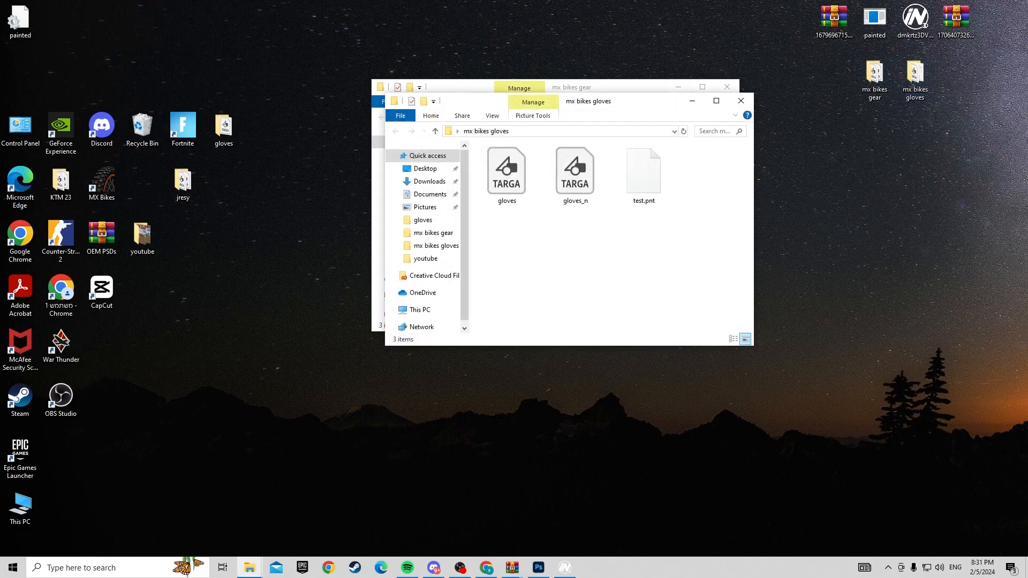
{"action": "left_click", "coordinate": [679, 86]}
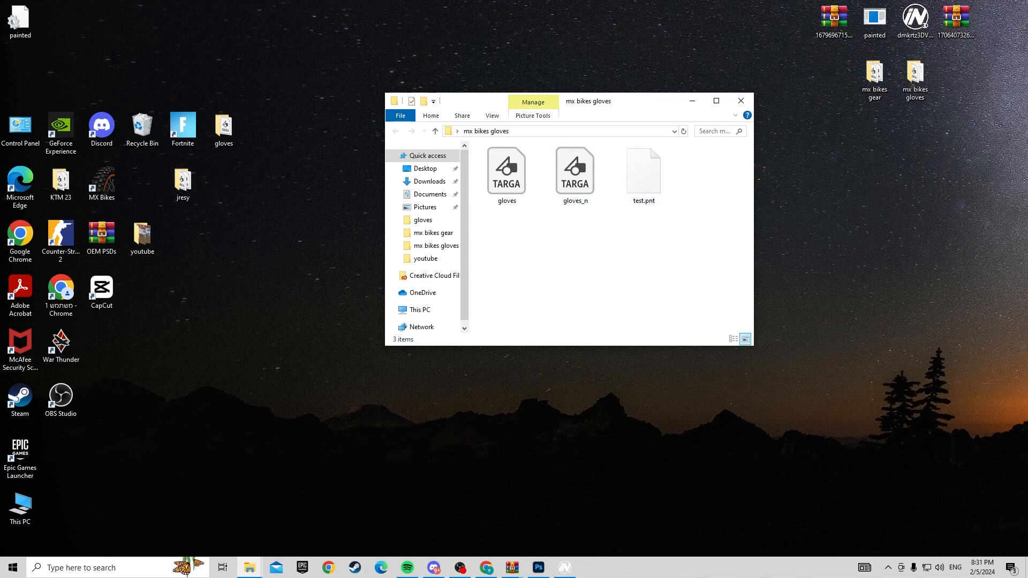
{"action": "left_click", "coordinate": [187, 571]}
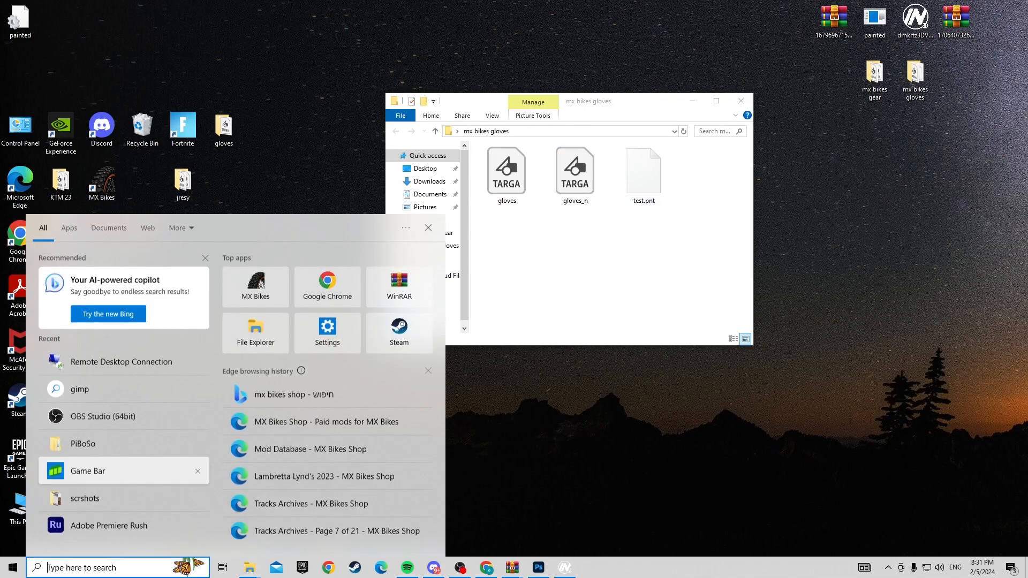
{"action": "left_click", "coordinate": [124, 443]}
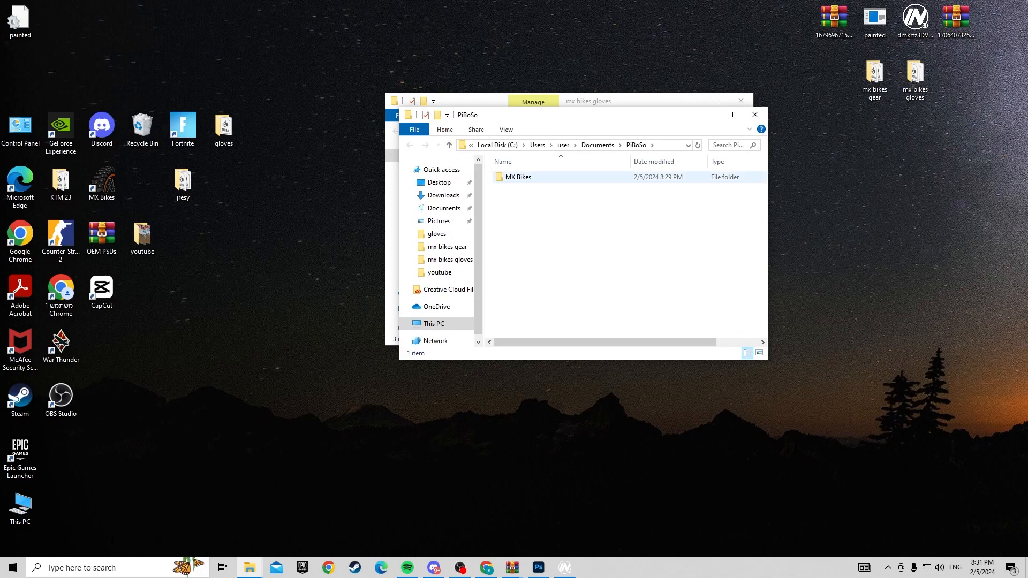
{"action": "double_click", "coordinate": [514, 178]}
{"action": "double_click", "coordinate": [514, 211]}
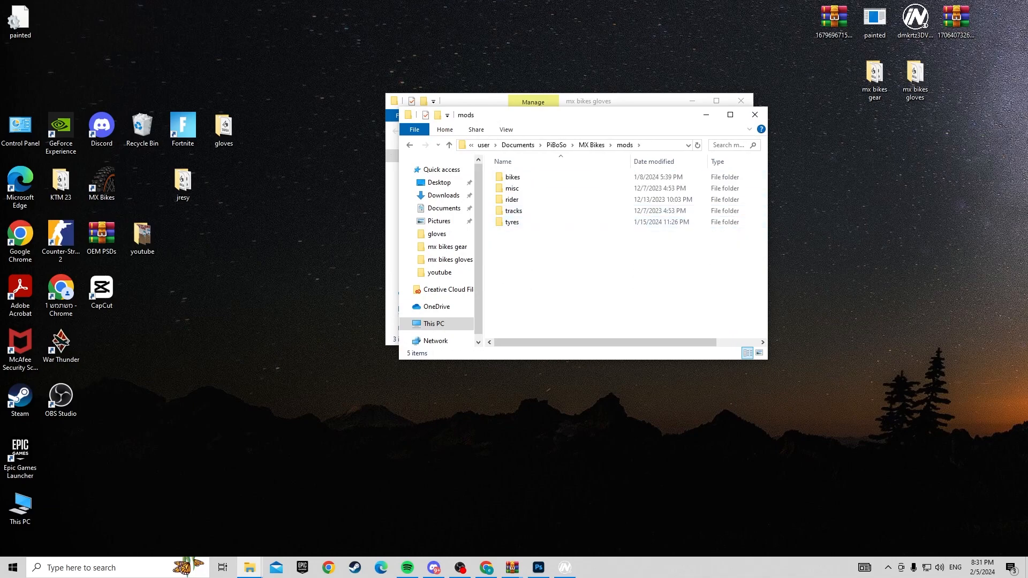
{"action": "double_click", "coordinate": [512, 199]}
{"action": "double_click", "coordinate": [513, 244]}
{"action": "double_click", "coordinate": [514, 178]}
{"action": "double_click", "coordinate": [514, 188]}
- Arrange the two folder windows side by side and move test.pnt from mx bikes gloves into the paints folder
{"action": "left_click_drag", "start_coordinate": [516, 117], "coordinate": [382, 254]}
{"action": "left_click_drag", "start_coordinate": [644, 173], "coordinate": [449, 389]}
{"action": "left_click", "coordinate": [219, 369]}
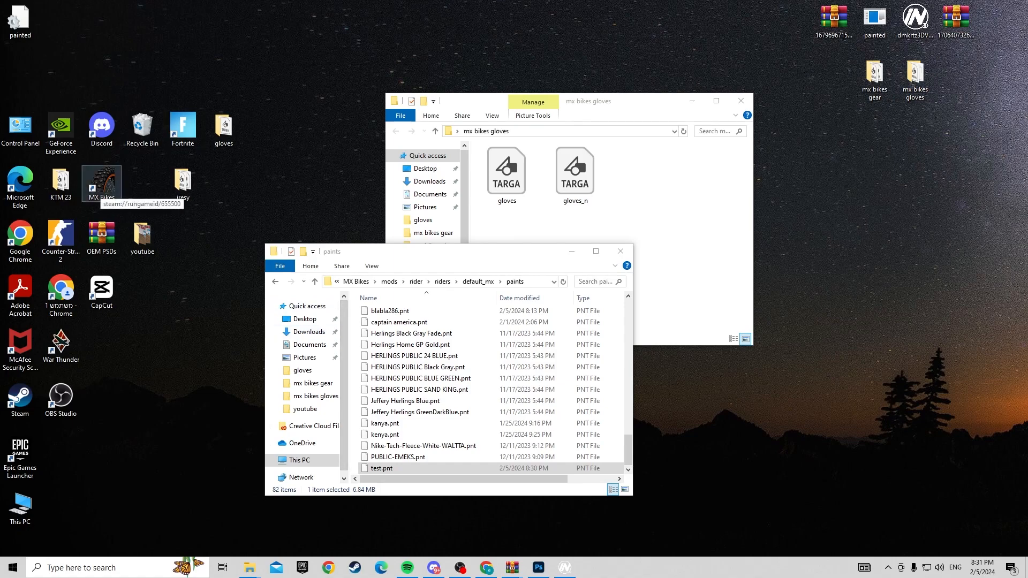
- Launch MX Bikes from the desktop and open its bike selection screen
{"action": "double_click", "coordinate": [102, 182]}
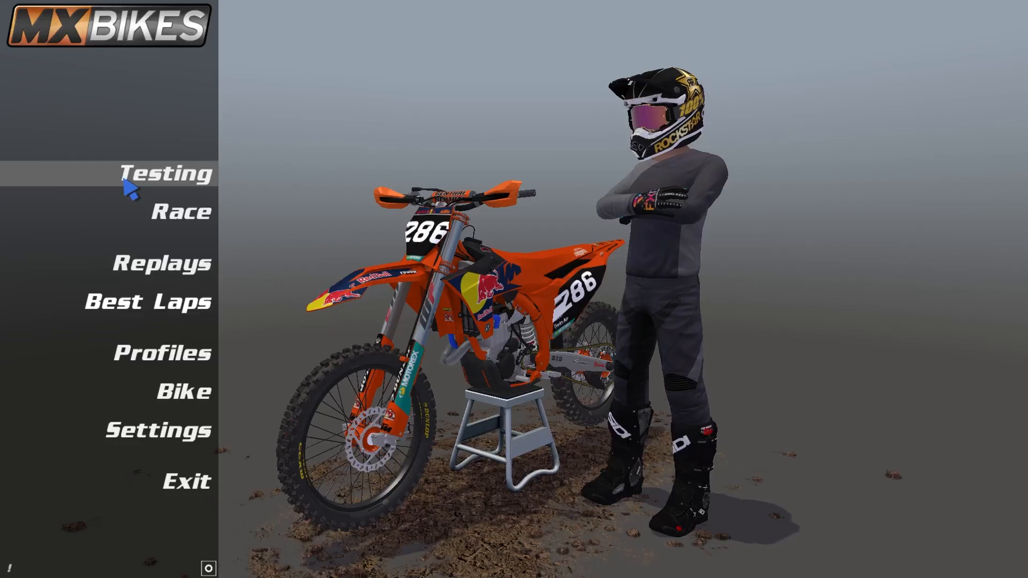
{"action": "left_click", "coordinate": [186, 399]}
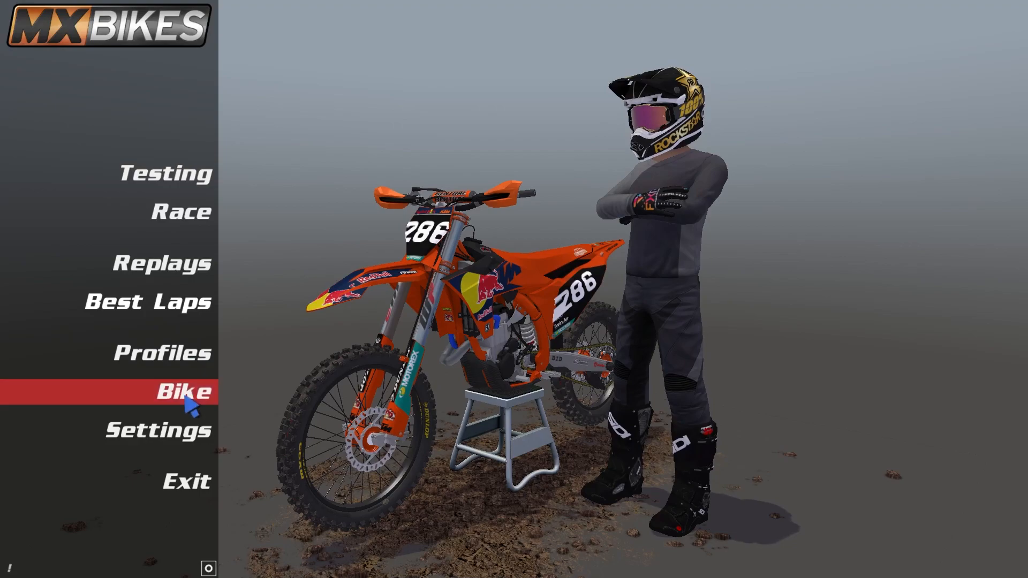
{"action": "left_click", "coordinate": [189, 407]}
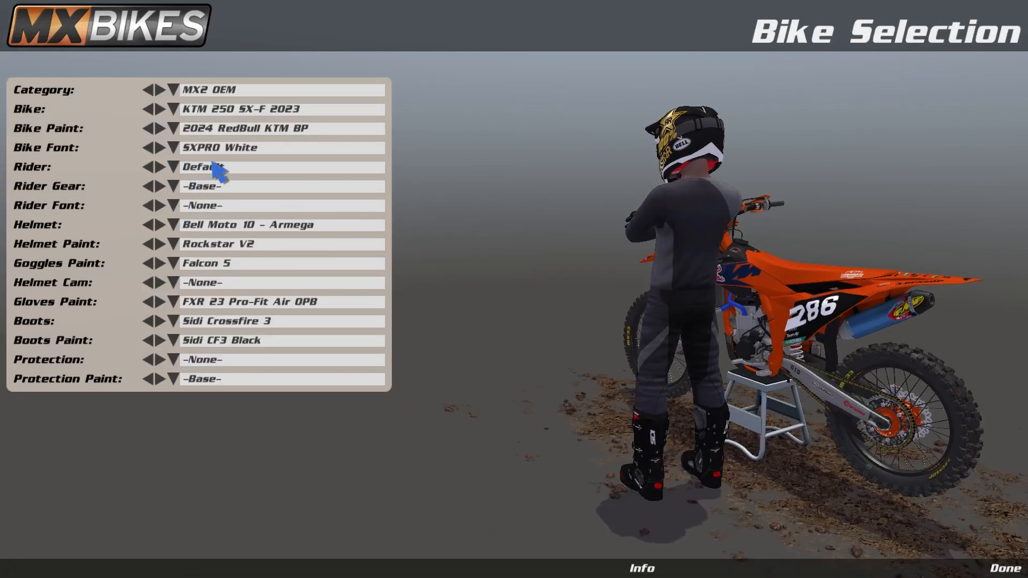
- Set the rider gear to test and rotate the model to inspect the painted jersey
{"action": "left_click", "coordinate": [227, 191]}
{"action": "scroll", "coordinate": [278, 279], "scroll_direction": "down", "scroll_amount": 12}
{"action": "scroll", "coordinate": [279, 282], "scroll_direction": "down", "scroll_amount": 13}
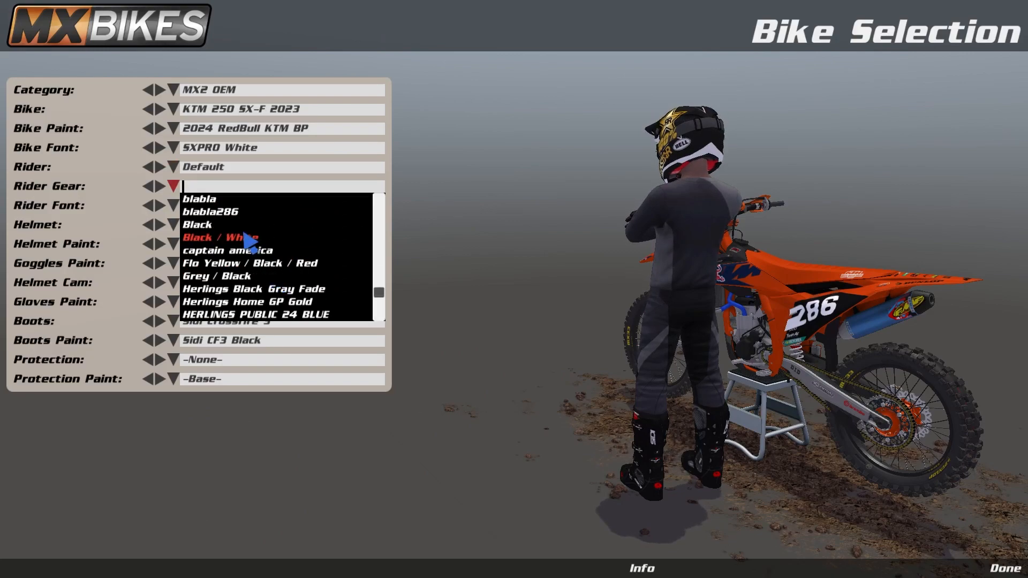
{"action": "scroll", "coordinate": [242, 251], "scroll_direction": "down", "scroll_amount": 7}
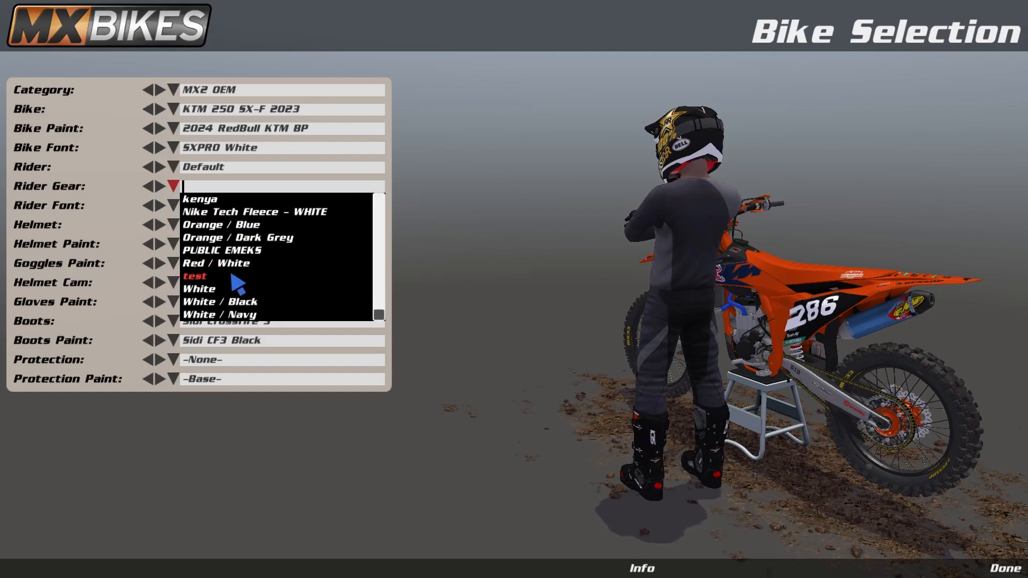
{"action": "left_click", "coordinate": [233, 277]}
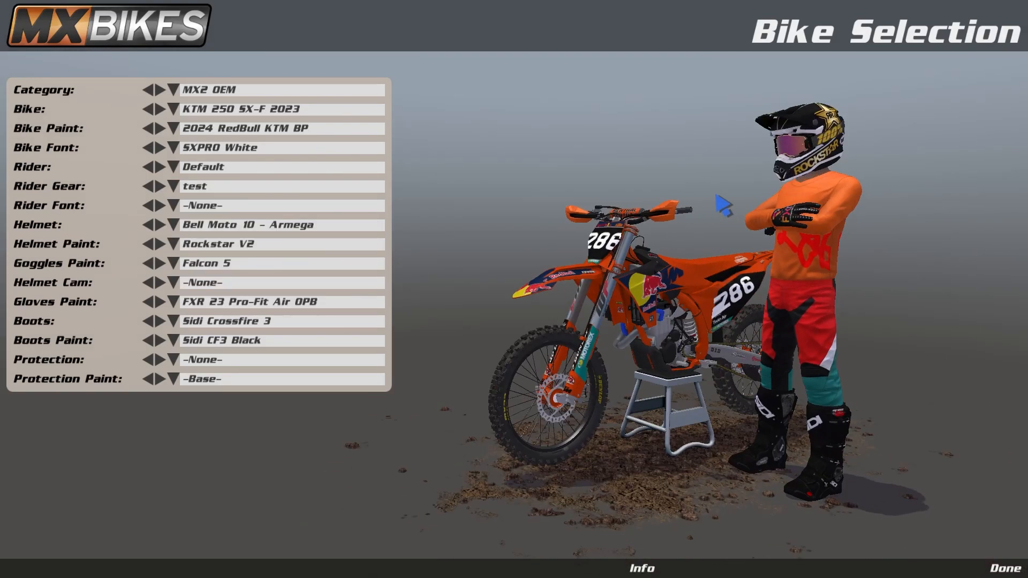
{"action": "left_click_drag", "start_coordinate": [642, 151], "coordinate": [534, 147]}
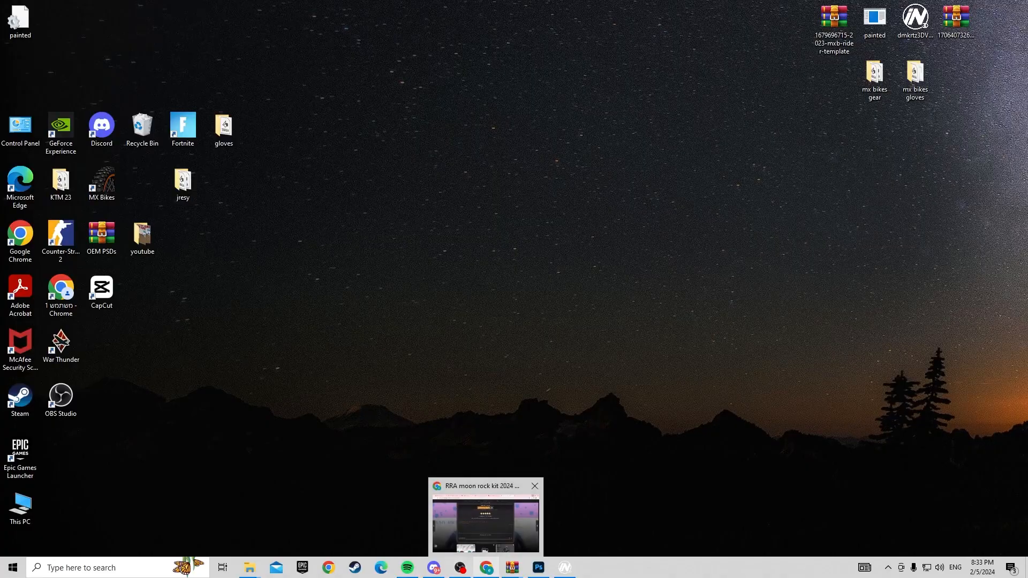
- Switch to Chrome and examine the RRA moon rock kit 2024 page and the site's rider mod categories
{"action": "left_click", "coordinate": [486, 568]}
{"action": "scroll", "coordinate": [509, 316], "scroll_direction": "up", "scroll_amount": 10}
{"action": "scroll", "coordinate": [509, 316], "scroll_direction": "up", "scroll_amount": 8}
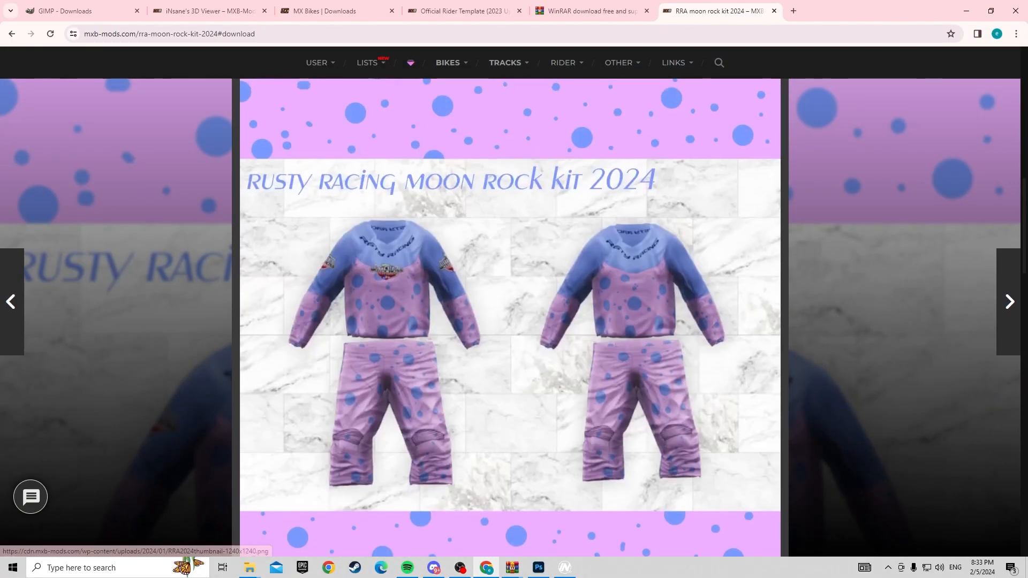
{"action": "scroll", "coordinate": [509, 316], "scroll_direction": "down", "scroll_amount": 3}
{"action": "scroll", "coordinate": [510, 316], "scroll_direction": "up", "scroll_amount": 3}
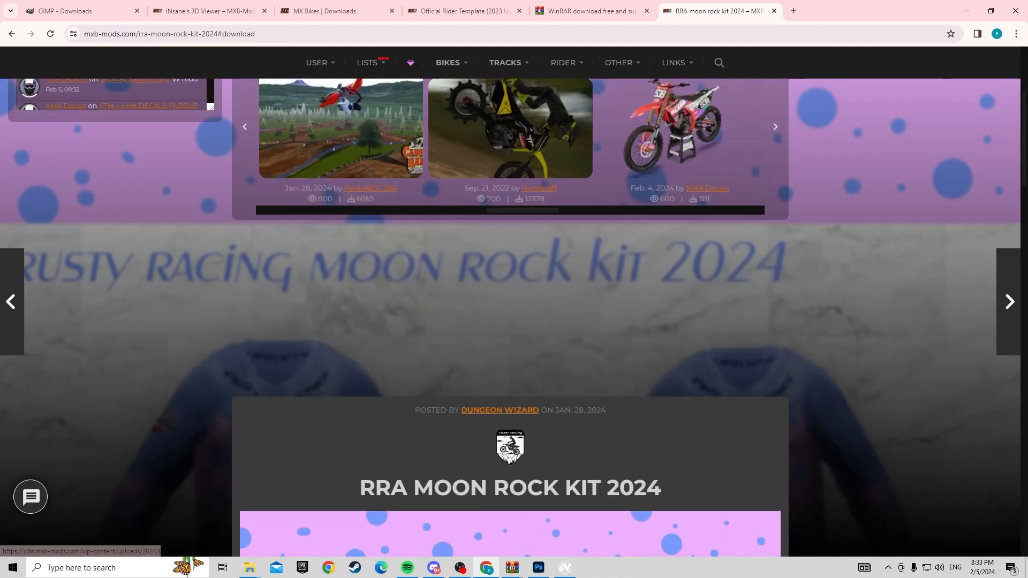
{"action": "mouse_move", "coordinate": [563, 62]}
{"action": "mouse_move", "coordinate": [568, 119]}
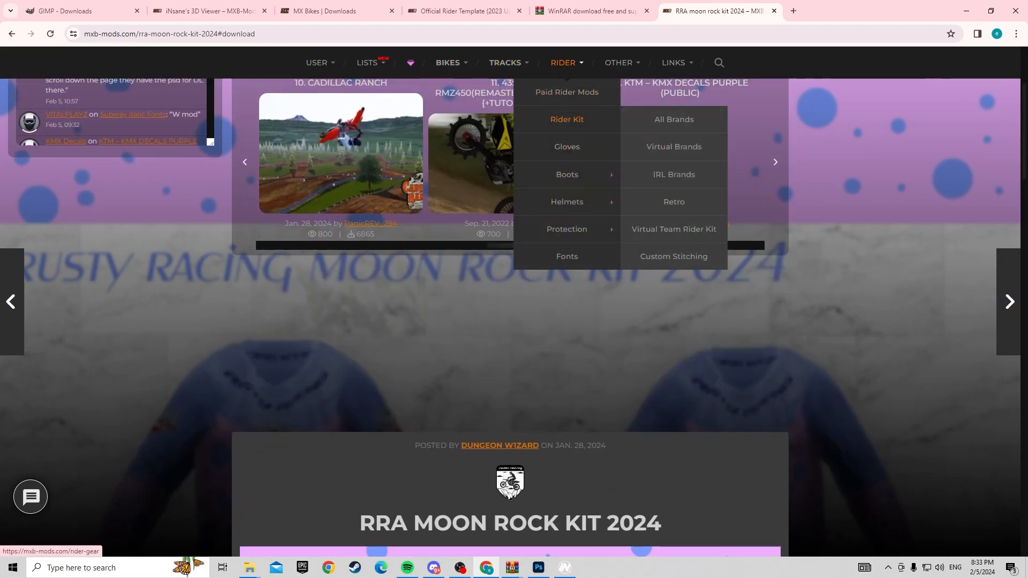
{"action": "scroll", "coordinate": [510, 316], "scroll_direction": "down", "scroll_amount": 10}
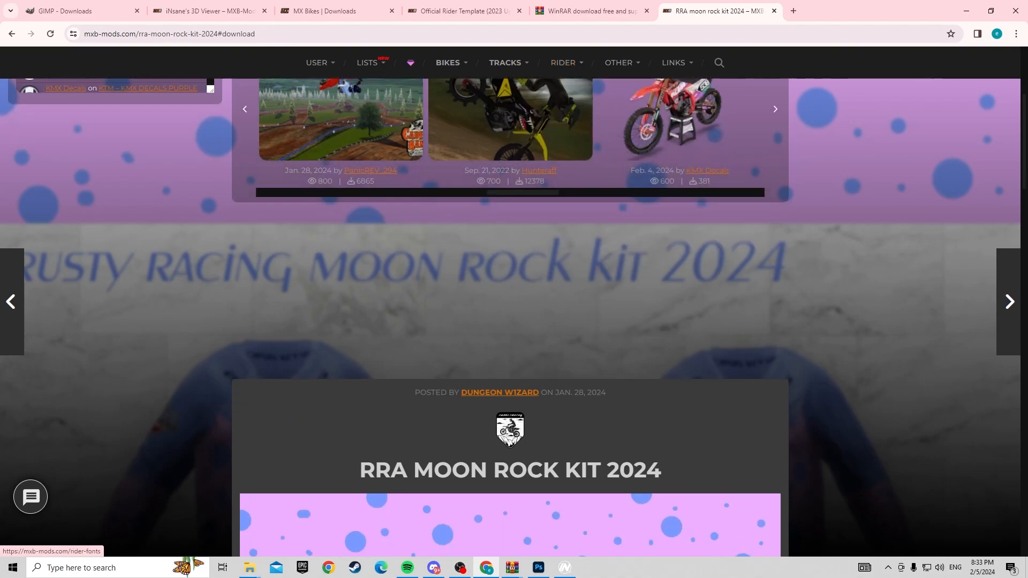
{"action": "scroll", "coordinate": [509, 316], "scroll_direction": "down", "scroll_amount": 2}
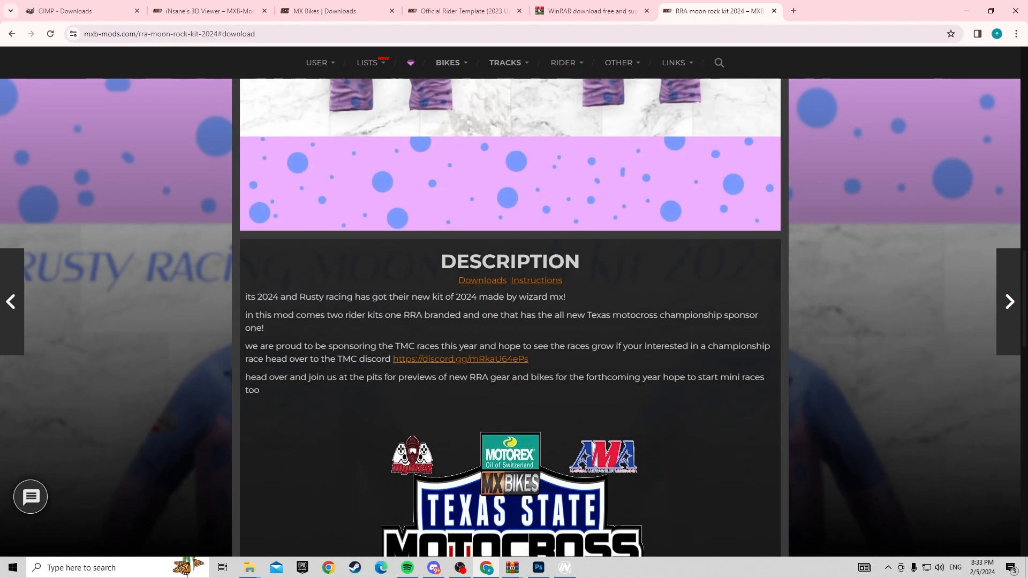
- Extract RRAmoonrocktmc2024.pnt from the downloaded RRA moon rock archive on the desktop into the mx bikes gear folder and check it there
{"action": "scroll", "coordinate": [510, 316], "scroll_direction": "down", "scroll_amount": 2}
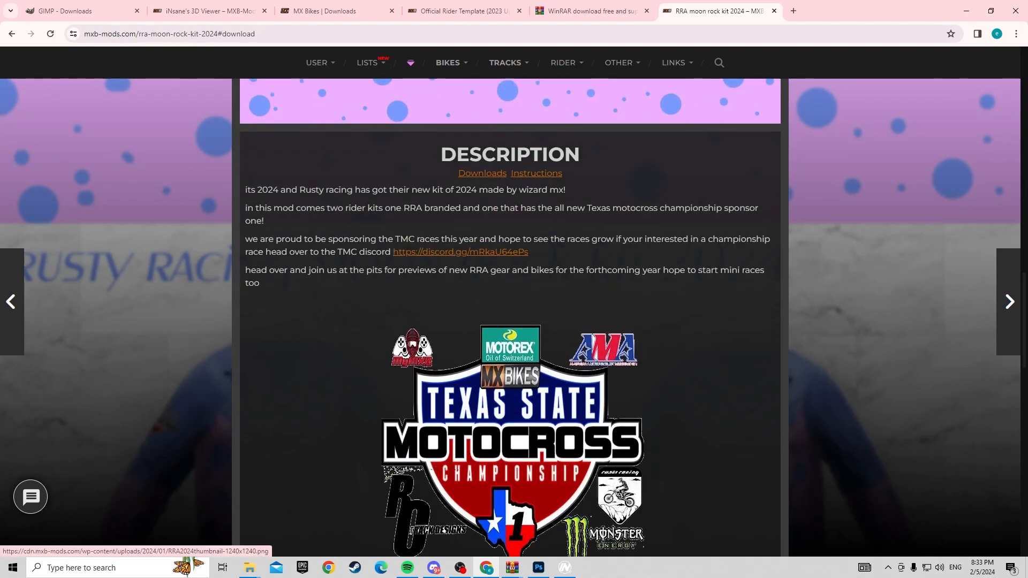
{"action": "left_click", "coordinate": [966, 10]}
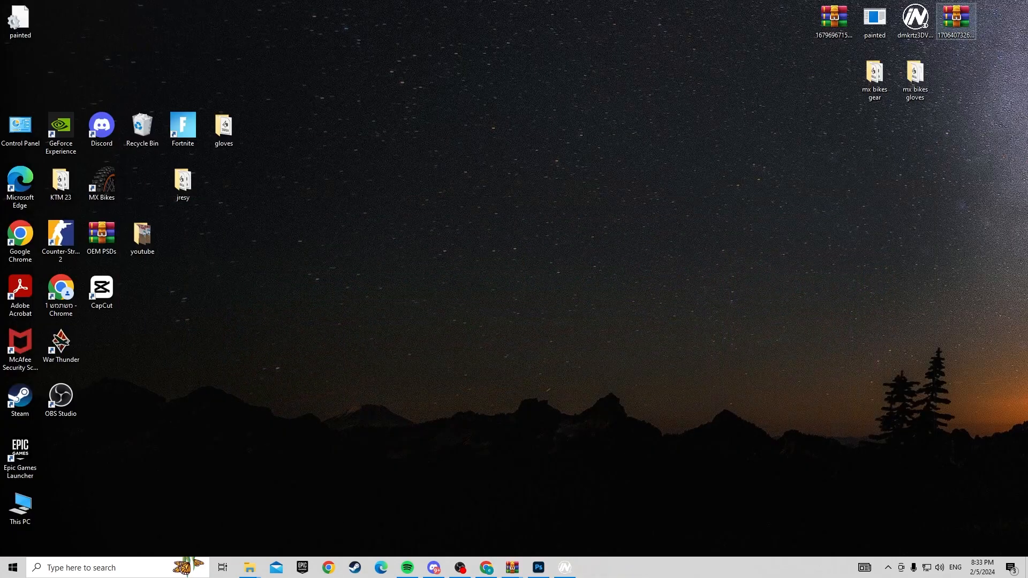
{"action": "double_click", "coordinate": [957, 20]}
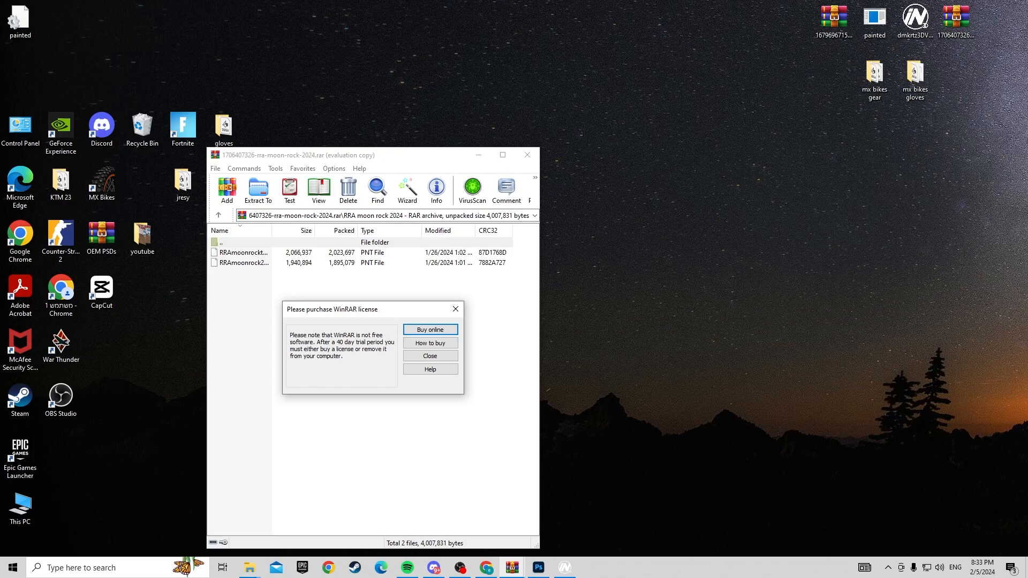
{"action": "left_click", "coordinate": [455, 309]}
{"action": "left_click", "coordinate": [244, 252]}
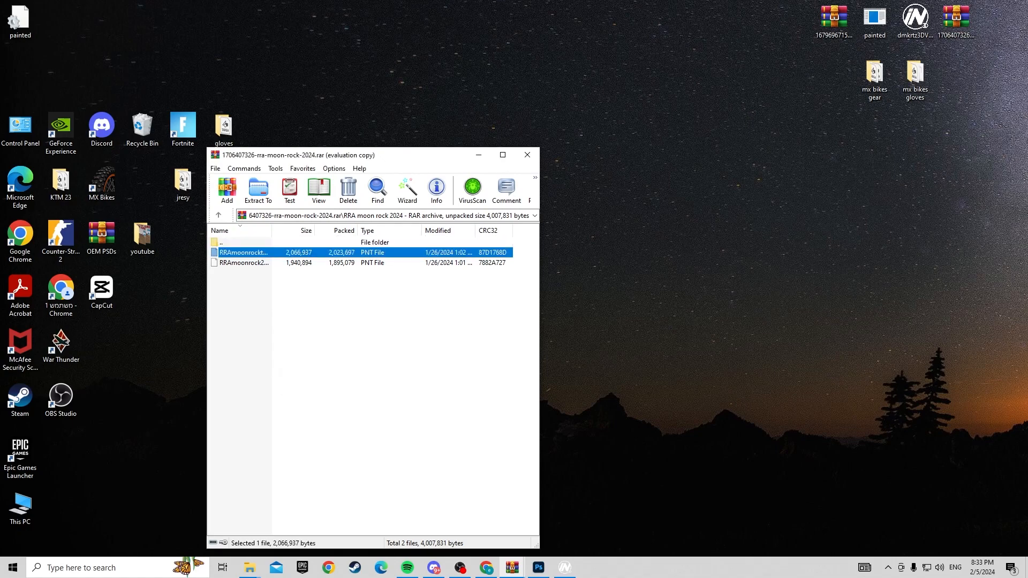
{"action": "left_click", "coordinate": [957, 22]}
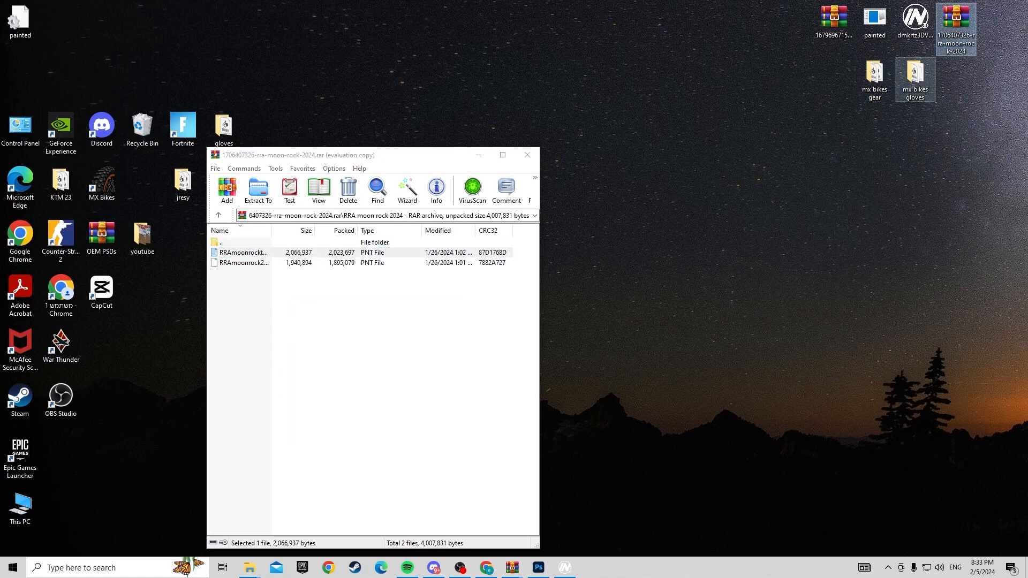
{"action": "left_click", "coordinate": [528, 154]}
{"action": "double_click", "coordinate": [875, 78]}
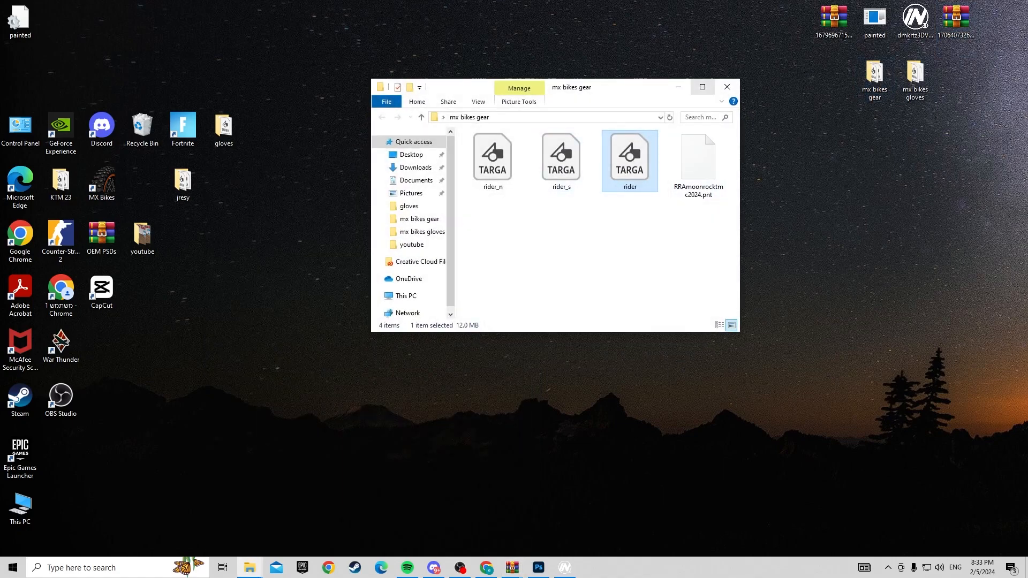
{"action": "left_click", "coordinate": [679, 87]}
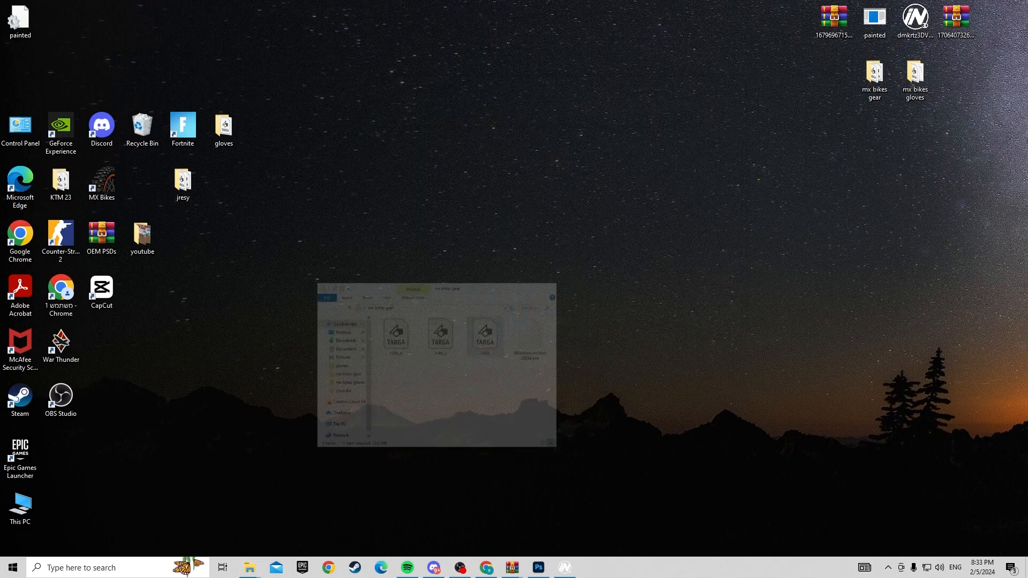
- Launch PaintEd from the desktop and read RRAmoonrocktmc2024.pnt from the mx bikes gear folder
{"action": "double_click", "coordinate": [875, 21]}
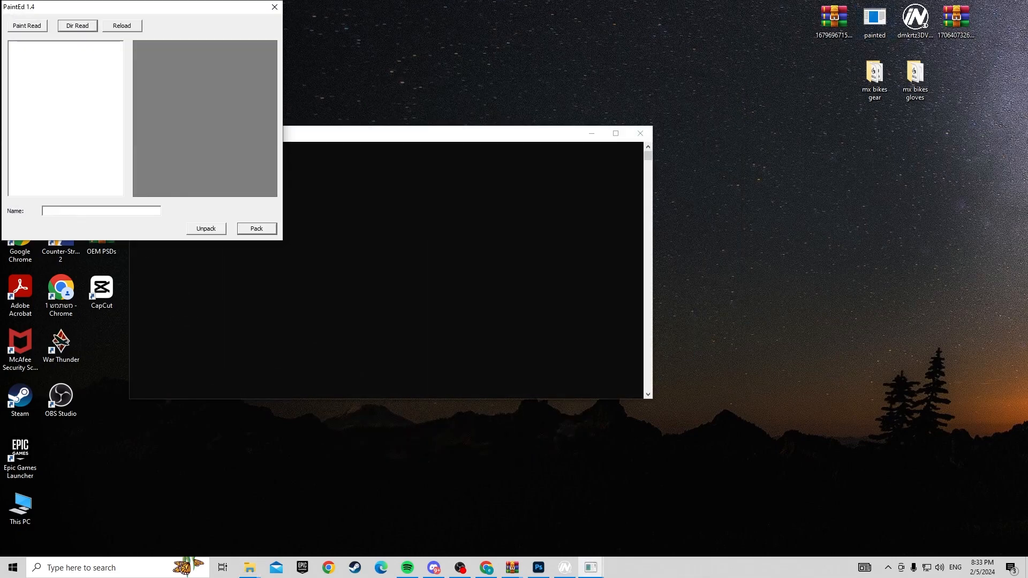
{"action": "left_click", "coordinate": [27, 25]}
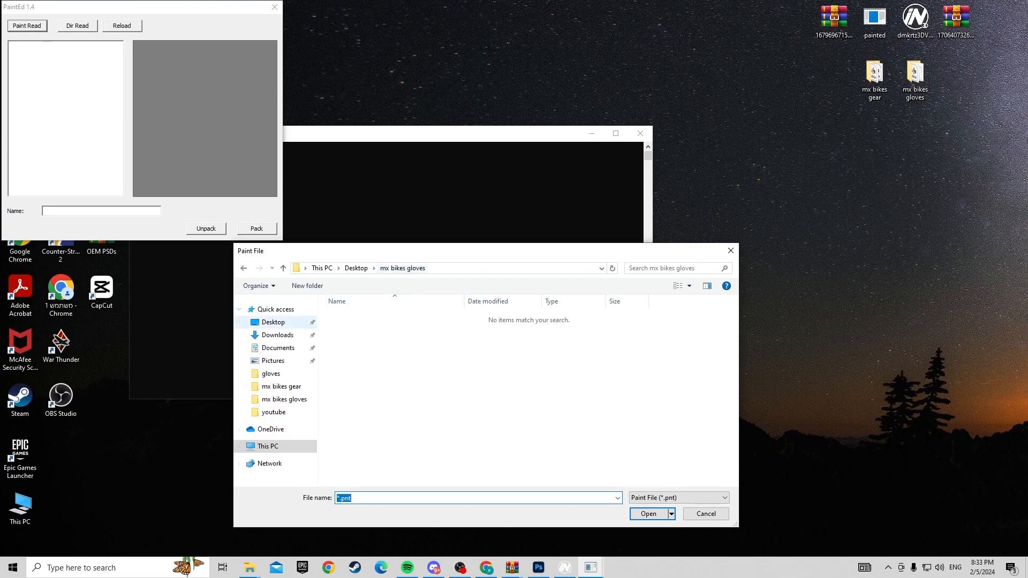
{"action": "left_click", "coordinate": [273, 322]}
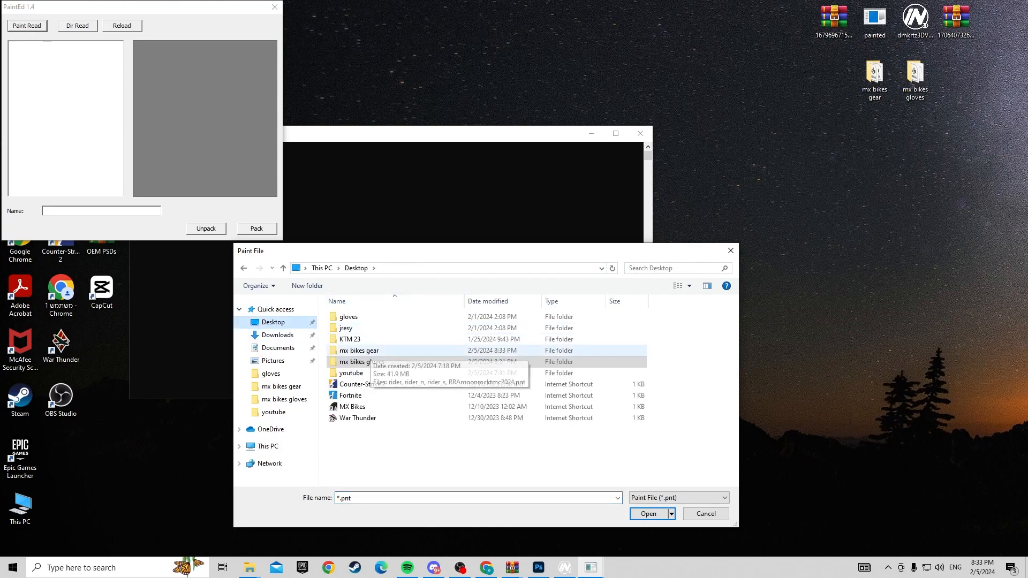
{"action": "double_click", "coordinate": [359, 350]}
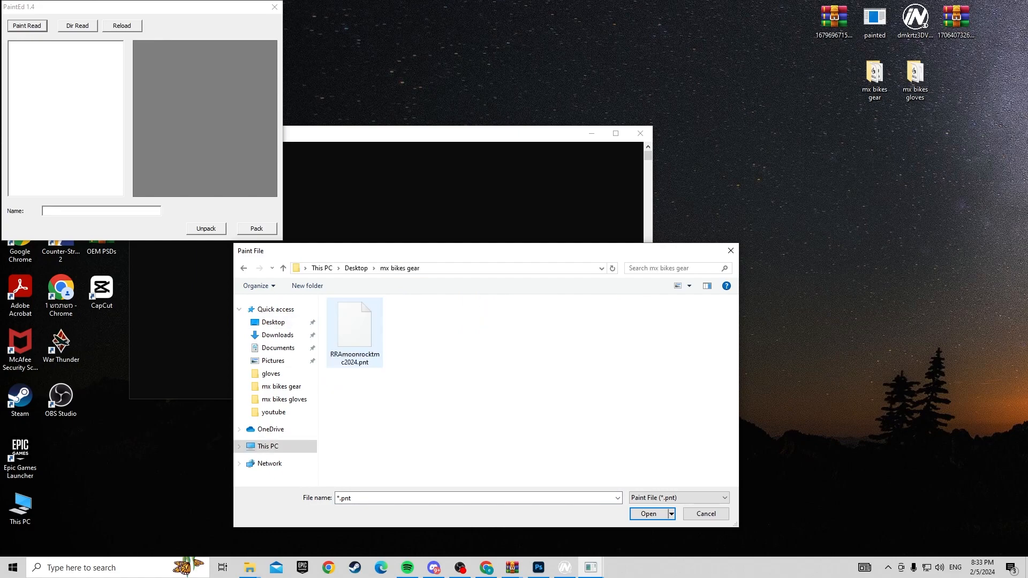
{"action": "double_click", "coordinate": [355, 327]}
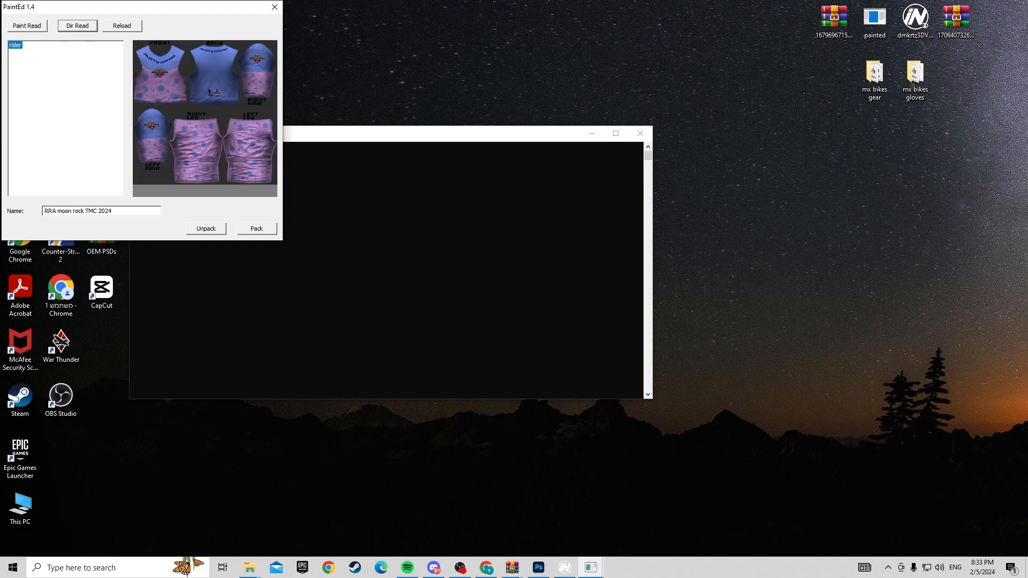
- Unpack the loaded paint's textures into the mx bikes gear folder and close PaintEd
{"action": "left_click", "coordinate": [257, 228]}
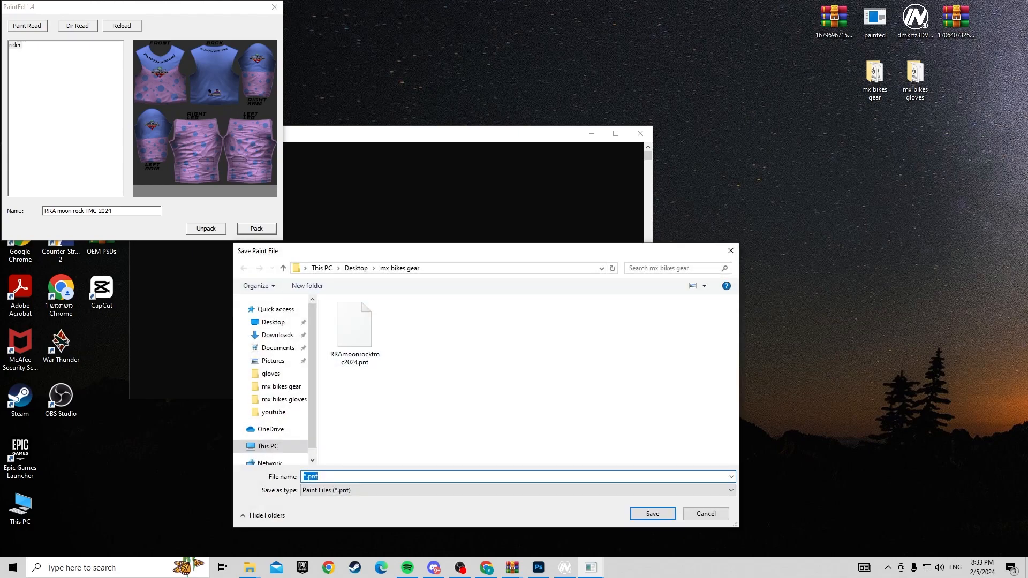
{"action": "left_click", "coordinate": [730, 251]}
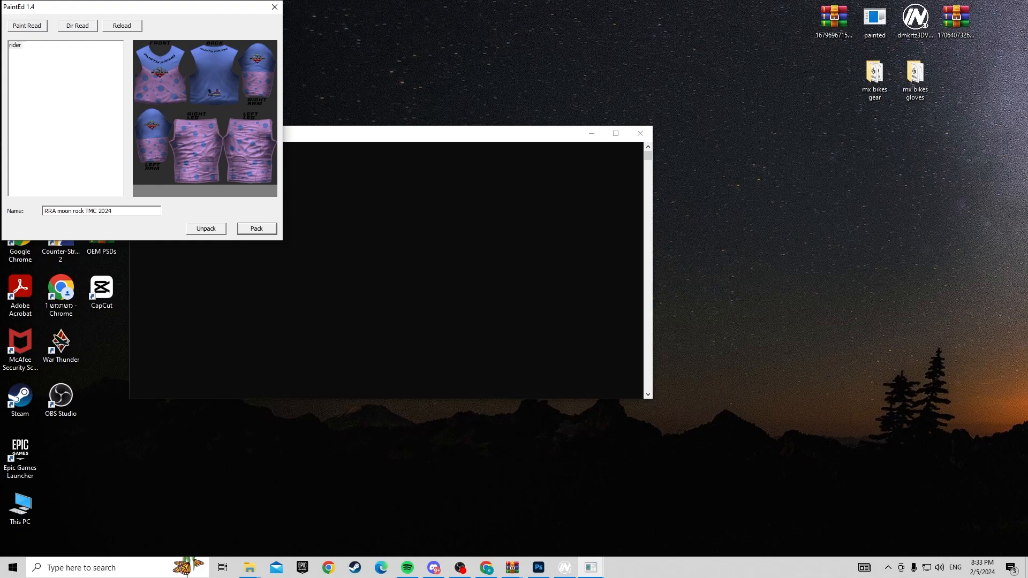
{"action": "left_click", "coordinate": [207, 228]}
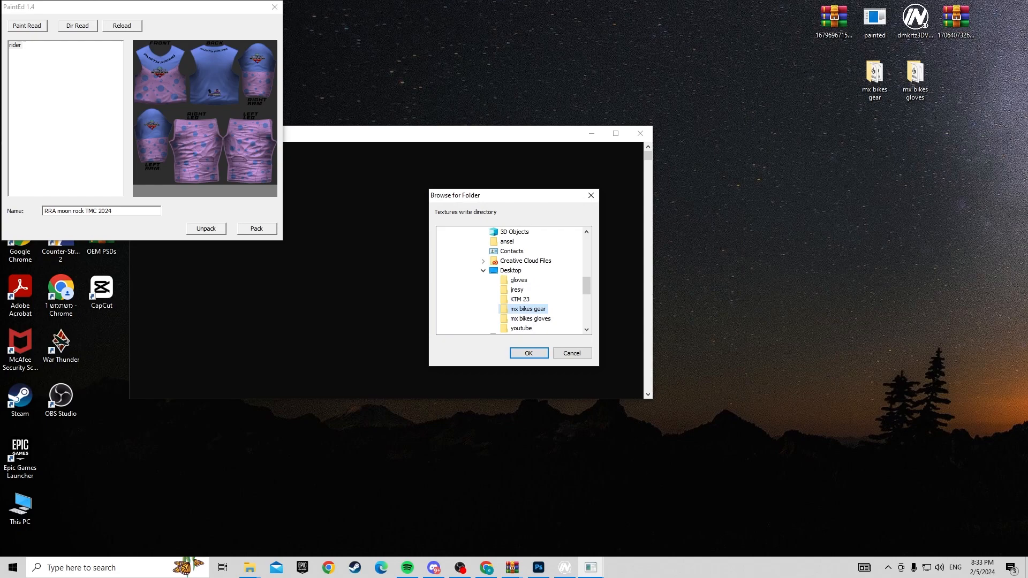
{"action": "key", "text": "Return"}
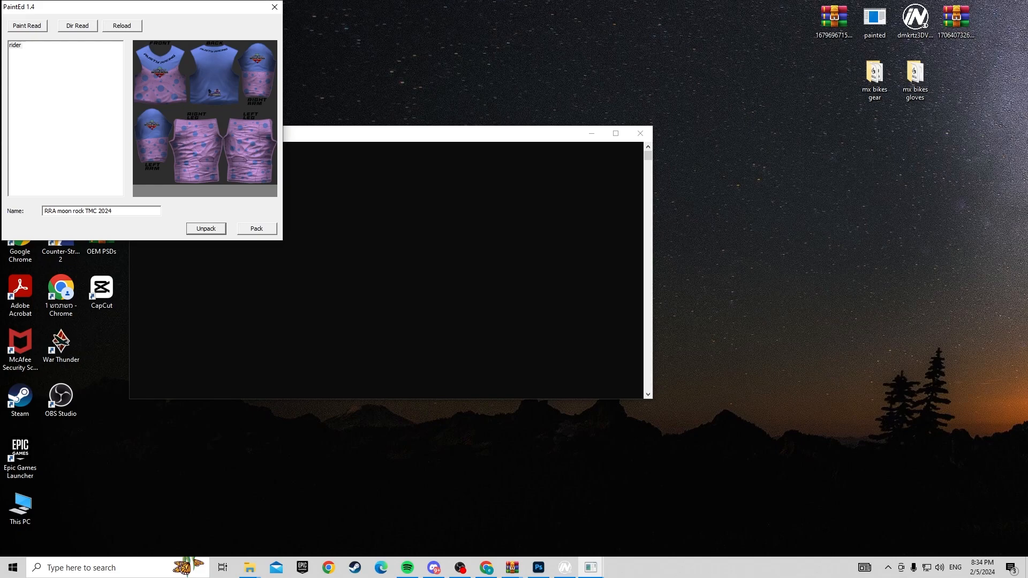
{"action": "left_click", "coordinate": [275, 6]}
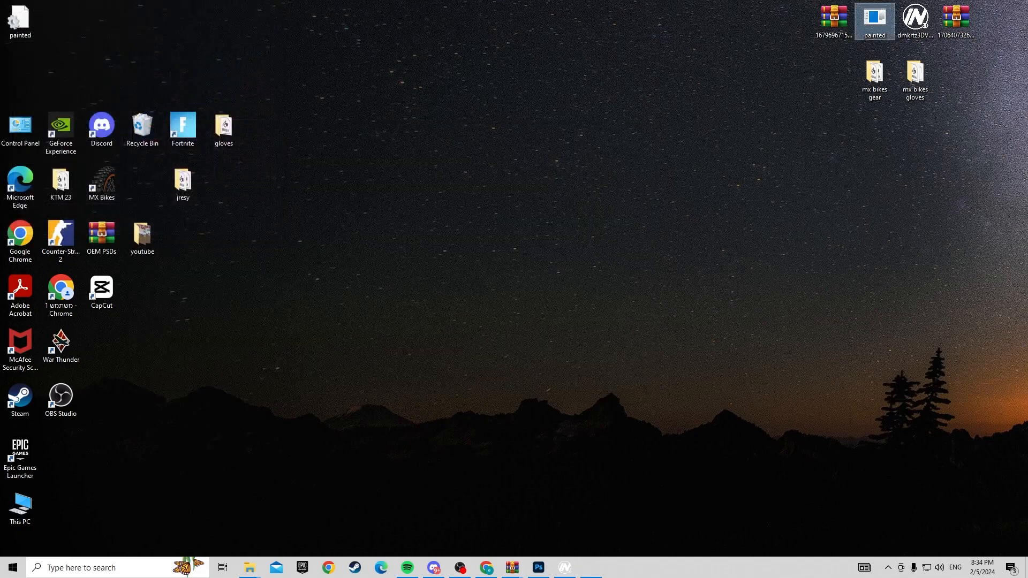
- Open the unpacked rider texture from mx bikes gear in Photoshop and close the older rider.tga document without saving
{"action": "double_click", "coordinate": [875, 78]}
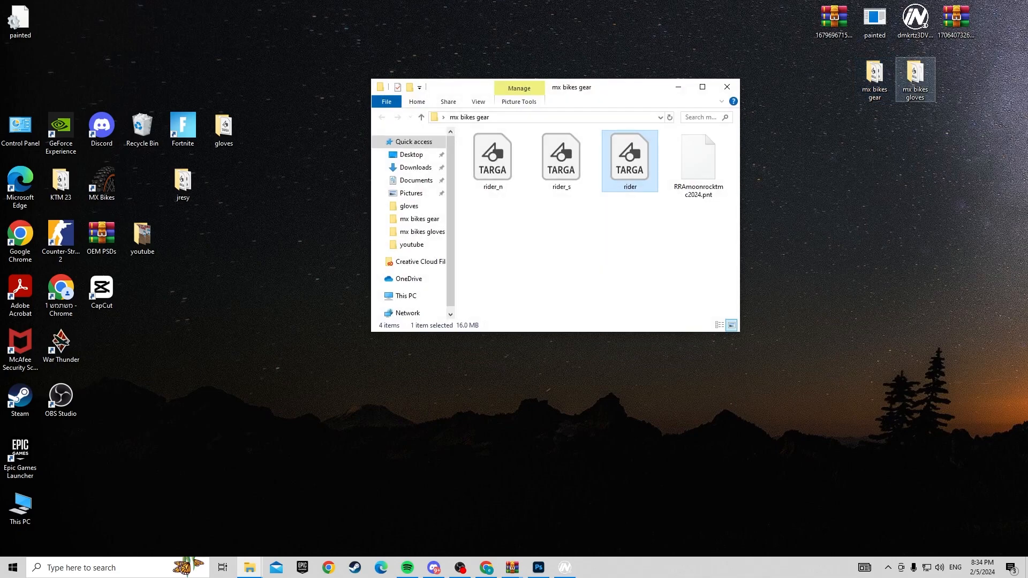
{"action": "double_click", "coordinate": [915, 75]}
{"action": "left_click", "coordinate": [741, 100]}
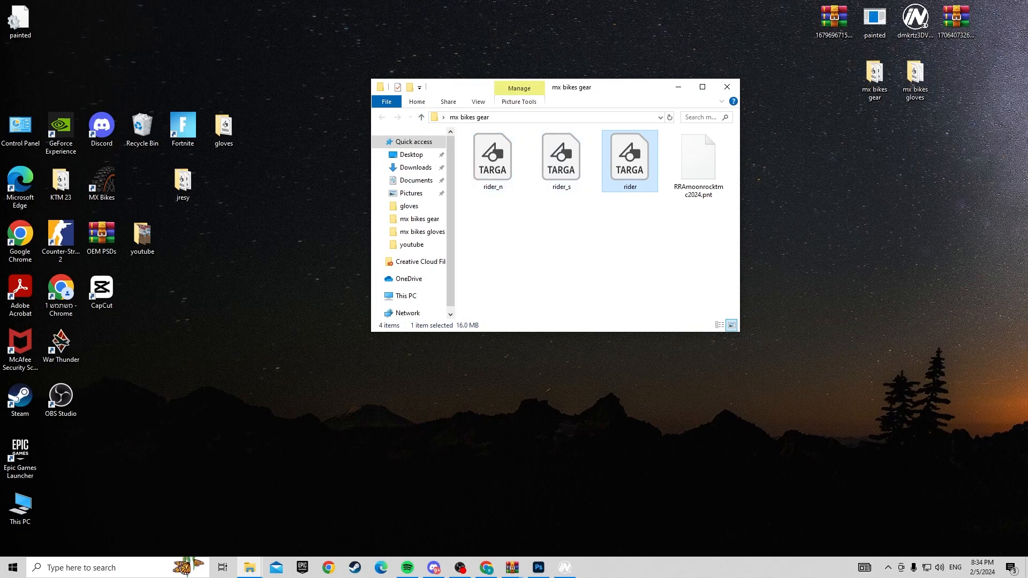
{"action": "double_click", "coordinate": [630, 161]}
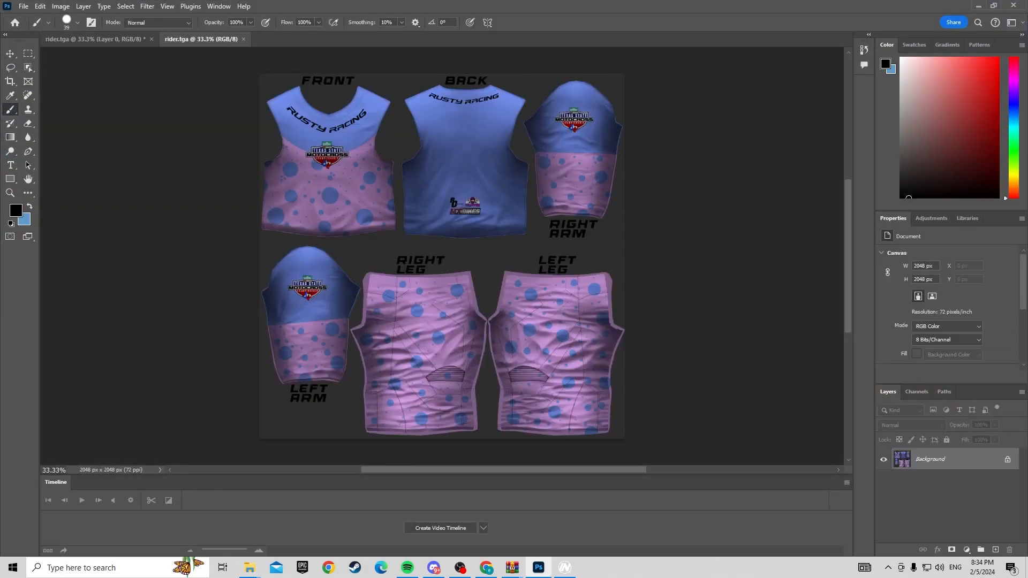
{"action": "left_click", "coordinate": [97, 39]}
{"action": "key", "text": "ctrl+w"}
{"action": "left_click", "coordinate": [509, 209]}
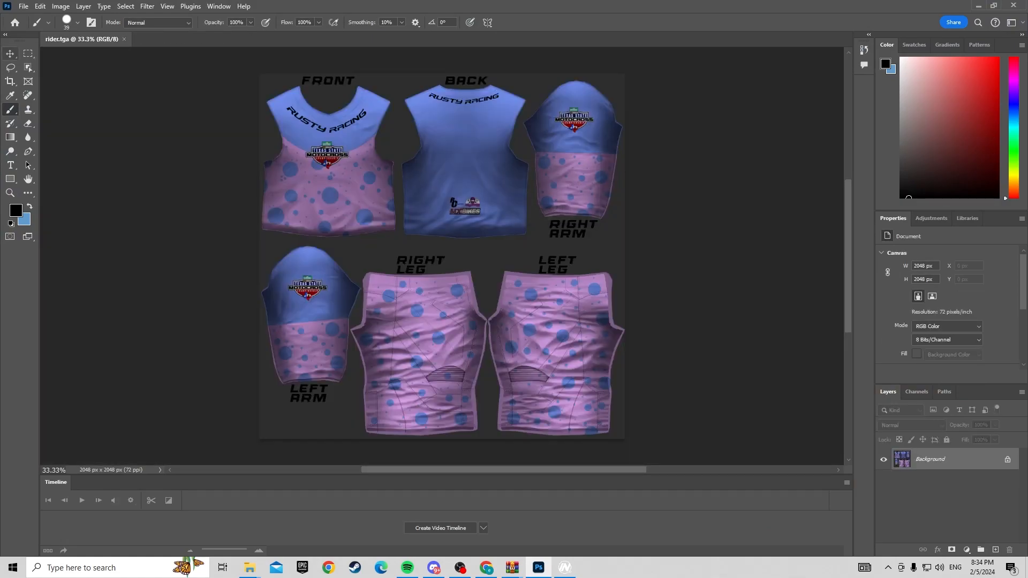
- Paste the copied Graduation cover image onto the back panel of the rider jersey
{"action": "left_click", "coordinate": [29, 96]}
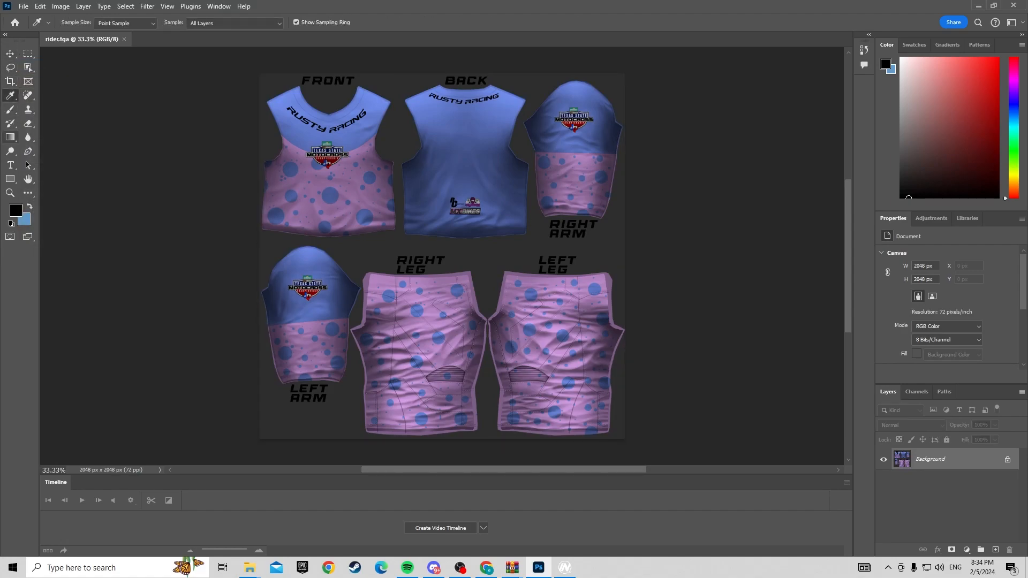
{"action": "left_click", "coordinate": [10, 109]}
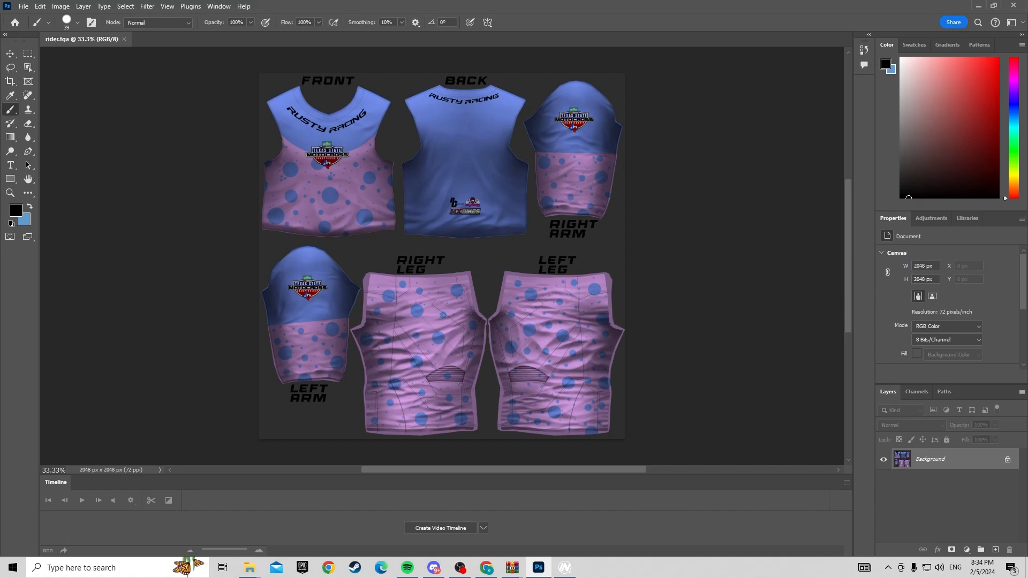
{"action": "key", "text": "v"}
{"action": "key", "text": "ctrl+v"}
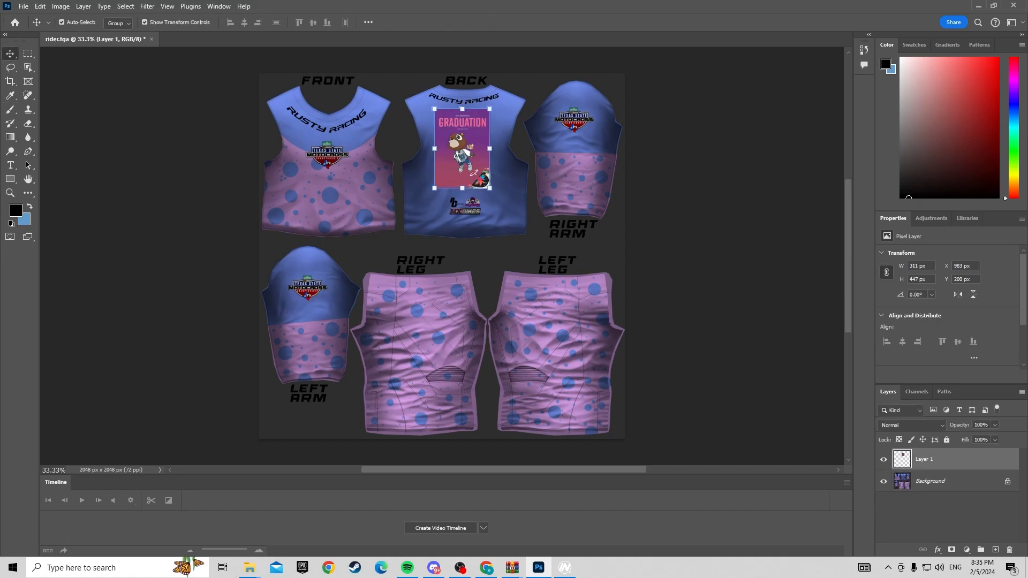
- Save a copy of the edited texture in mx bikes gear as a PNG named kanyeeee with the default PNG options
{"action": "left_click", "coordinate": [24, 7]}
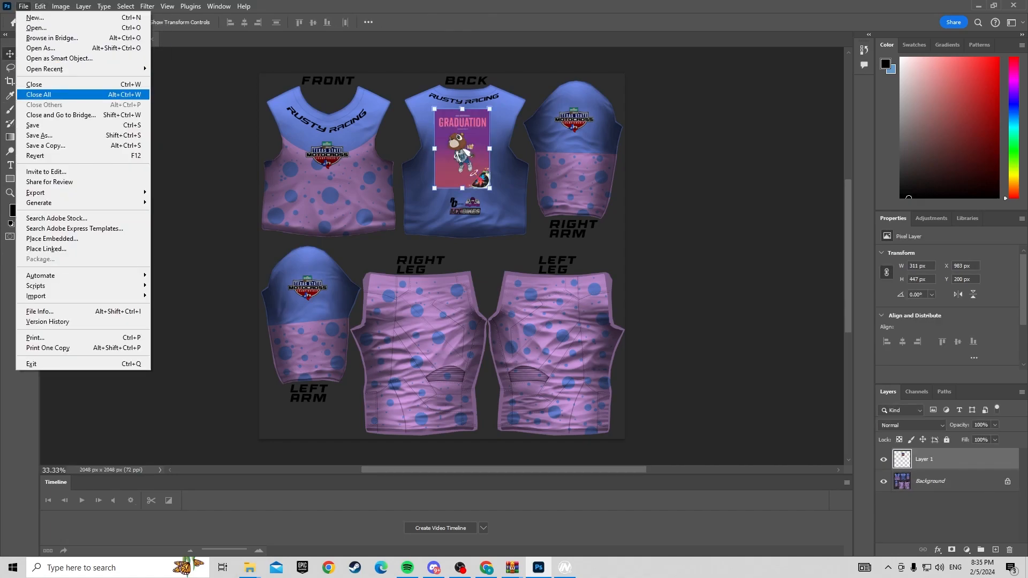
{"action": "left_click", "coordinate": [46, 145]}
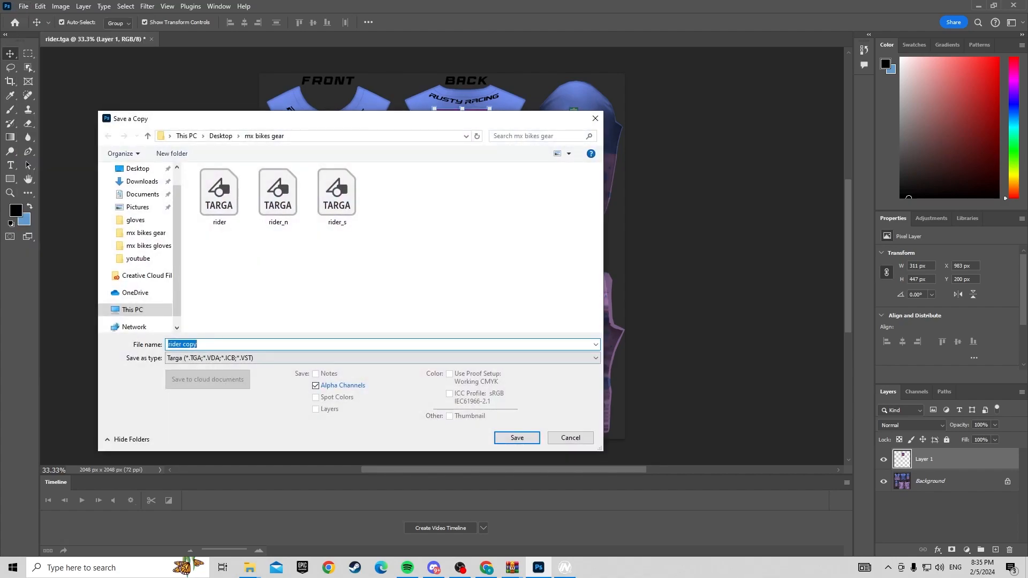
{"action": "left_click", "coordinate": [383, 358]}
{"action": "key", "text": "Up"}
{"action": "key", "text": "Up"}
{"action": "key", "text": "Up"}
{"action": "key", "text": "Up"}
{"action": "key", "text": "Up"}
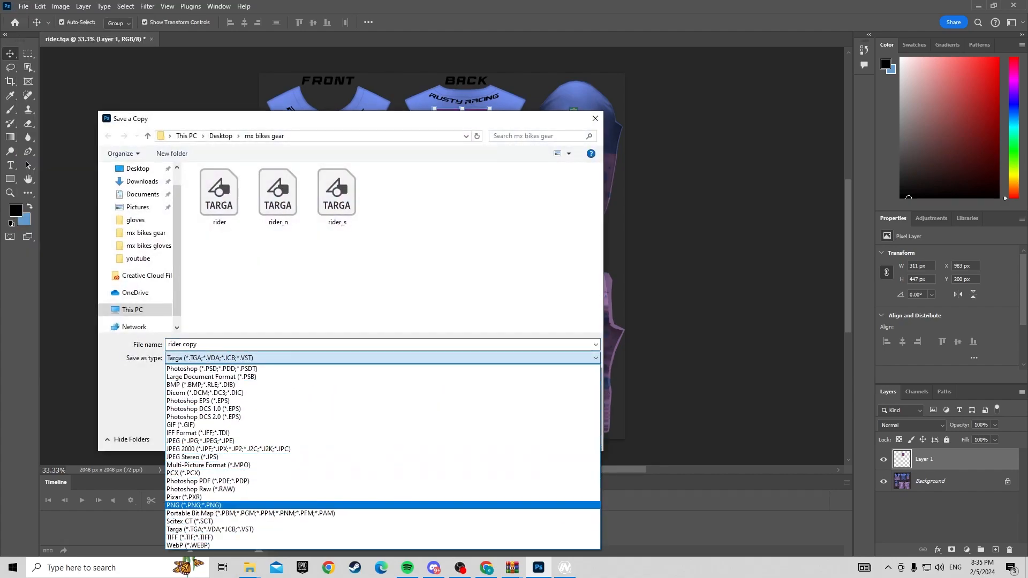
{"action": "key", "text": "Return"}
{"action": "key", "text": "shift+Tab"}
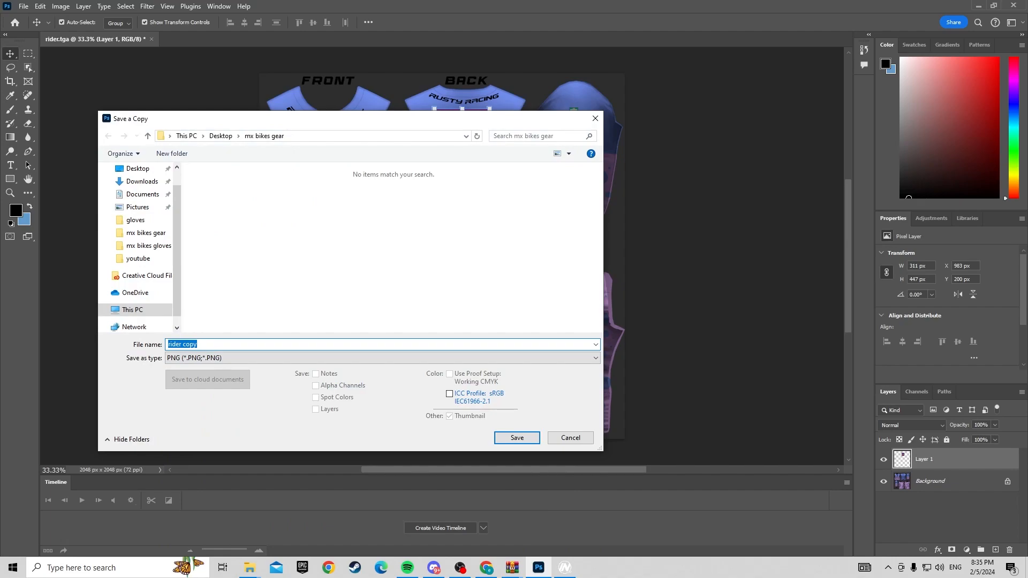
{"action": "type", "text": "kanyeeee"}
{"action": "key", "text": "Return"}
{"action": "left_click", "coordinate": [574, 169]}
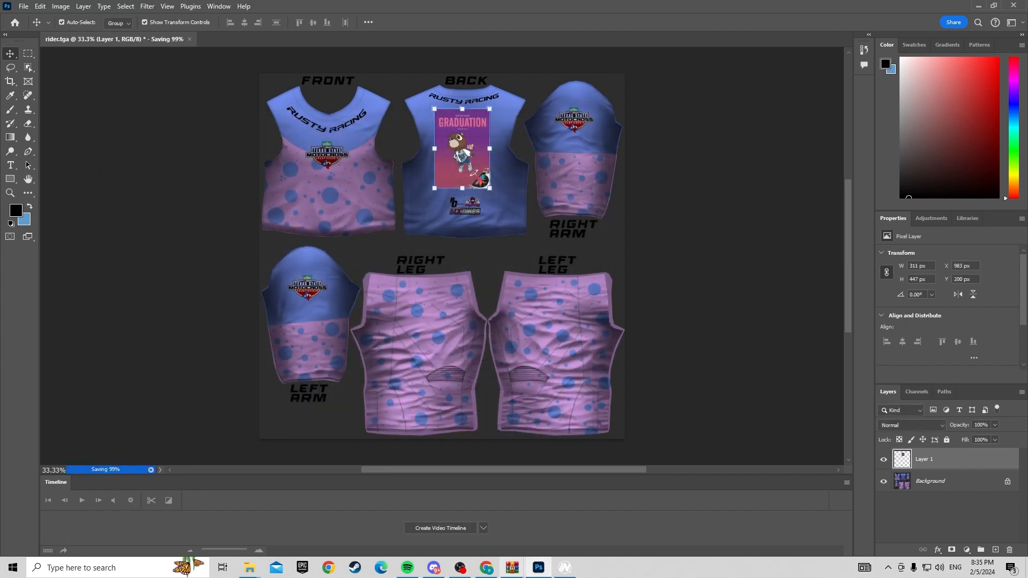
- Switch to the 3D Viewer and load kanyeeee.png as the rider material's diffuse texture to preview the gear
{"action": "left_click", "coordinate": [564, 568]}
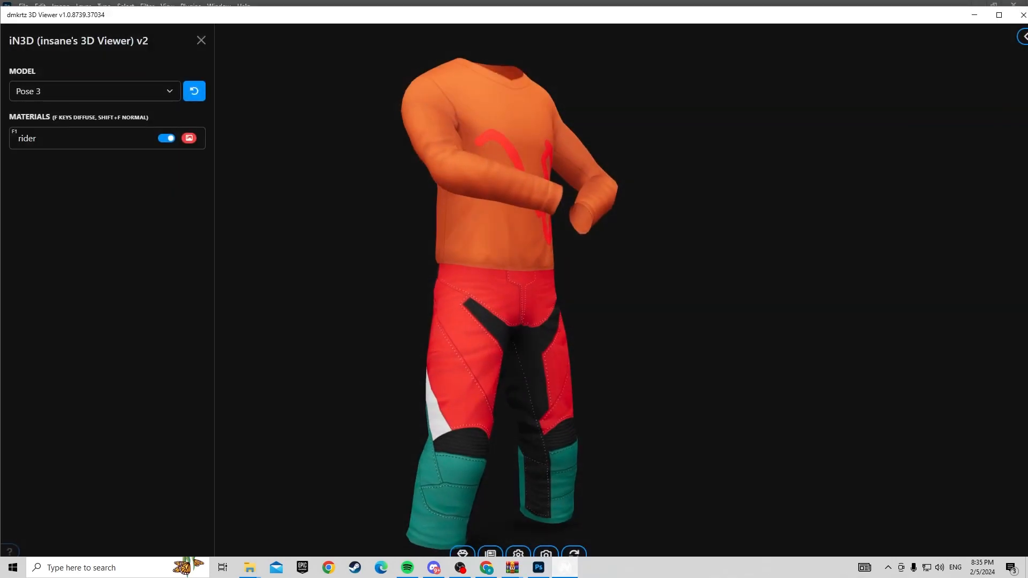
{"action": "left_click", "coordinate": [189, 139]}
{"action": "left_click", "coordinate": [801, 98]}
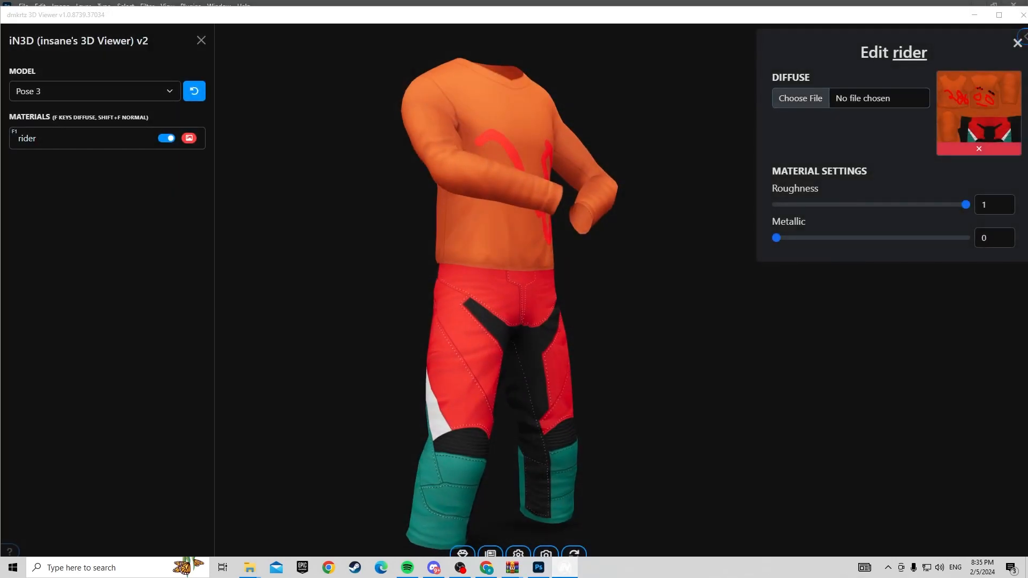
{"action": "double_click", "coordinate": [125, 87]}
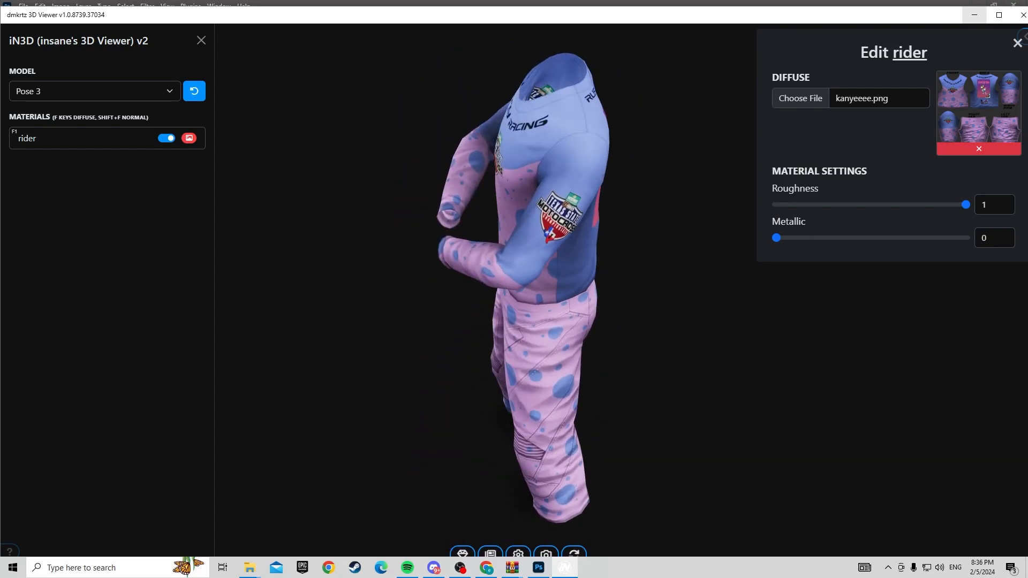
- Minimize the 3D Viewer to return to the edited rider texture in Photoshop
{"action": "left_click", "coordinate": [974, 14]}
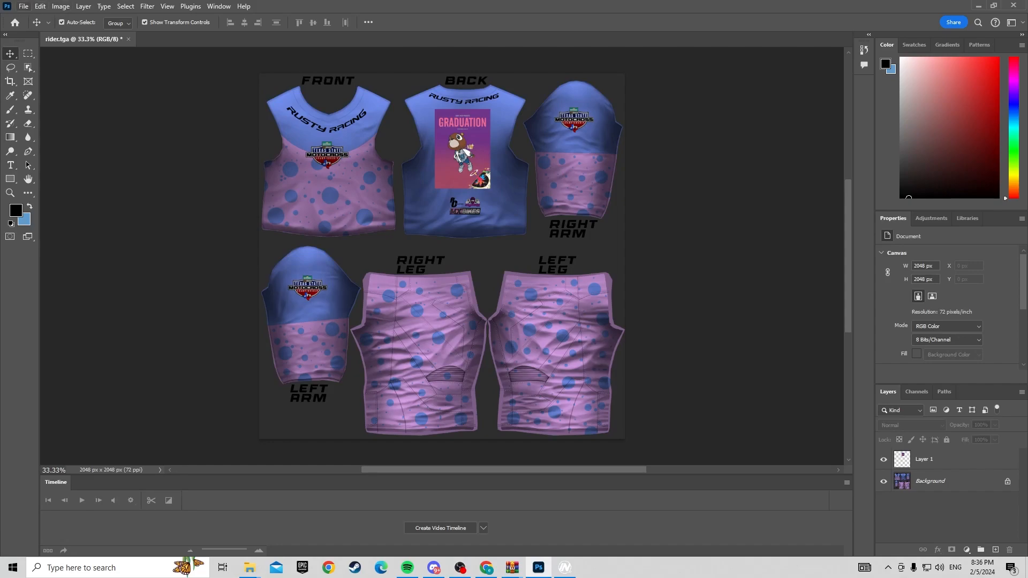
{"action": "left_click", "coordinate": [24, 6]}
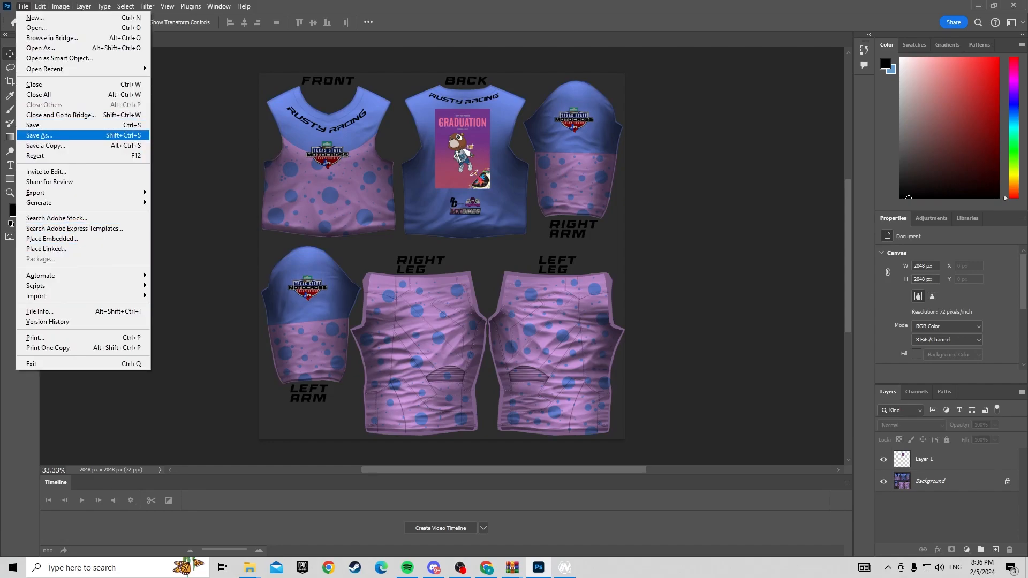
{"action": "key", "text": "Return"}
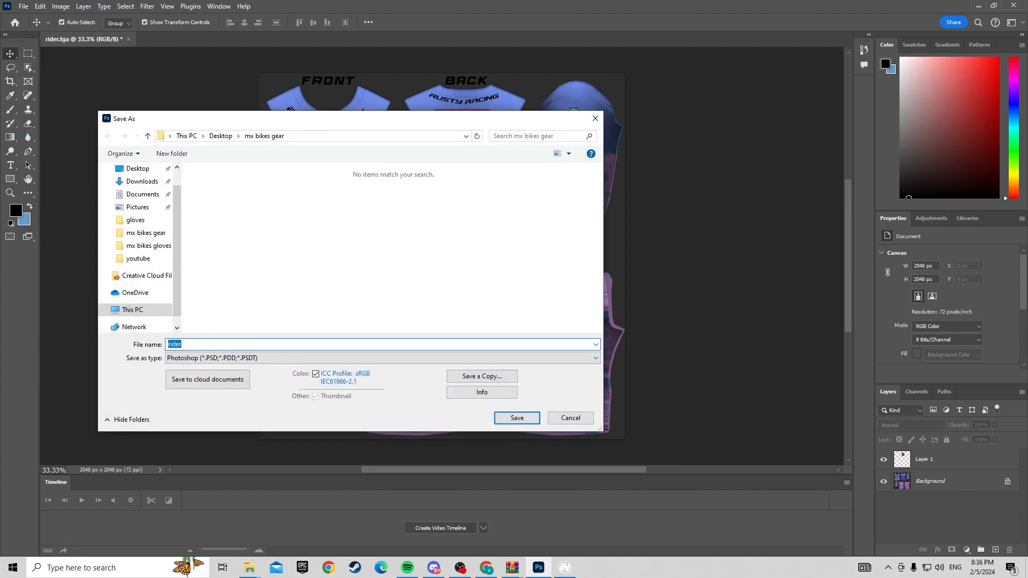
{"action": "left_click", "coordinate": [595, 118]}
- Save a copy of the edited texture as a Targa file named rider in mx bikes gear, replacing the existing file, at 24 bits/pixel
{"action": "key", "text": "alt+f"}
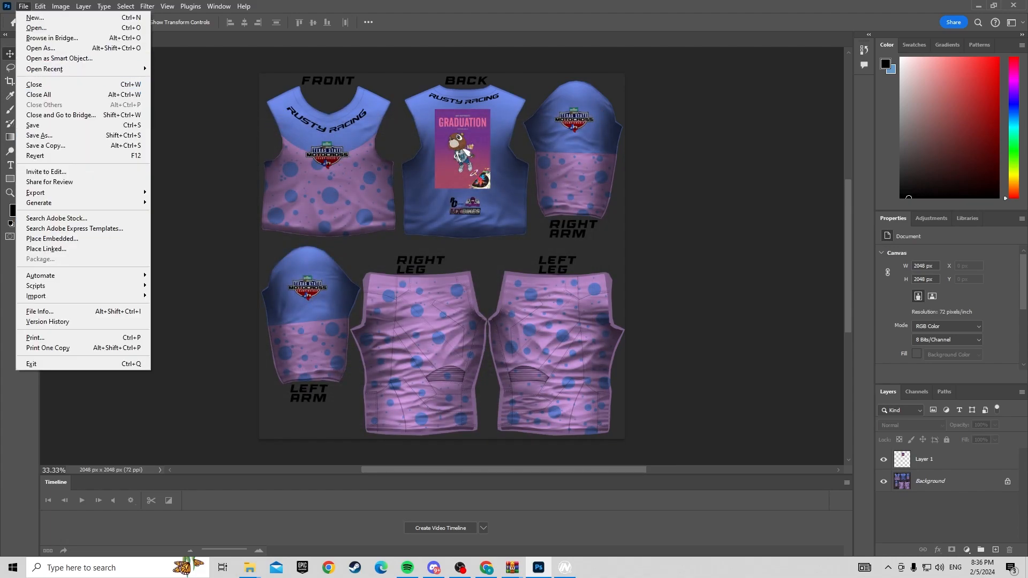
{"action": "key", "text": "Return"}
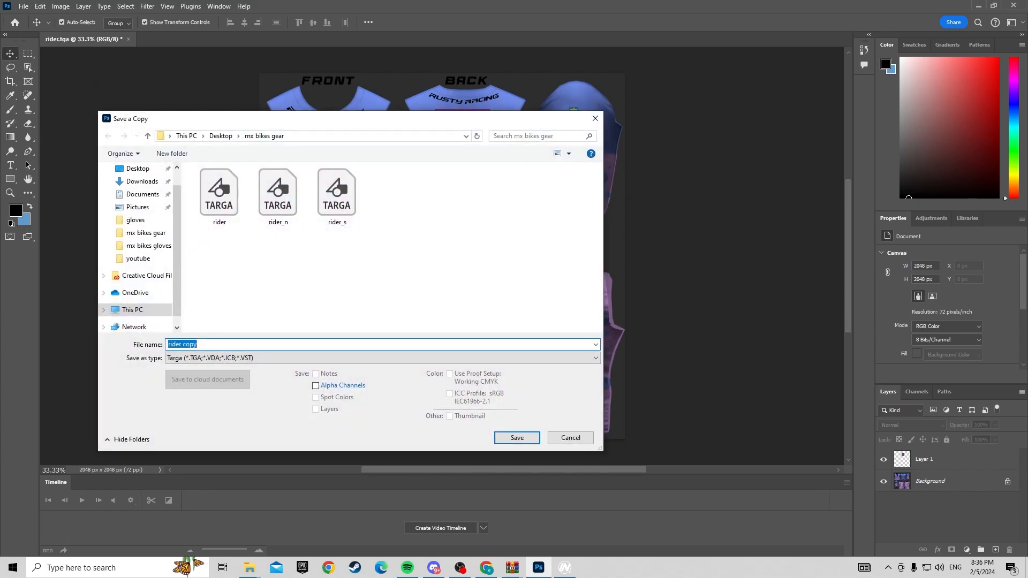
{"action": "key", "text": "End"}
{"action": "key", "text": "ctrl+shift+Left"}
{"action": "key", "text": "Return"}
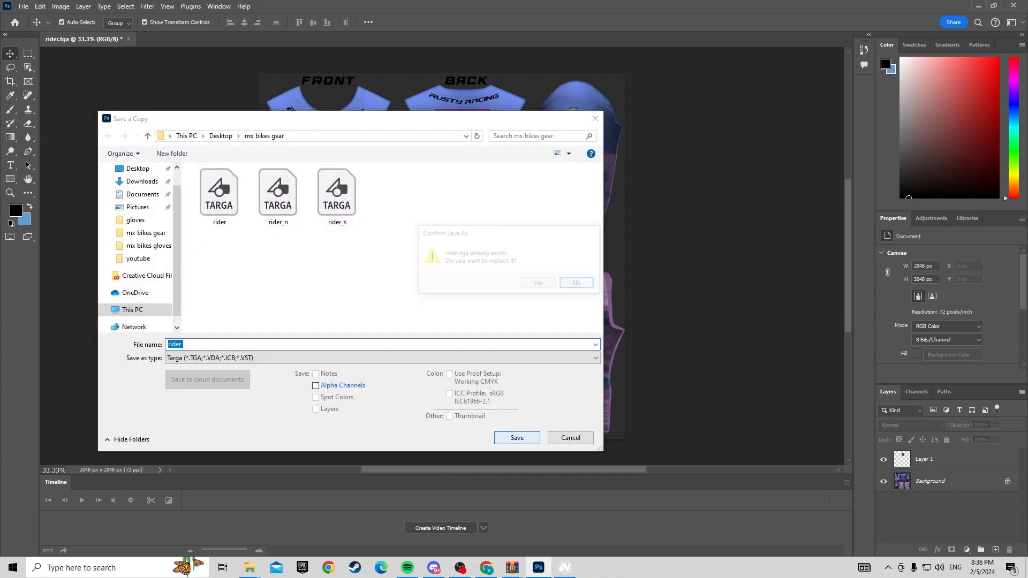
{"action": "key", "text": "Return"}
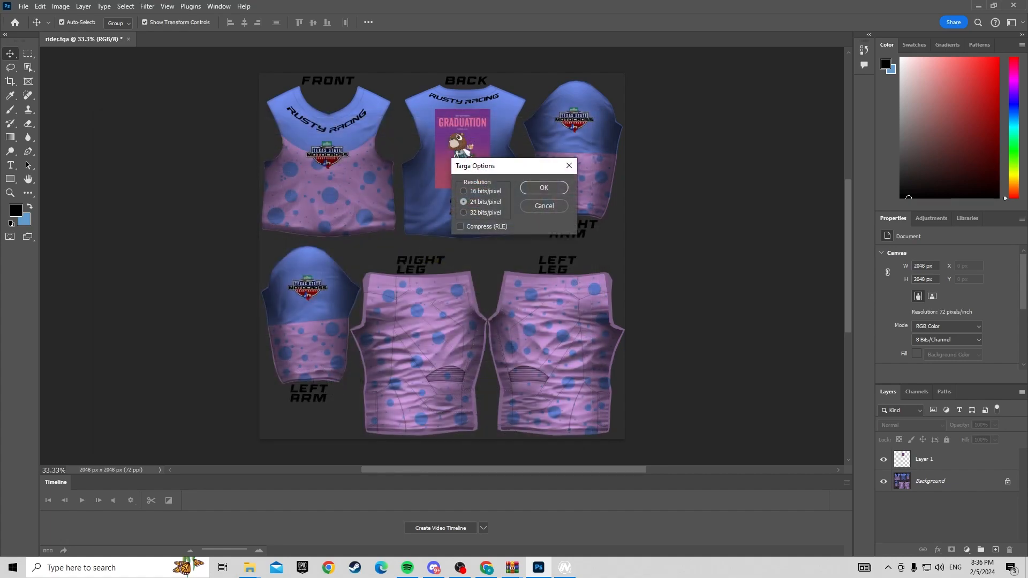
{"action": "key", "text": "Return"}
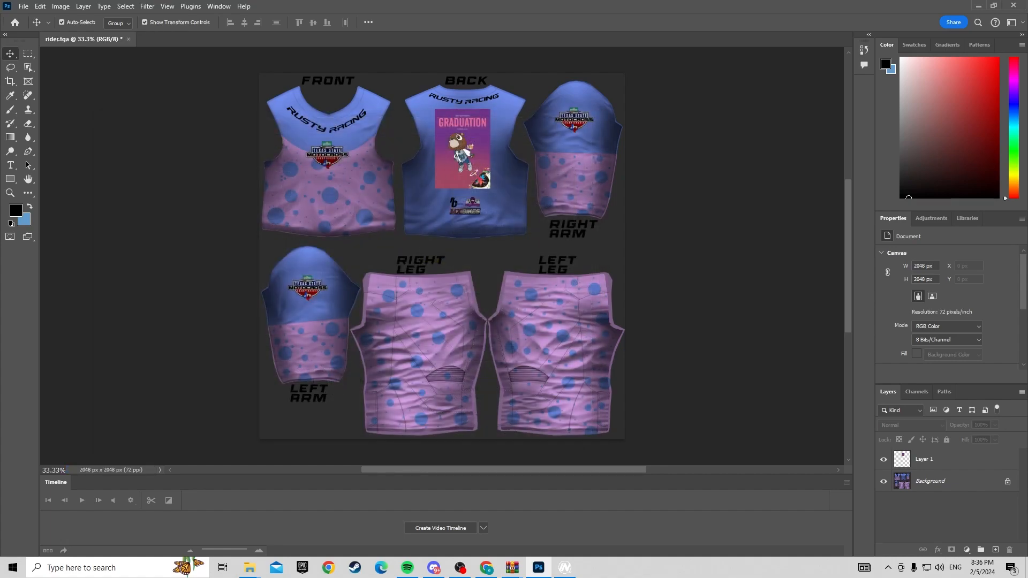
- Launch PaintEd from the desktop, read the mx bikes gear directory, and preview the rider, rider_n and rider_s textures
{"action": "key", "text": "super+d"}
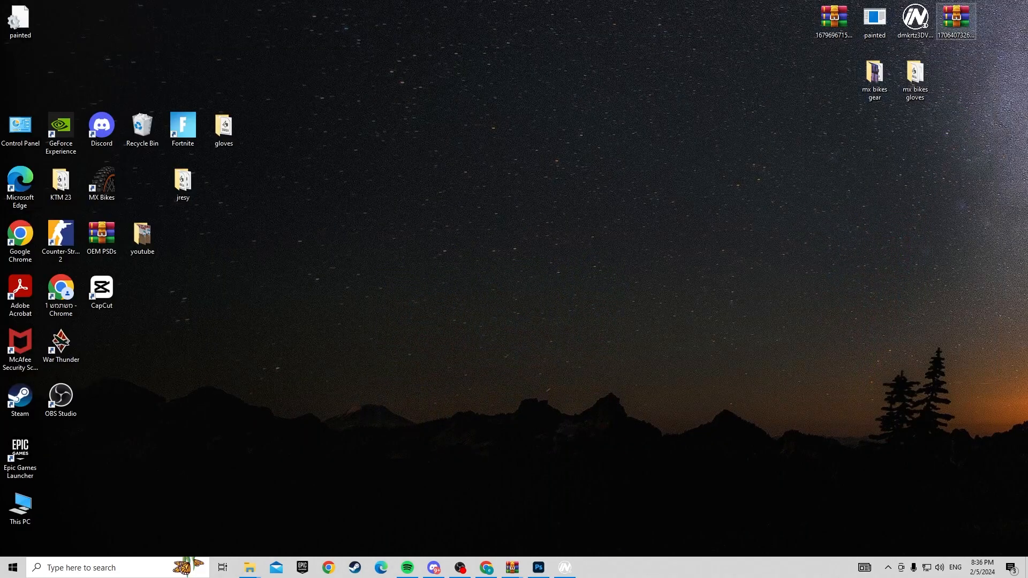
{"action": "double_click", "coordinate": [874, 21]}
{"action": "left_click", "coordinate": [77, 25]}
{"action": "left_click", "coordinate": [528, 353]}
{"action": "left_click", "coordinate": [15, 45]}
{"action": "left_click", "coordinate": [18, 52]}
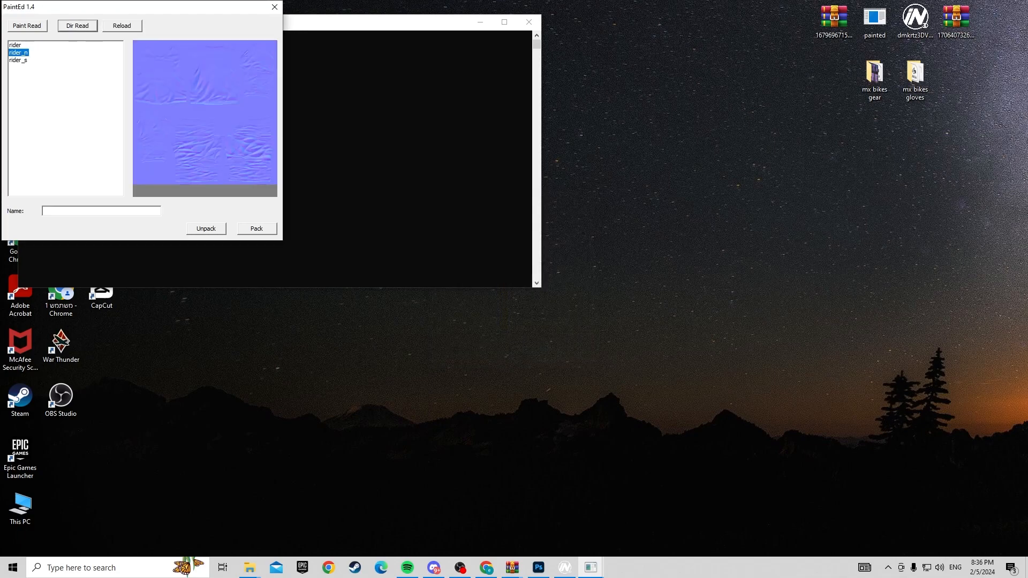
{"action": "left_click", "coordinate": [18, 60]}
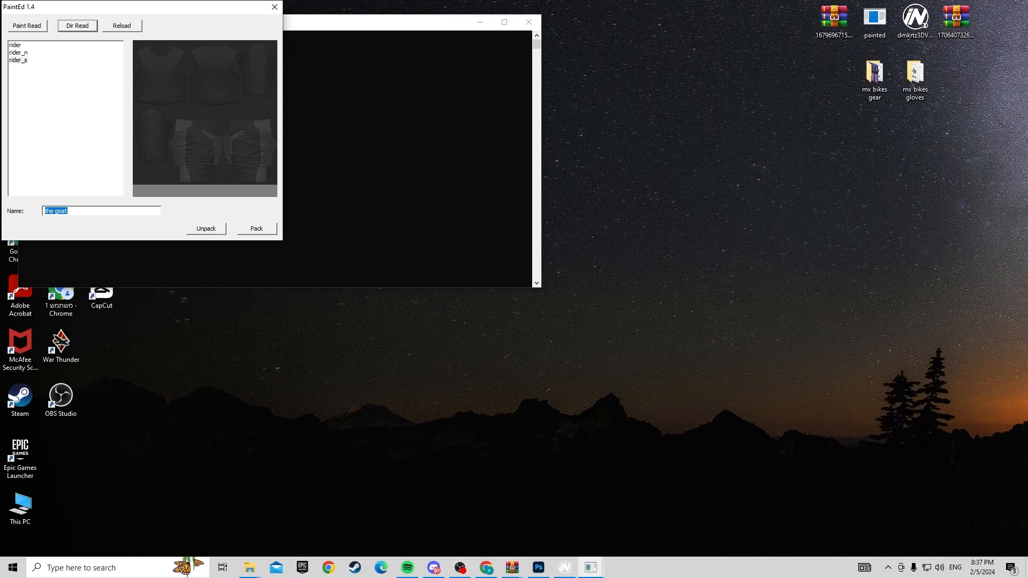
- Pack the textures under the name the goat, save the paint file as the goat in mx bikes gear, and close PaintEd
{"action": "left_click", "coordinate": [256, 229]}
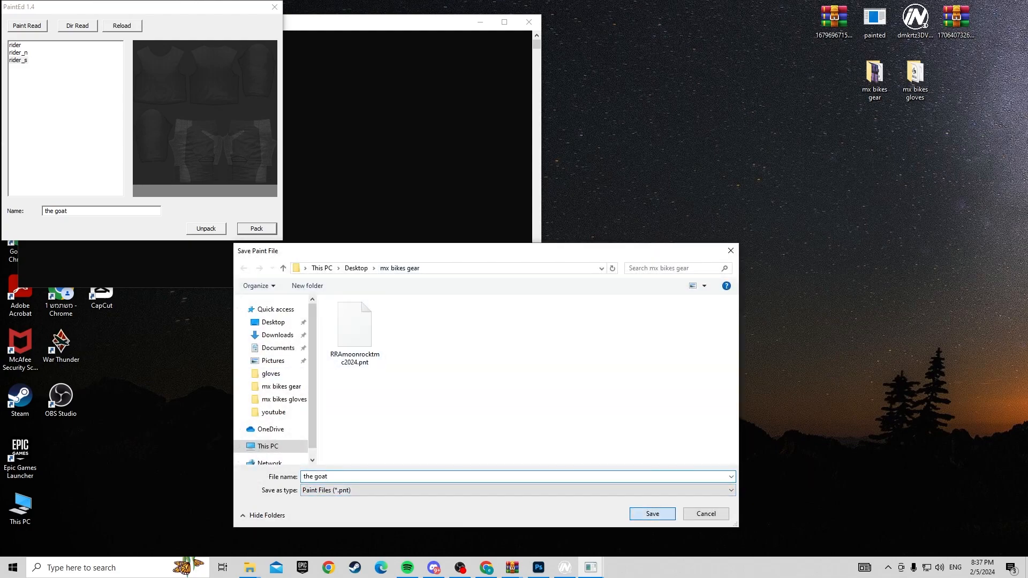
{"action": "left_click", "coordinate": [652, 513]}
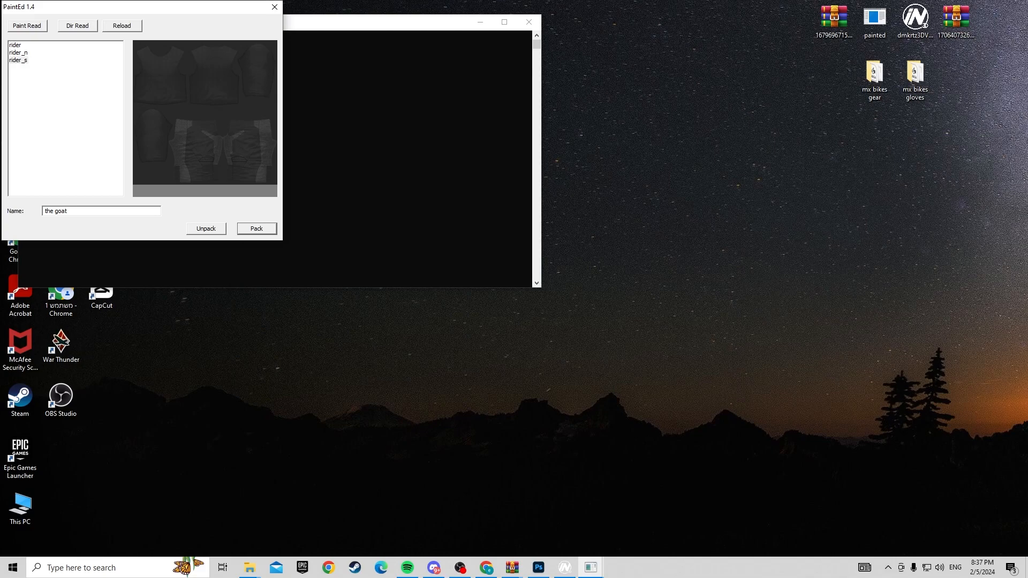
{"action": "left_click", "coordinate": [274, 7]}
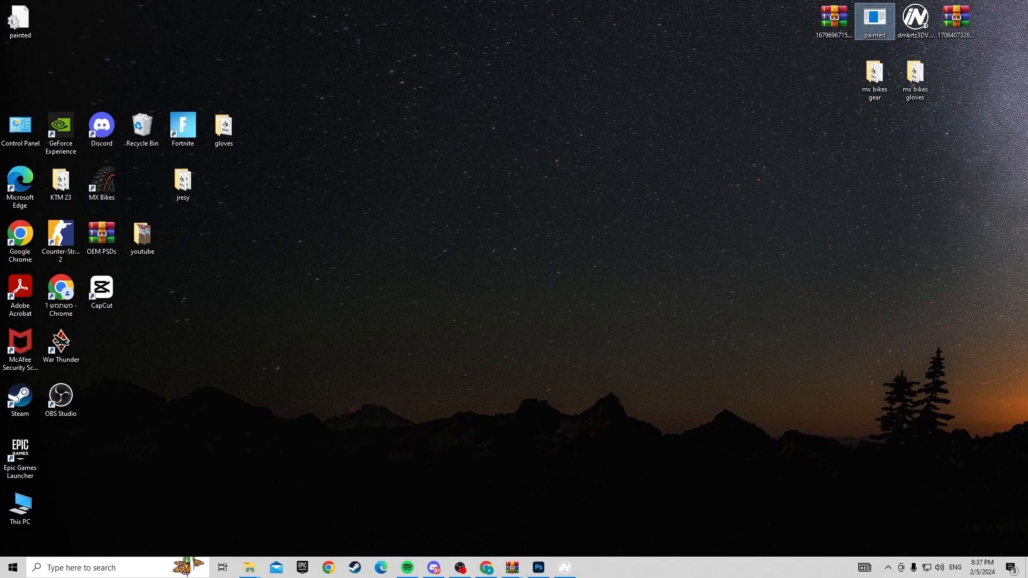
- Move the goat.pnt from the mx bikes gear folder onto the desktop
{"action": "double_click", "coordinate": [915, 79]}
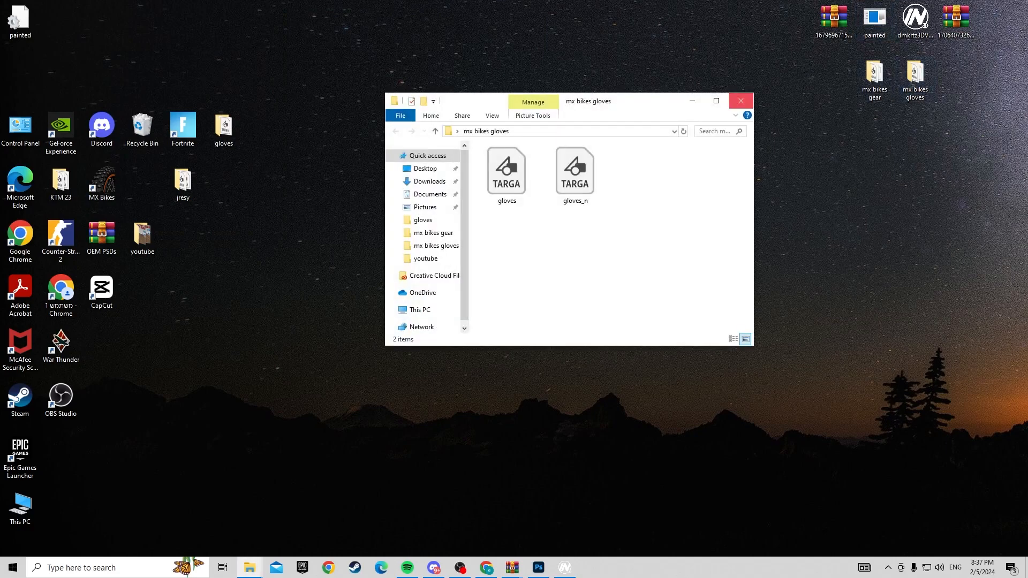
{"action": "left_click", "coordinate": [740, 101]}
{"action": "left_click", "coordinate": [874, 80]}
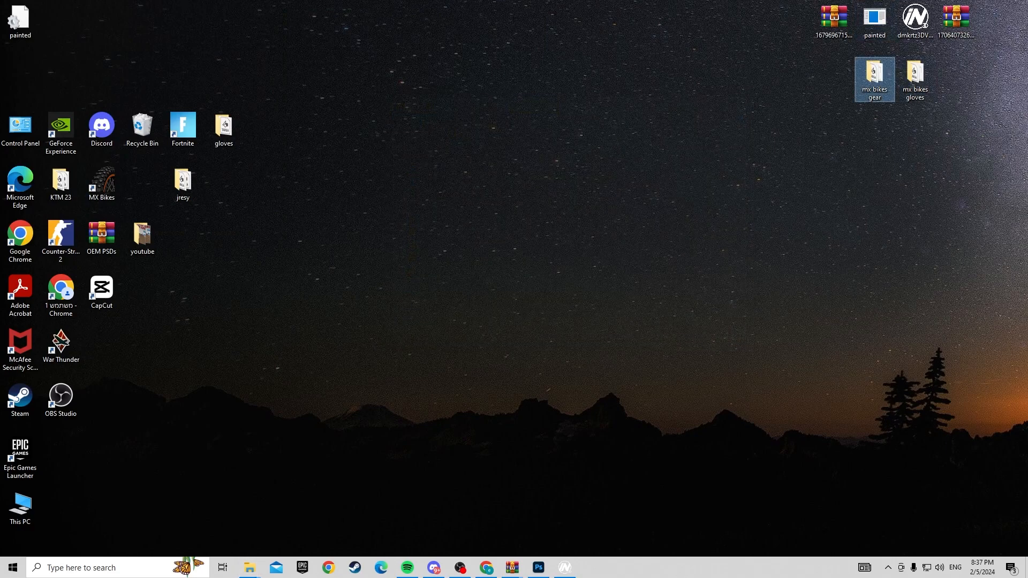
{"action": "double_click", "coordinate": [874, 79]}
{"action": "right_click", "coordinate": [485, 228]}
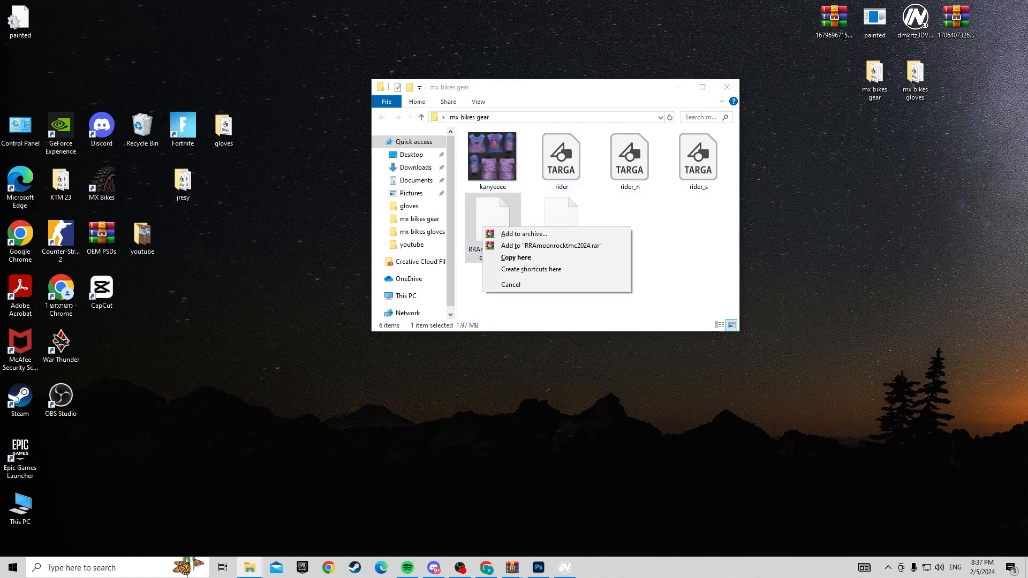
{"action": "left_click", "coordinate": [561, 214]}
{"action": "left_click_drag", "start_coordinate": [562, 214], "coordinate": [830, 235]}
{"action": "left_click", "coordinate": [678, 86]}
{"action": "left_click", "coordinate": [679, 214]}
- Move the goat.pnt from the desktop into the PiBoSo folder path MX Bikes\mods\rider\riders\default_mx\paints
{"action": "left_click", "coordinate": [161, 567]}
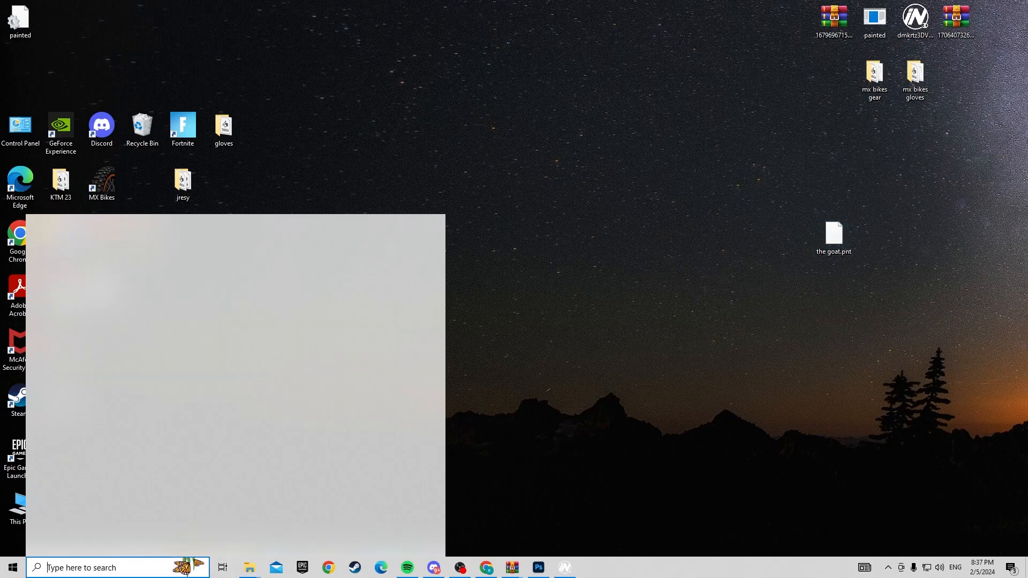
{"action": "left_click", "coordinate": [121, 444]}
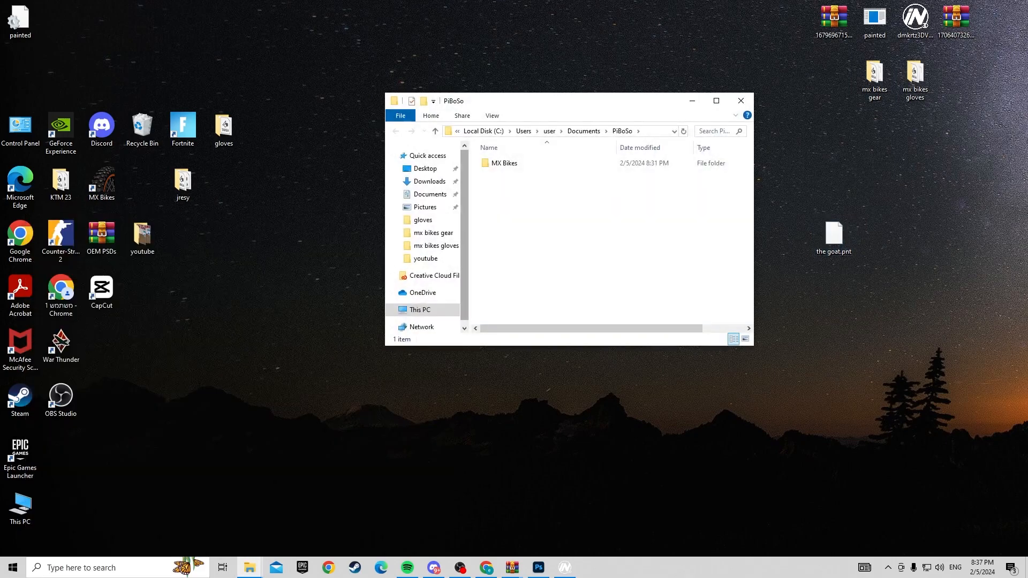
{"action": "double_click", "coordinate": [500, 197]}
{"action": "double_click", "coordinate": [501, 185]}
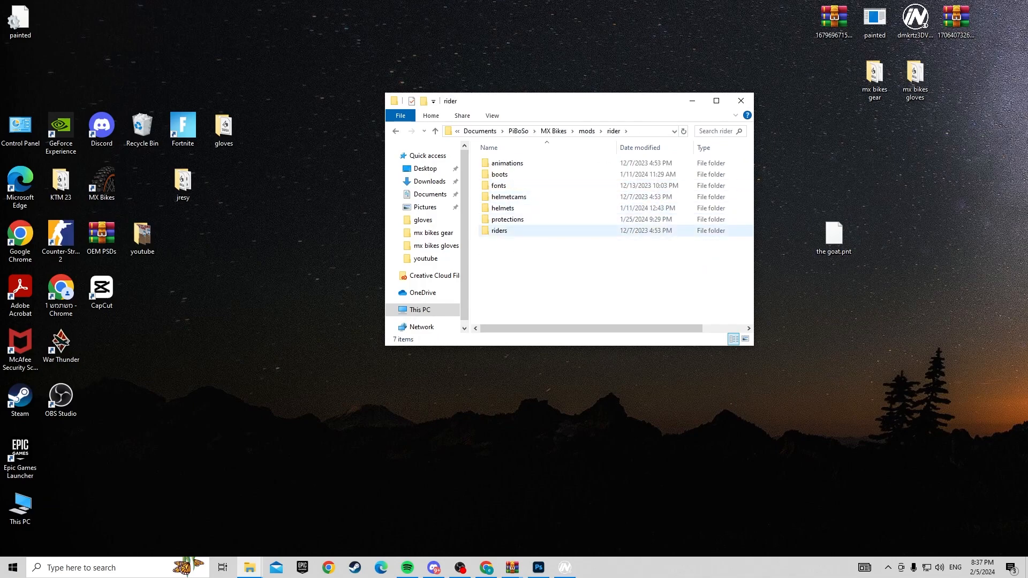
{"action": "double_click", "coordinate": [500, 230]}
{"action": "double_click", "coordinate": [500, 162]}
{"action": "double_click", "coordinate": [500, 174]}
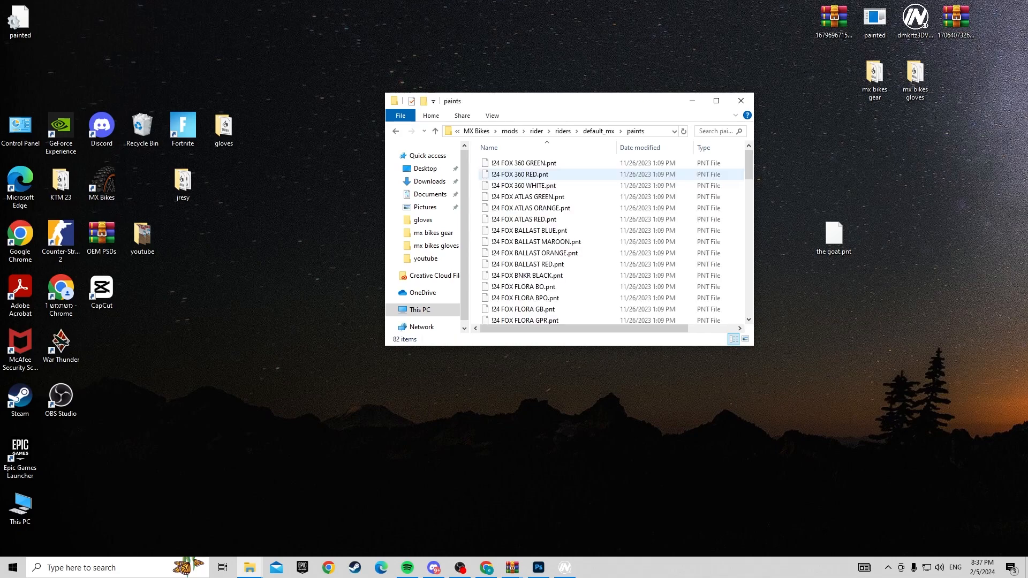
{"action": "scroll", "coordinate": [610, 241], "scroll_direction": "down", "scroll_amount": 3}
{"action": "left_click_drag", "start_coordinate": [833, 235], "coordinate": [641, 265]}
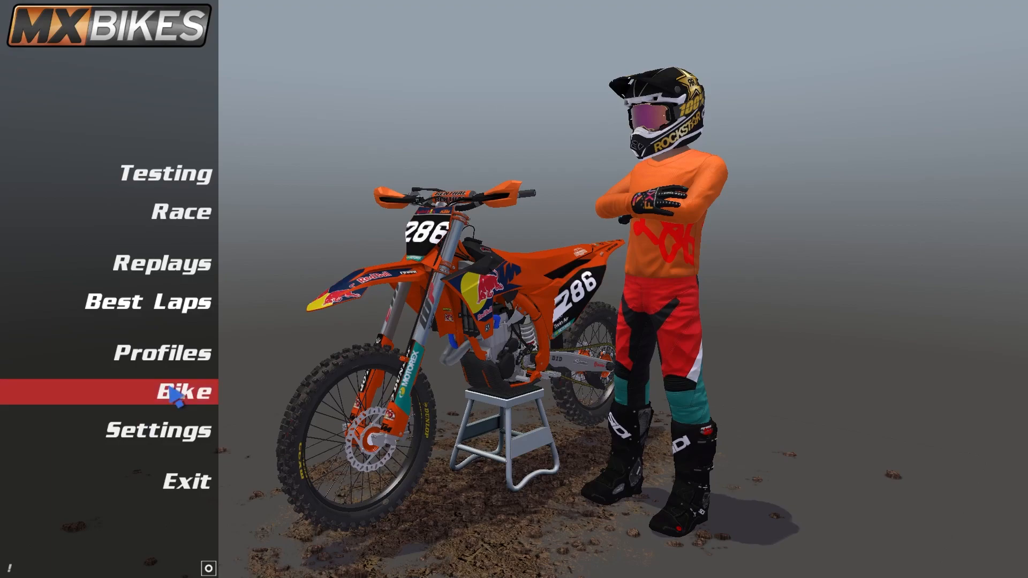
- In the MX Bikes game's bike selection, set the rider gear to the goat and rotate the rider to inspect it
{"action": "left_click", "coordinate": [179, 393]}
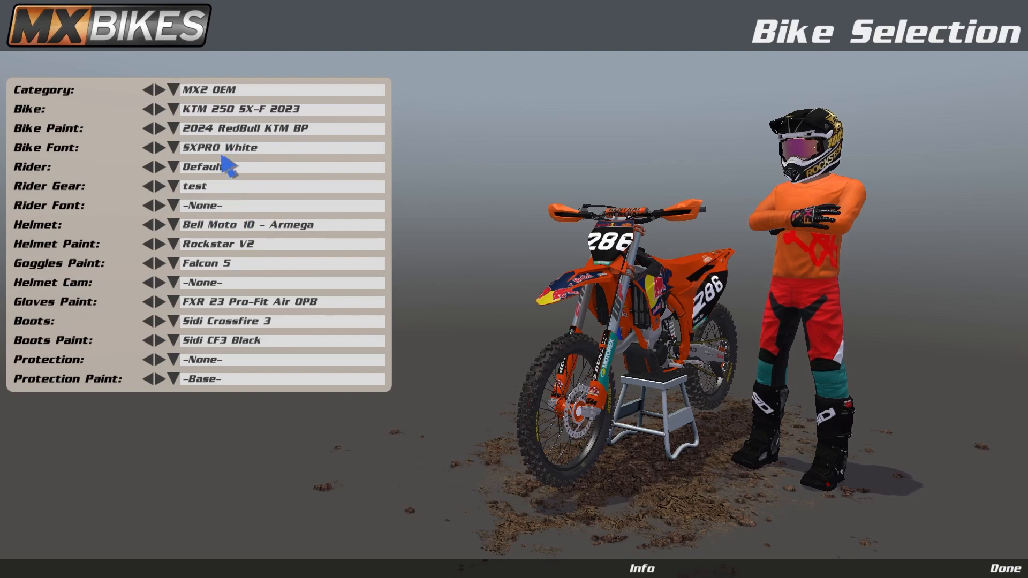
{"action": "left_click", "coordinate": [222, 190]}
{"action": "scroll", "coordinate": [225, 225], "scroll_direction": "up", "scroll_amount": 3}
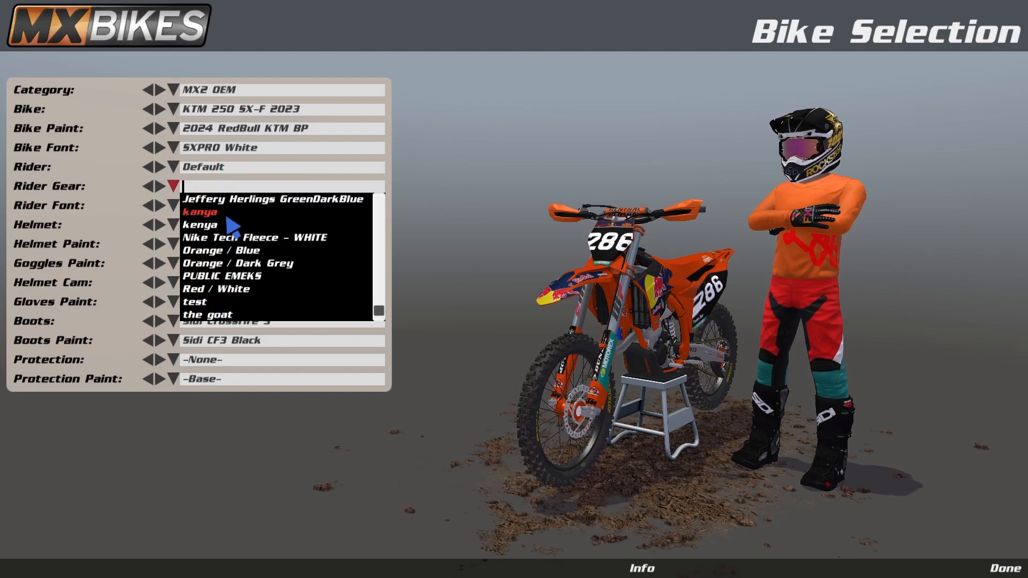
{"action": "scroll", "coordinate": [236, 230], "scroll_direction": "up", "scroll_amount": 5}
{"action": "scroll", "coordinate": [234, 231], "scroll_direction": "down", "scroll_amount": 8}
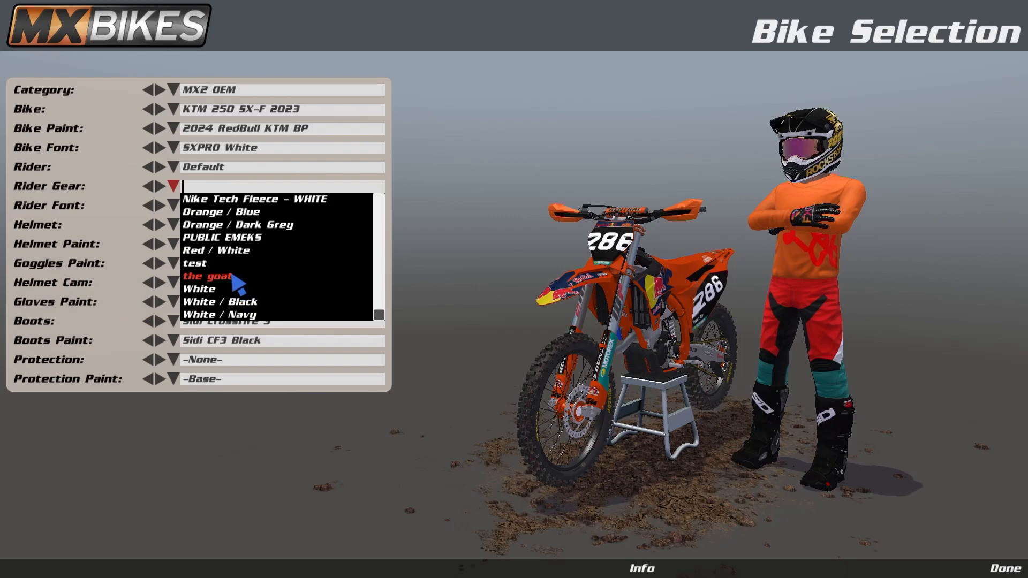
{"action": "left_click", "coordinate": [236, 280]}
{"action": "left_click_drag", "start_coordinate": [408, 281], "coordinate": [693, 215]}
{"action": "left_click_drag", "start_coordinate": [695, 366], "coordinate": [1004, 237]}
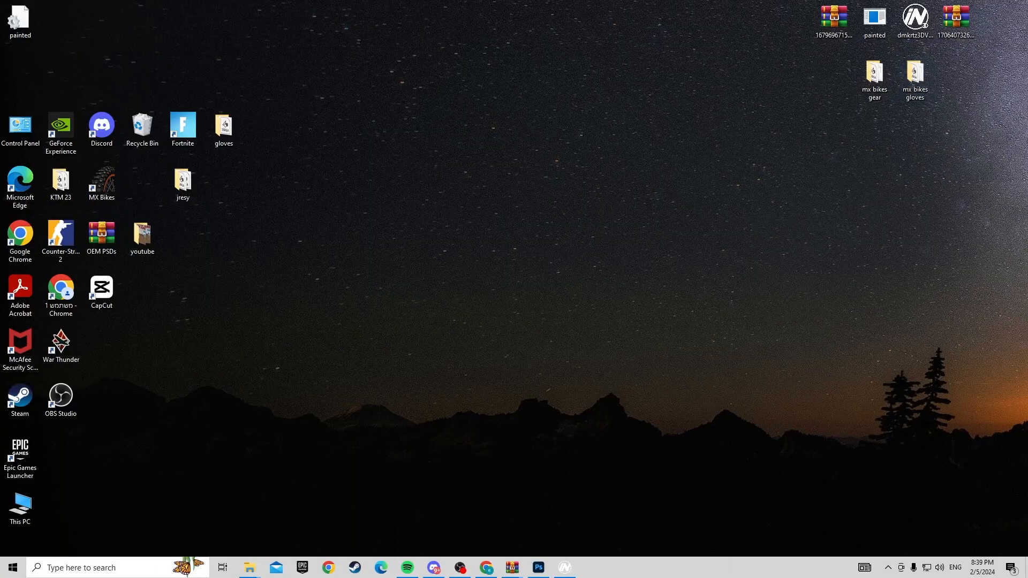
- Open the gloves texture from the mx bikes gloves folder in Photoshop
{"action": "double_click", "coordinate": [915, 79]}
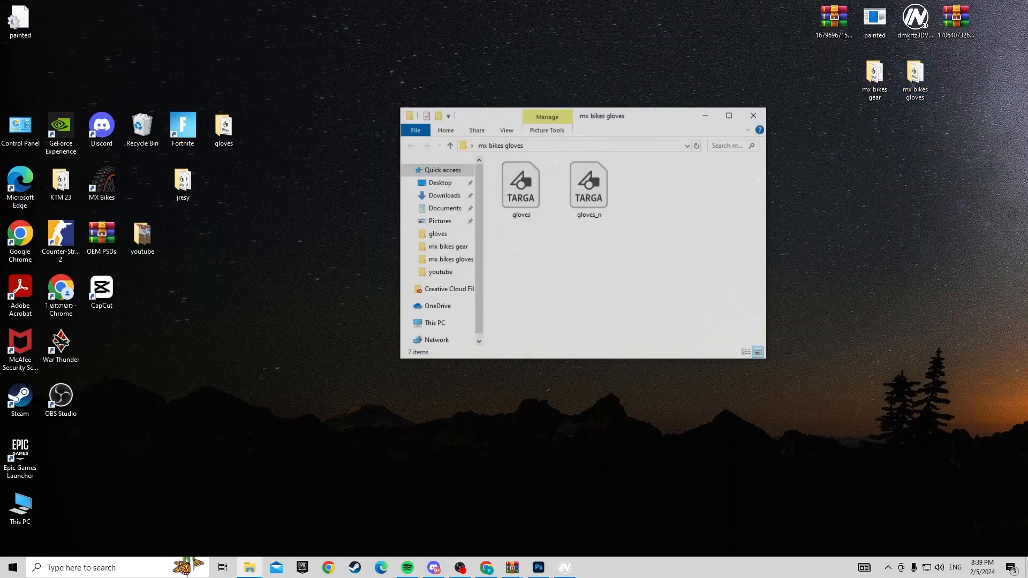
{"action": "left_click", "coordinate": [521, 187]}
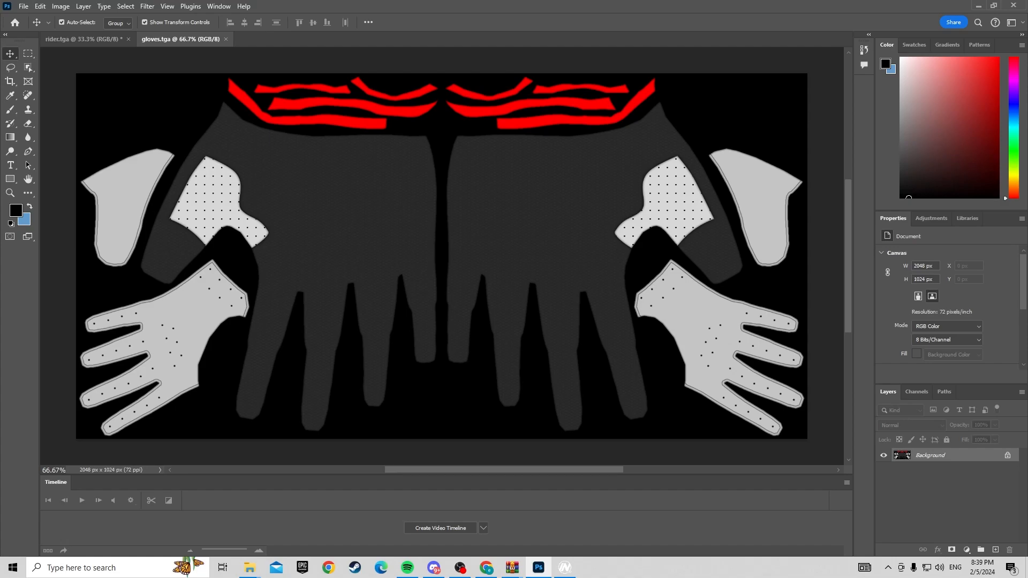
{"action": "mouse_move", "coordinate": [538, 568]}
- Apply the Graduation cover's transform on the glove and save a PNG copy in mx bikes gloves with the large file size option
{"action": "left_click", "coordinate": [24, 6]}
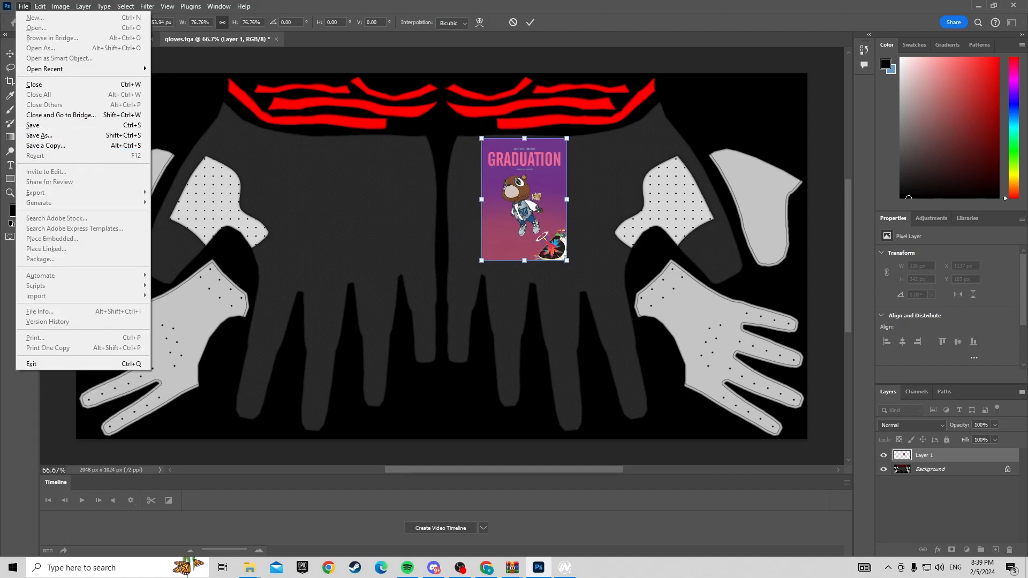
{"action": "left_click", "coordinate": [45, 146]}
{"action": "left_click", "coordinate": [469, 211]}
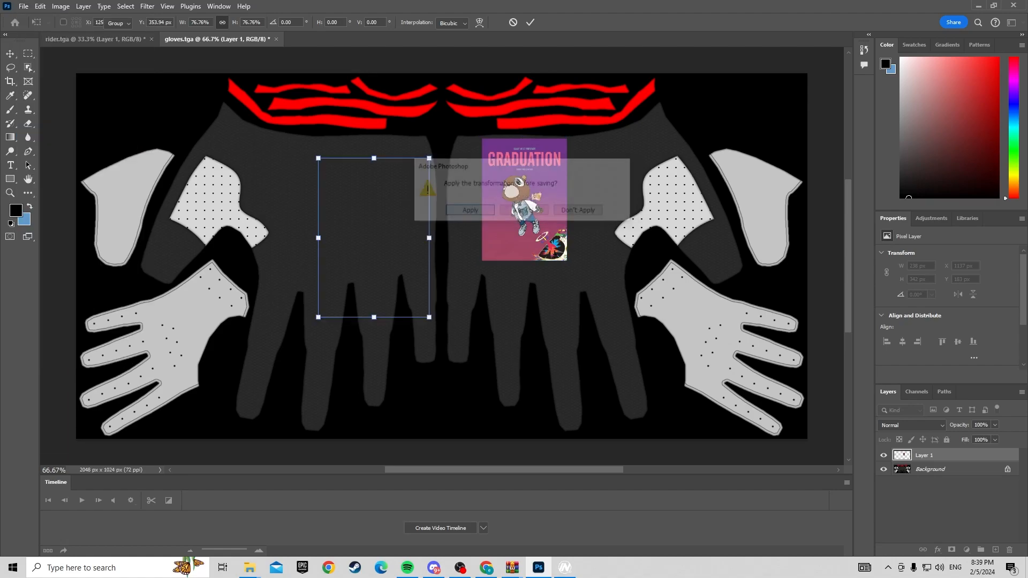
{"action": "left_click", "coordinate": [214, 358]}
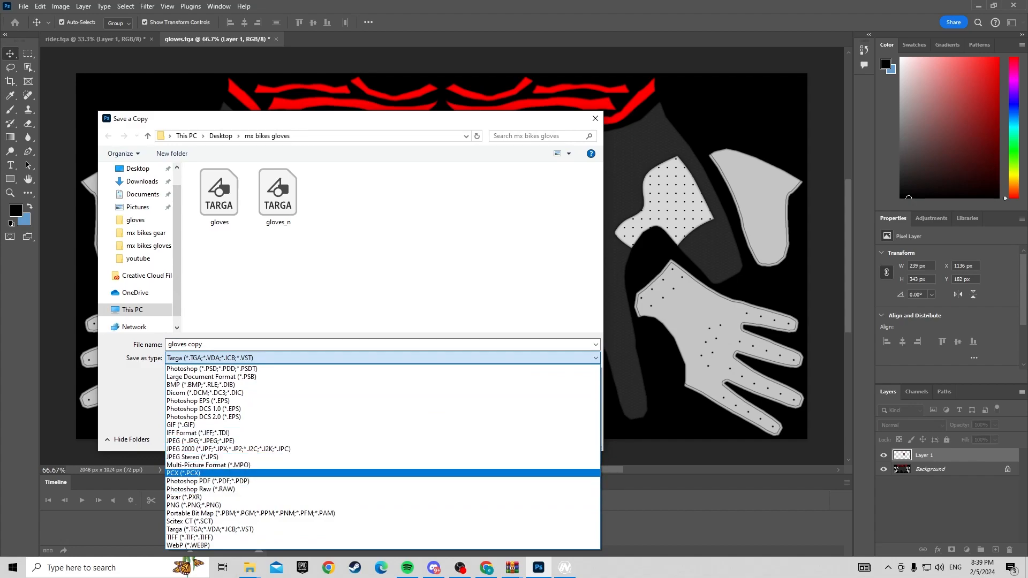
{"action": "left_click", "coordinate": [193, 505]}
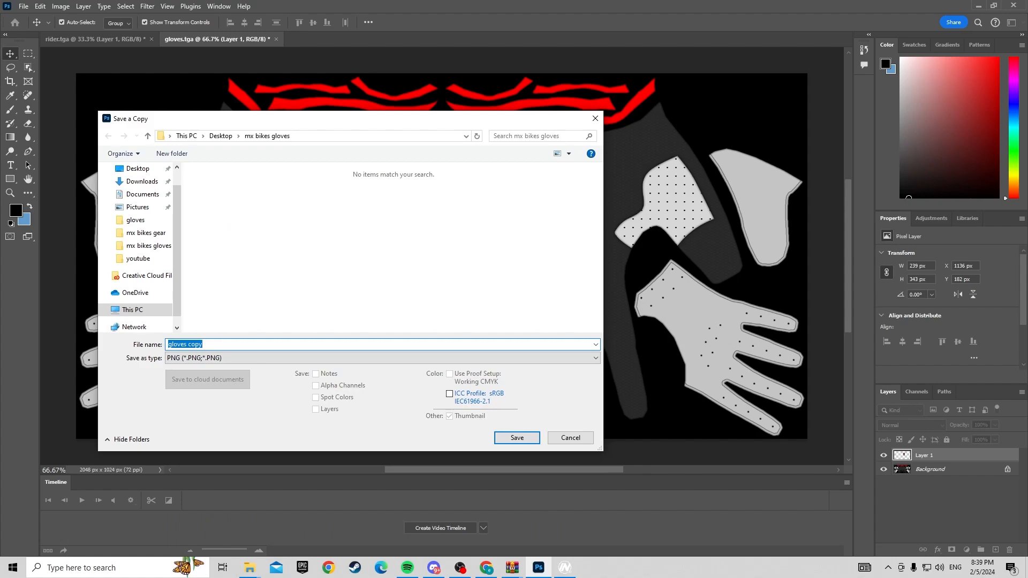
{"action": "type", "text": "g"}
{"action": "key", "text": "BackSpace"}
{"action": "left_click", "coordinate": [517, 437]}
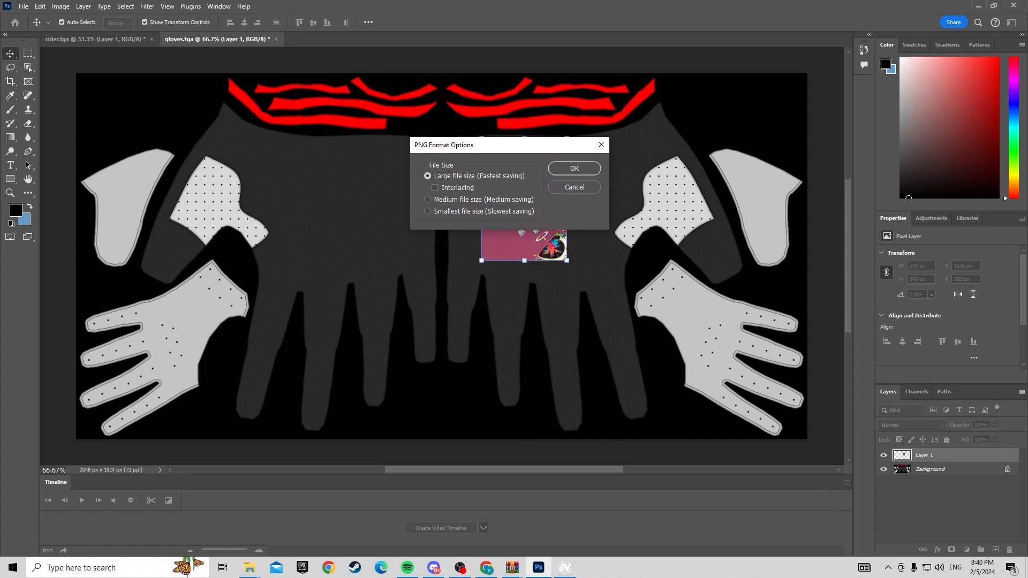
{"action": "left_click", "coordinate": [574, 168]}
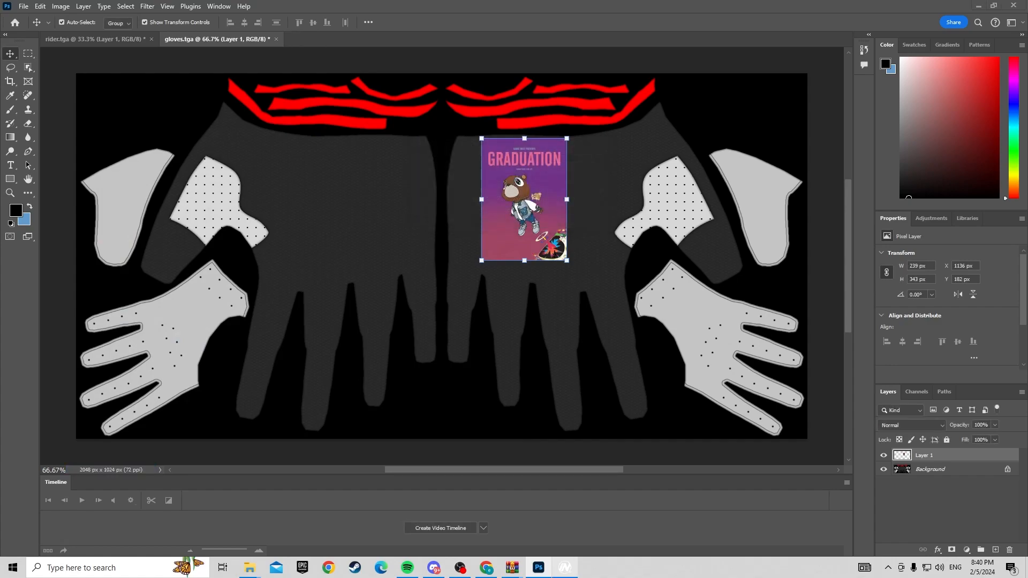
- Switch to the dmkrtz 3D Viewer and load the "! 2023 Gloves Model"
{"action": "left_click", "coordinate": [565, 567]}
{"action": "left_click", "coordinate": [91, 91]}
{"action": "scroll", "coordinate": [91, 168], "scroll_direction": "up", "scroll_amount": 6}
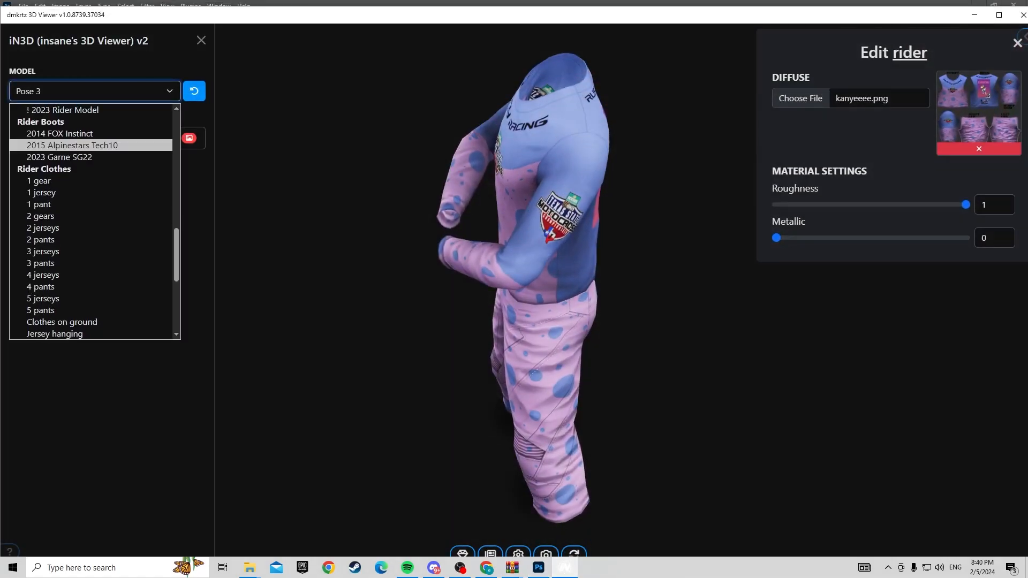
{"action": "left_click", "coordinate": [65, 169]}
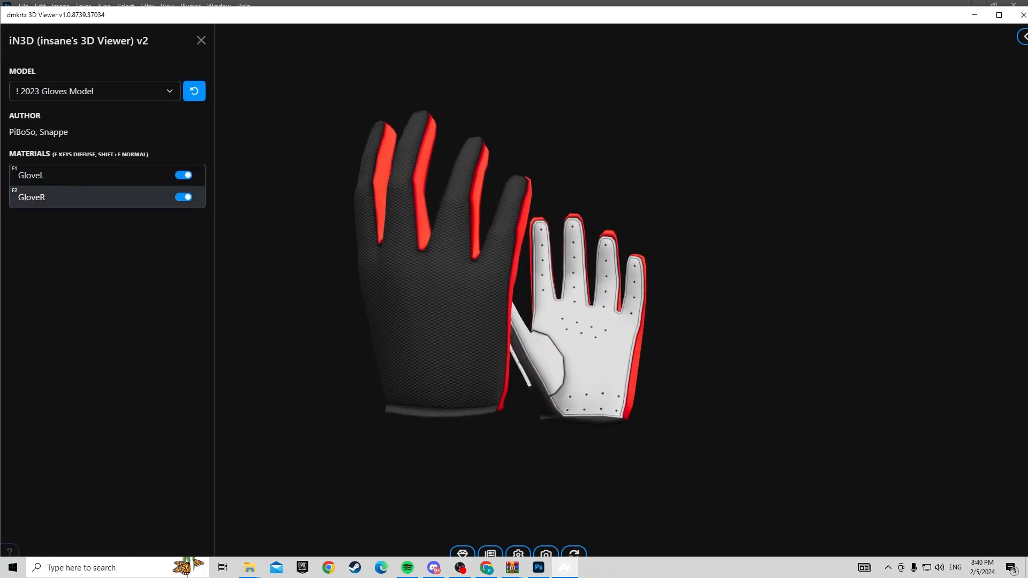
- Apply the goaty.png from the desktop's mx bikes gloves folder as the diffuse texture of the GloveR material
{"action": "left_click", "coordinate": [81, 197]}
{"action": "left_click", "coordinate": [800, 98]}
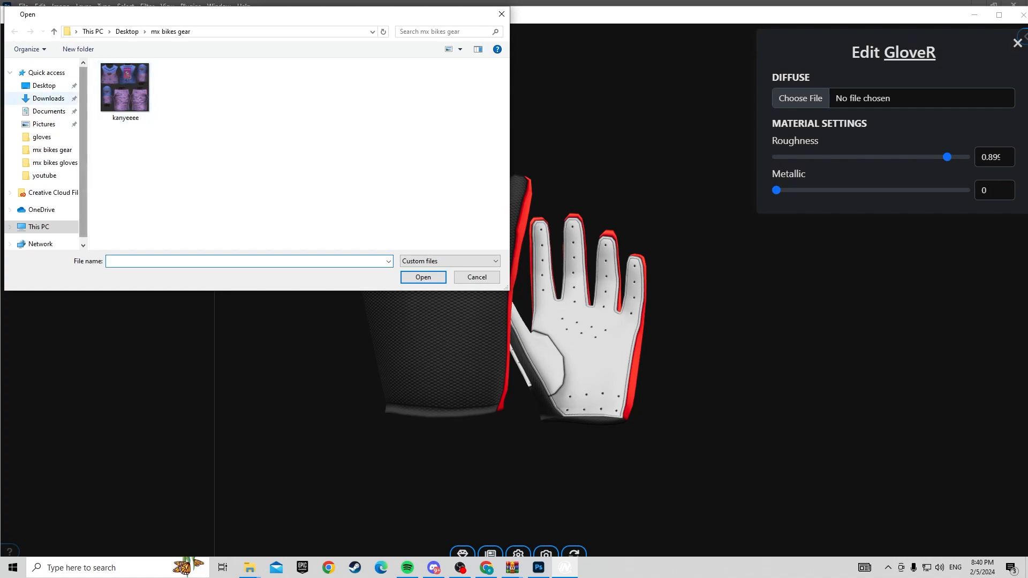
{"action": "left_click", "coordinate": [44, 85]}
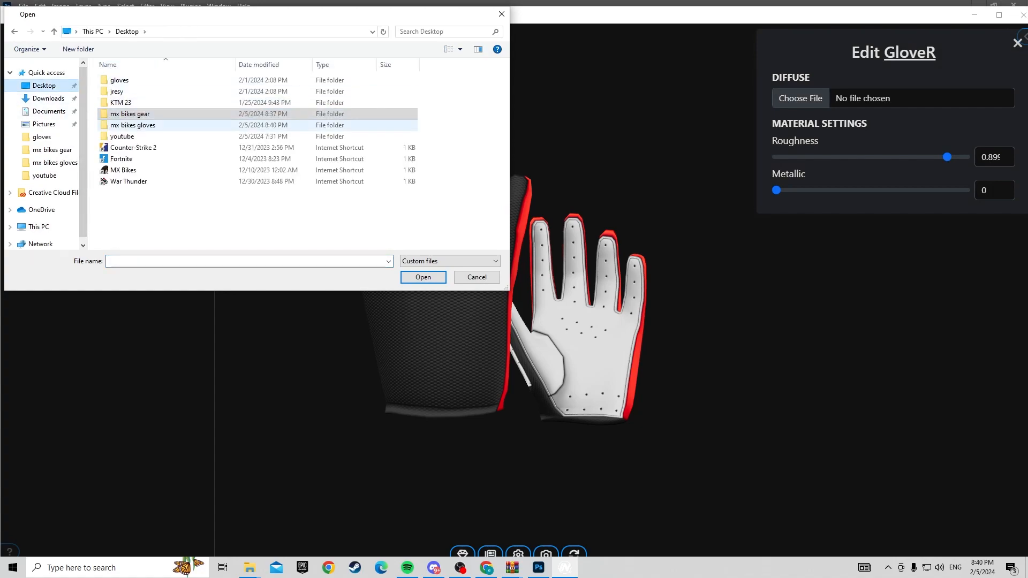
{"action": "double_click", "coordinate": [133, 125]}
{"action": "double_click", "coordinate": [126, 107]}
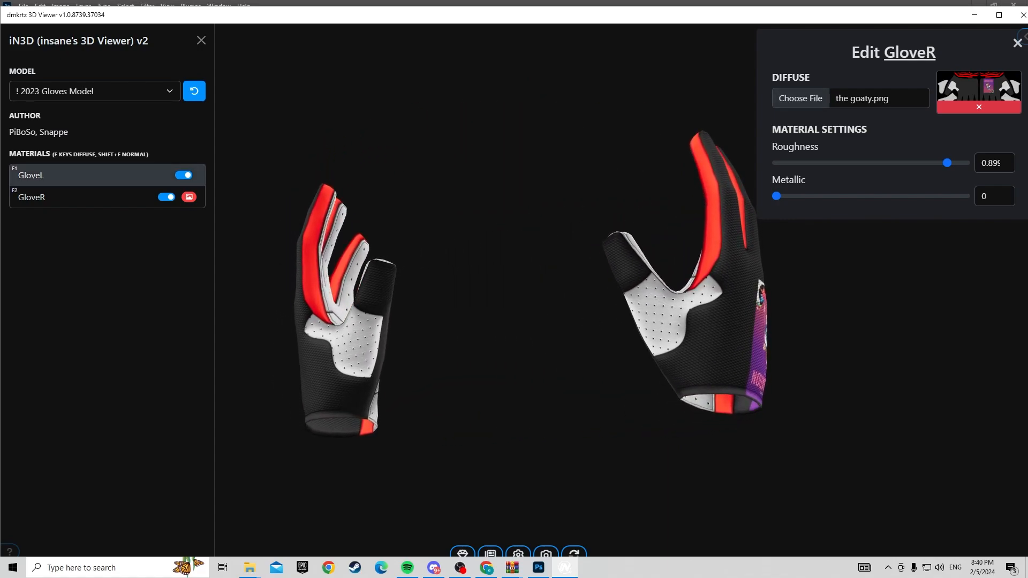
- Apply the goaty.png as the diffuse texture of the GloveL material and rotate the gloves to inspect them
{"action": "key", "text": "F1"}
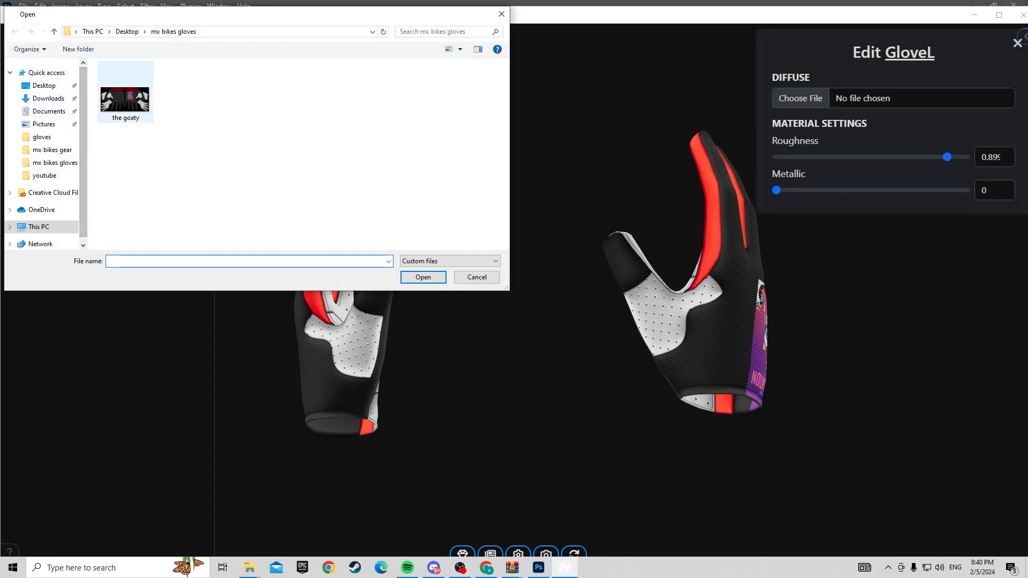
{"action": "double_click", "coordinate": [126, 103]}
{"action": "left_click_drag", "start_coordinate": [129, 133], "coordinate": [300, 161]}
{"action": "left_click_drag", "start_coordinate": [482, 300], "coordinate": [332, 274]}
{"action": "key", "text": "F1"}
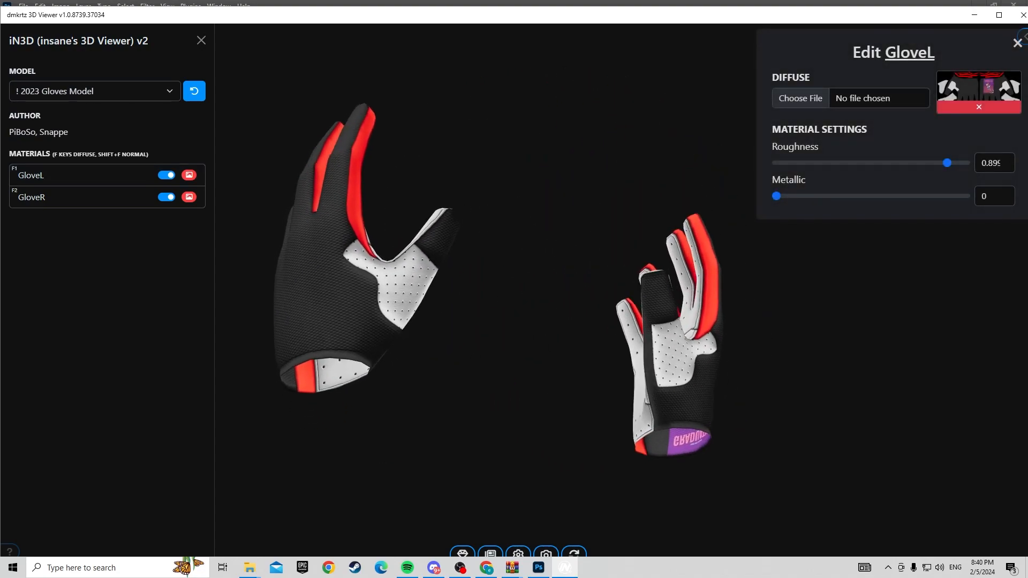
- Return to Photoshop and save a Targa copy over gloves.tga in mx bikes gloves at 24 bits/pixel
{"action": "key", "text": "alt+Tab"}
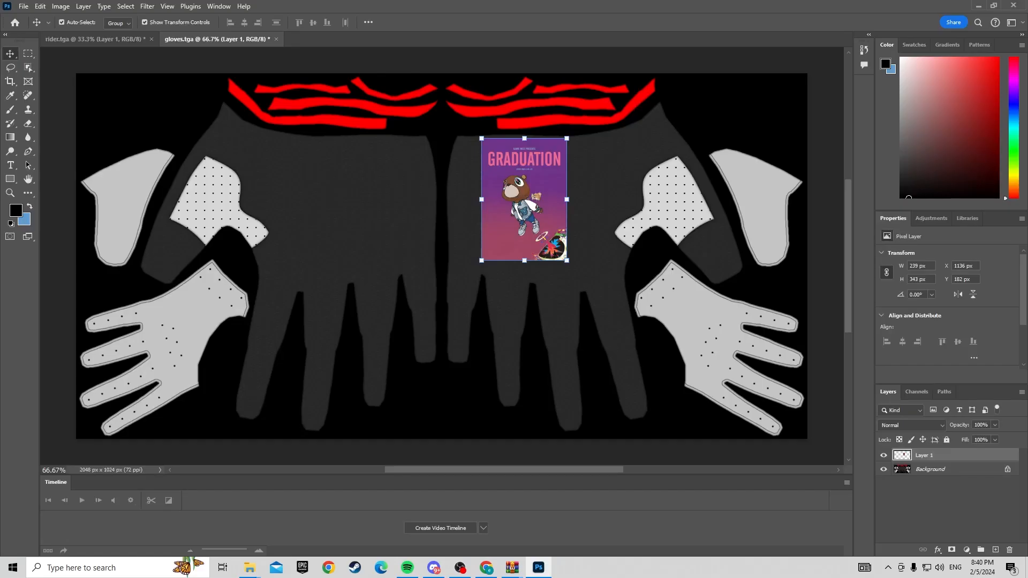
{"action": "left_click", "coordinate": [24, 6]}
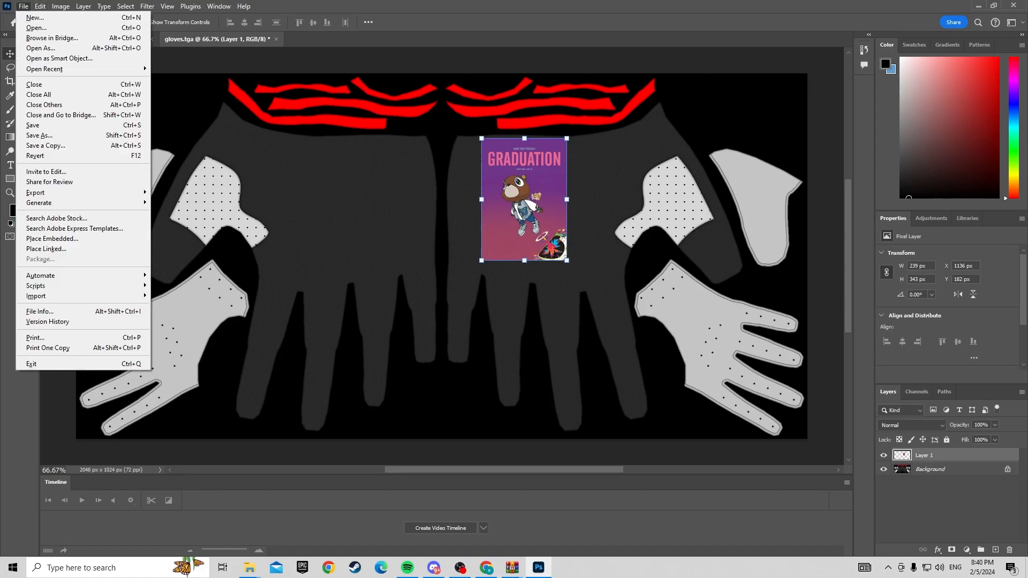
{"action": "left_click", "coordinate": [45, 145]}
{"action": "key", "text": "End"}
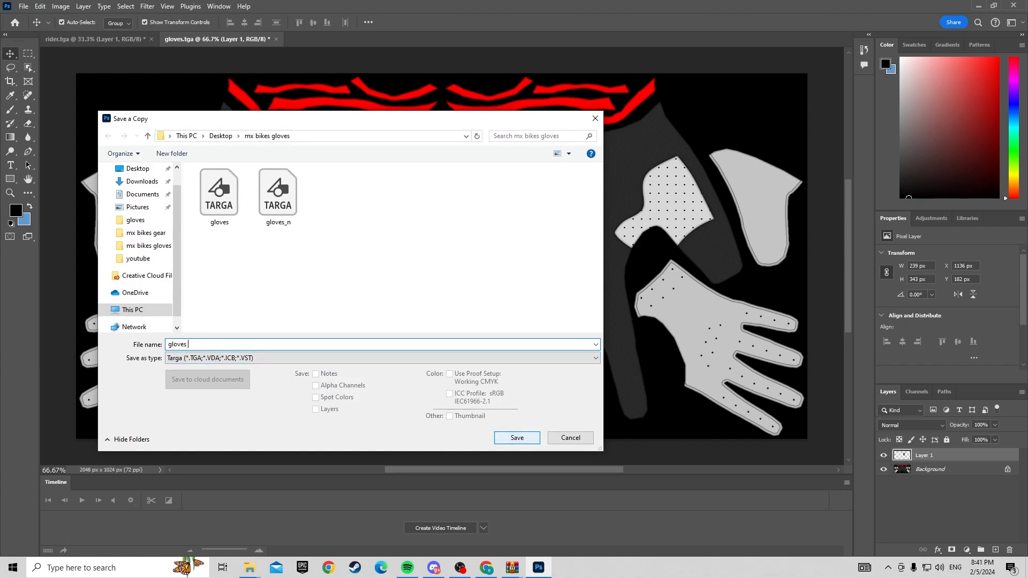
{"action": "key", "text": "Return"}
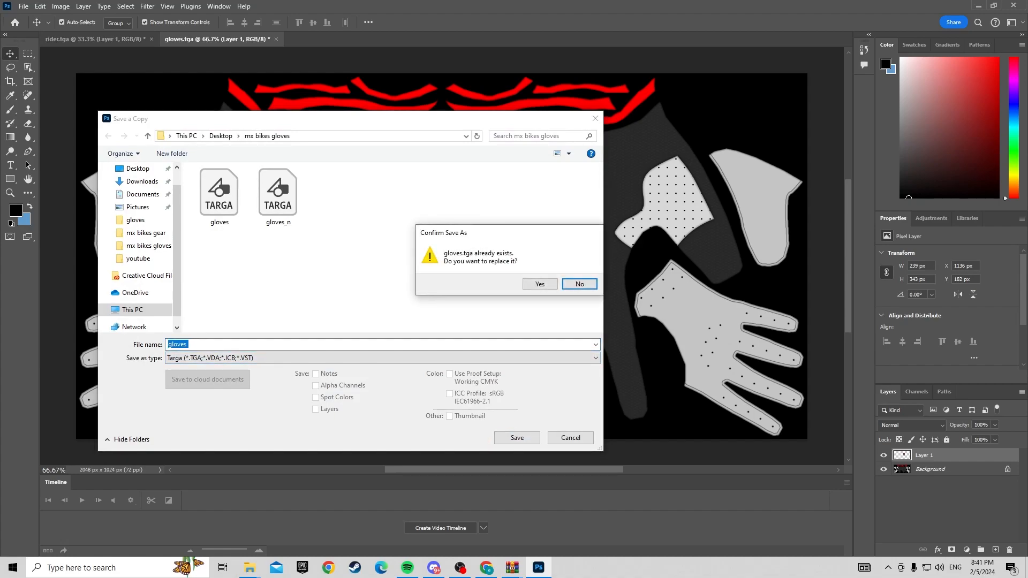
{"action": "left_click", "coordinate": [540, 284]}
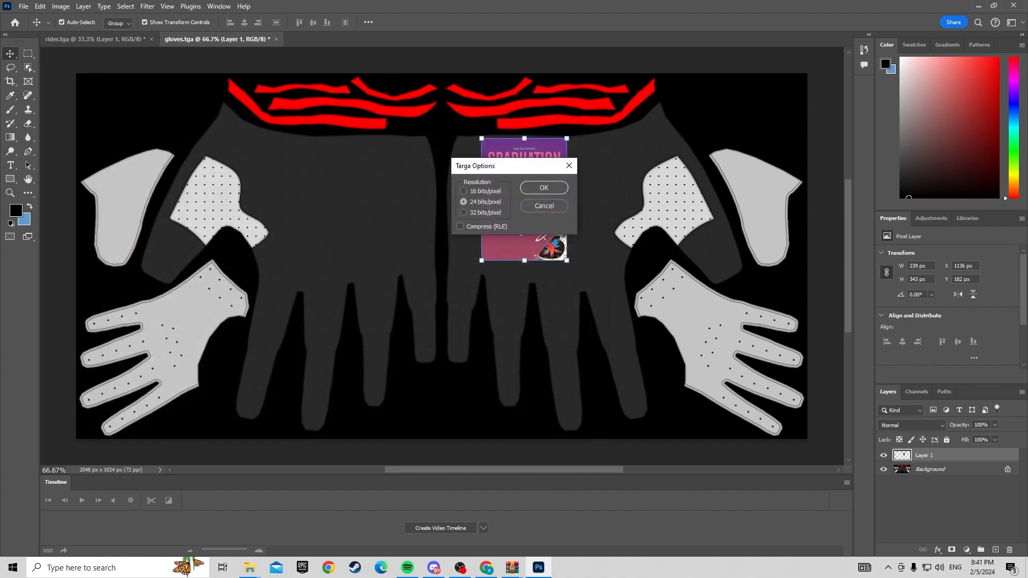
{"action": "key", "text": "Return"}
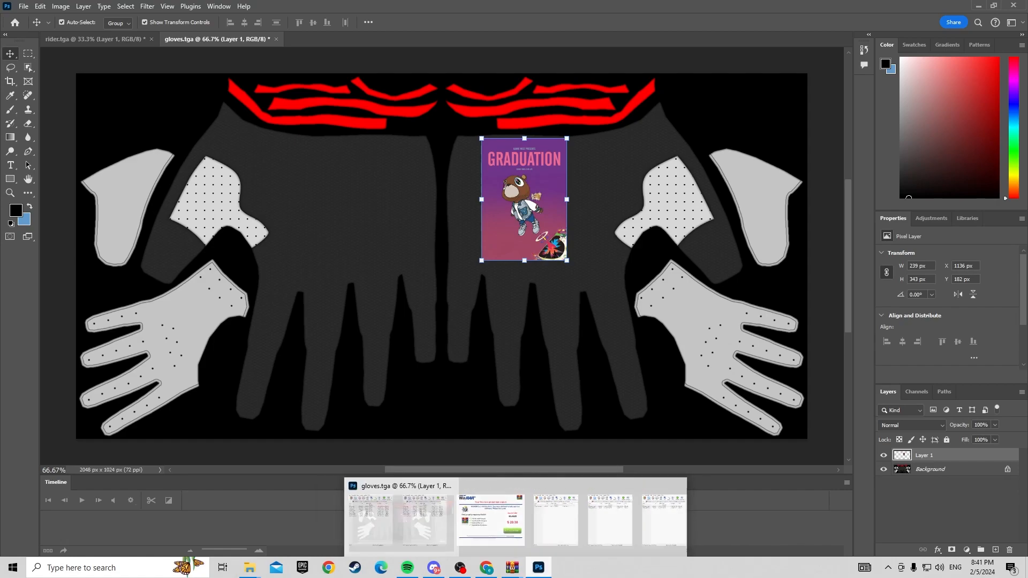
- Open PaintEd from the desktop, read the textures in the mx bikes gloves folder, and name the paint the goaty
{"action": "left_click", "coordinate": [539, 568]}
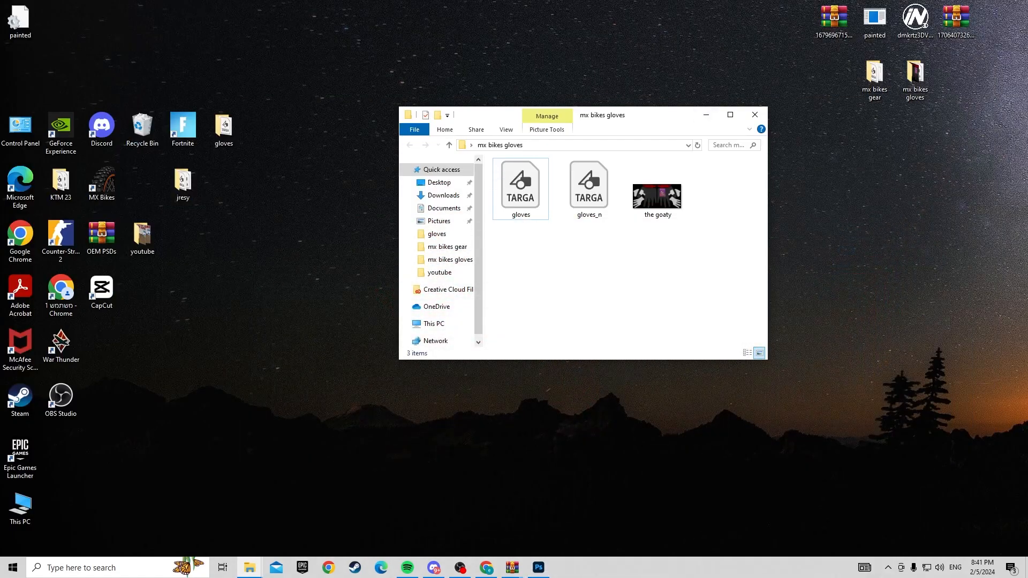
{"action": "left_click", "coordinate": [706, 114]}
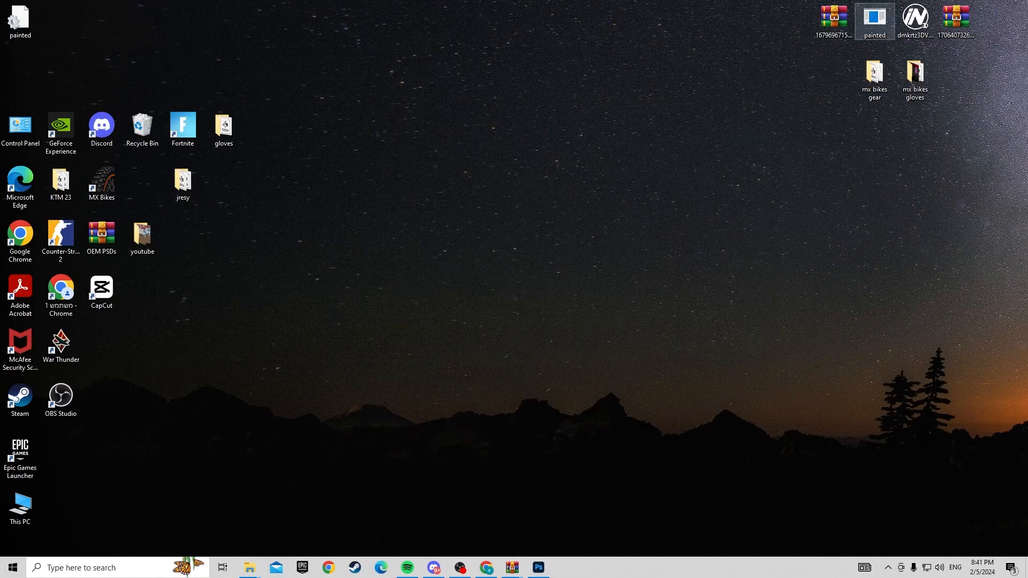
{"action": "double_click", "coordinate": [875, 21]}
{"action": "left_click", "coordinate": [78, 25]}
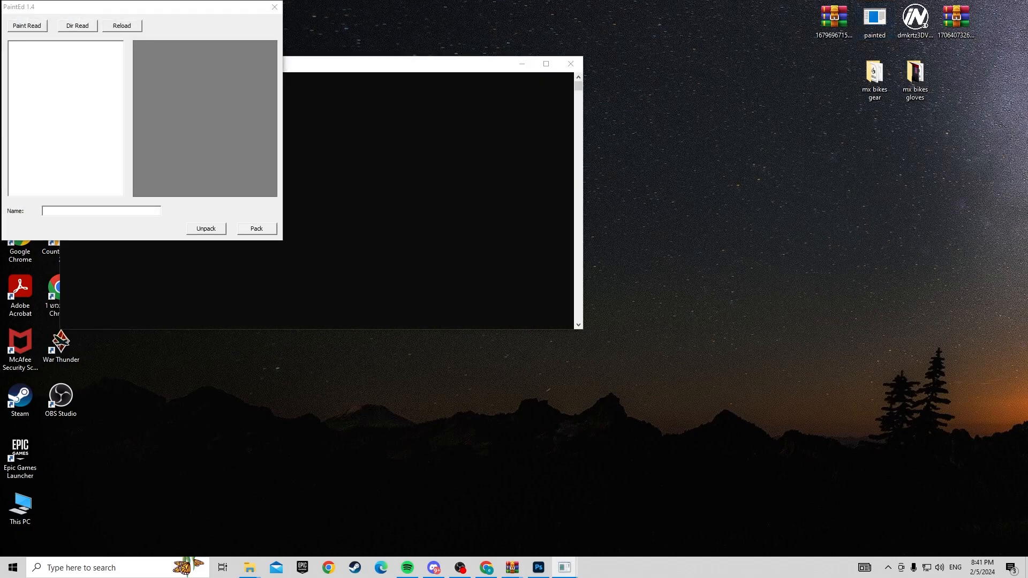
{"action": "left_click", "coordinate": [531, 318]}
{"action": "left_click", "coordinate": [529, 354]}
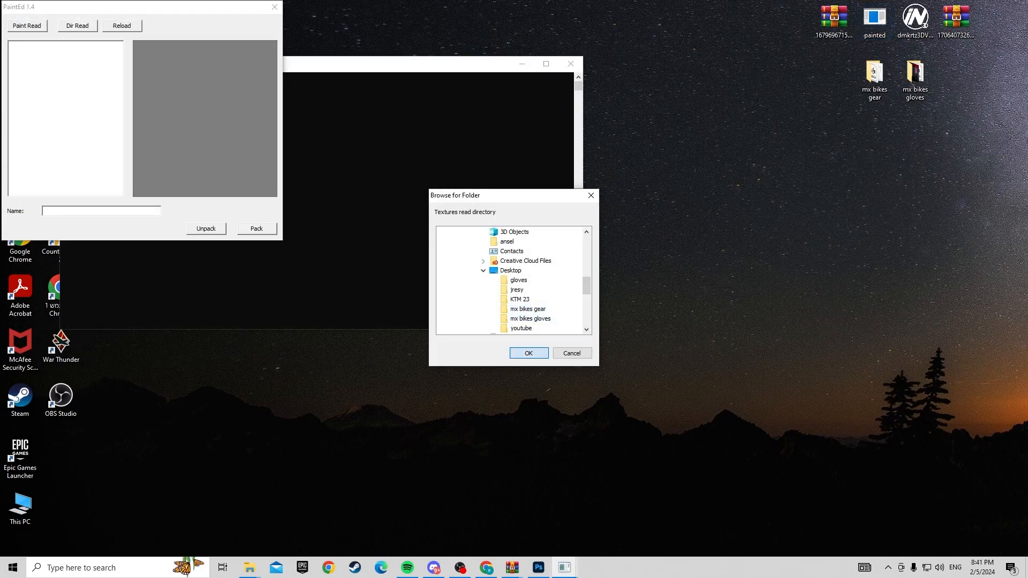
{"action": "left_click", "coordinate": [21, 53]}
{"action": "left_click", "coordinate": [18, 45]}
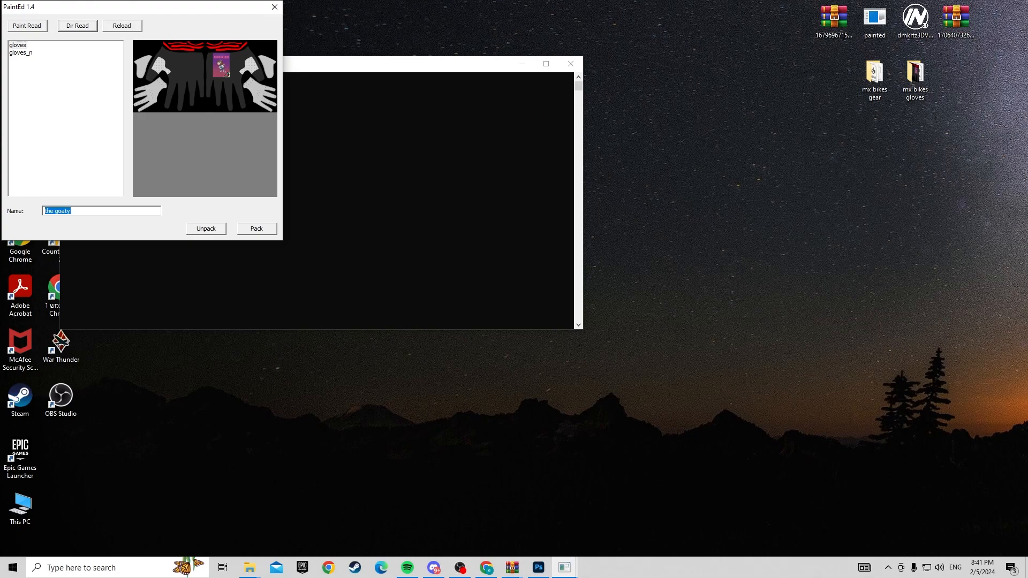
- Pack the glove textures into a paint file named the goaty in the mx bikes gloves folder and close PaintEd
{"action": "left_click", "coordinate": [256, 228]}
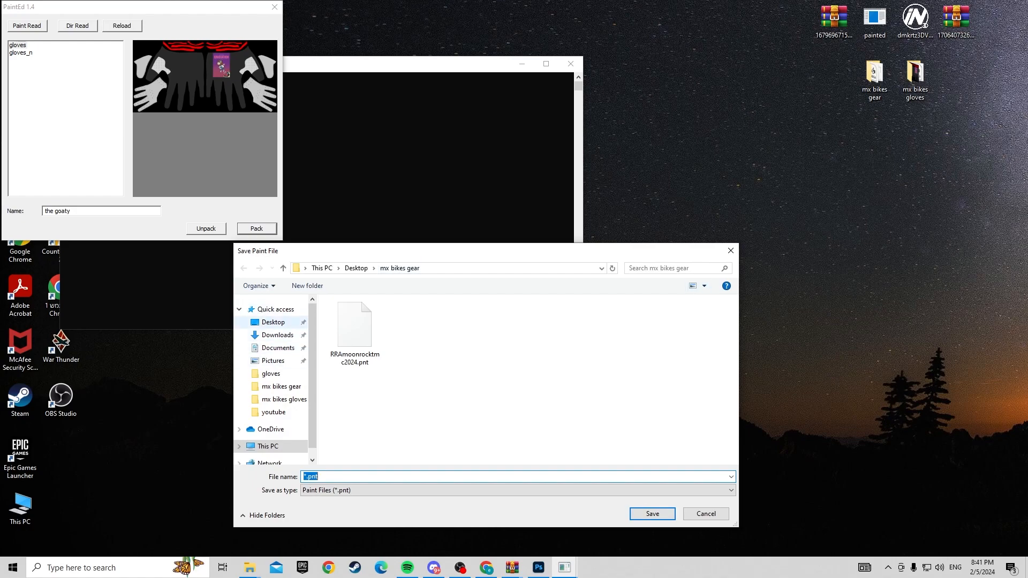
{"action": "left_click", "coordinate": [273, 322]}
{"action": "double_click", "coordinate": [354, 362]}
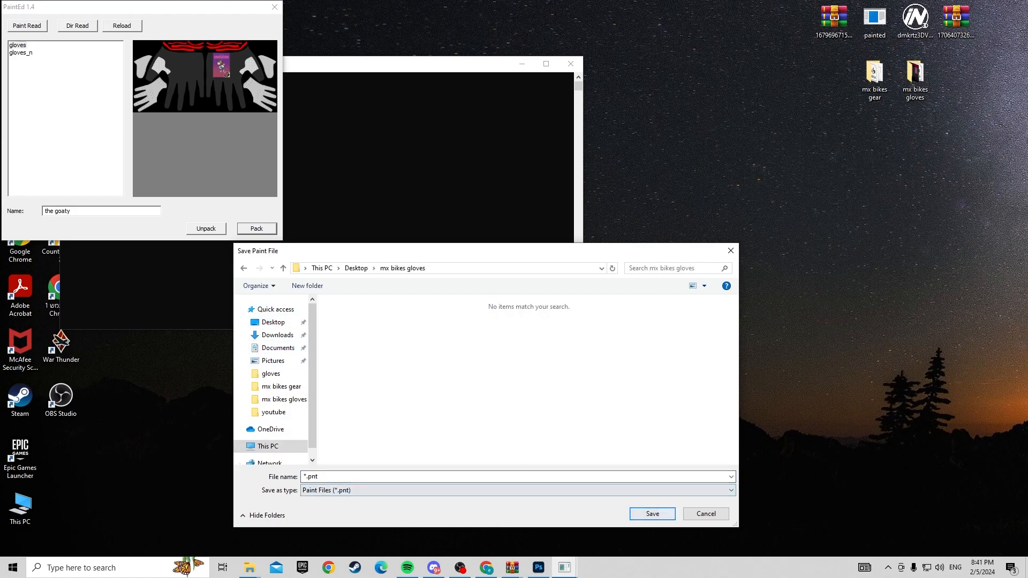
{"action": "left_click", "coordinate": [343, 477]}
{"action": "type", "text": "the goaty"}
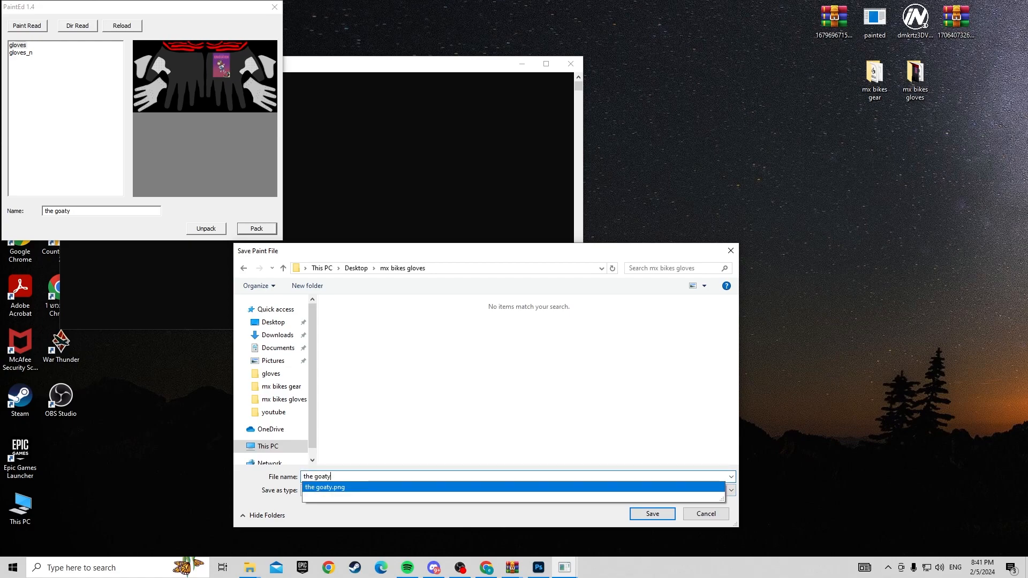
{"action": "key", "text": "Return"}
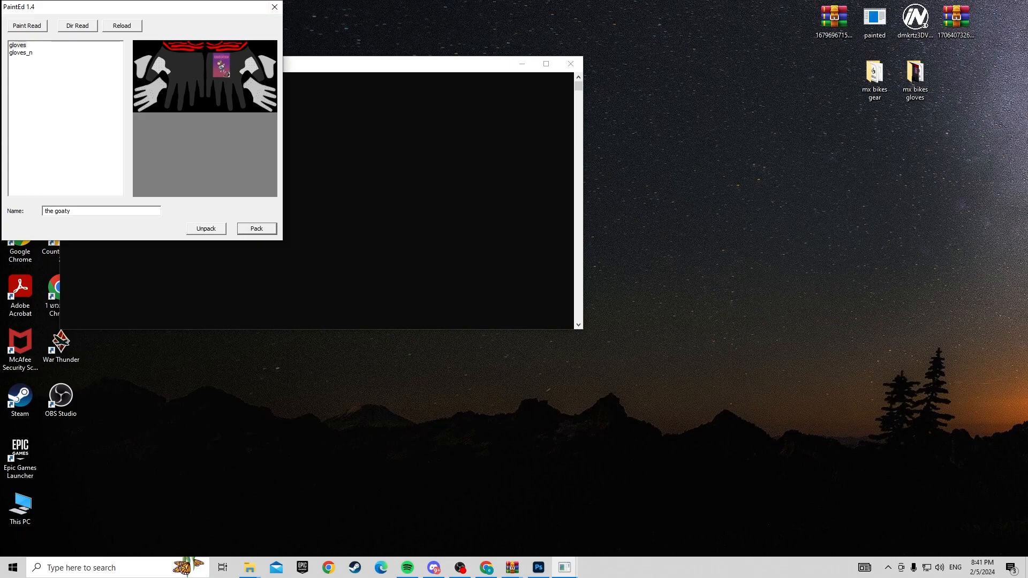
{"action": "left_click", "coordinate": [275, 7]}
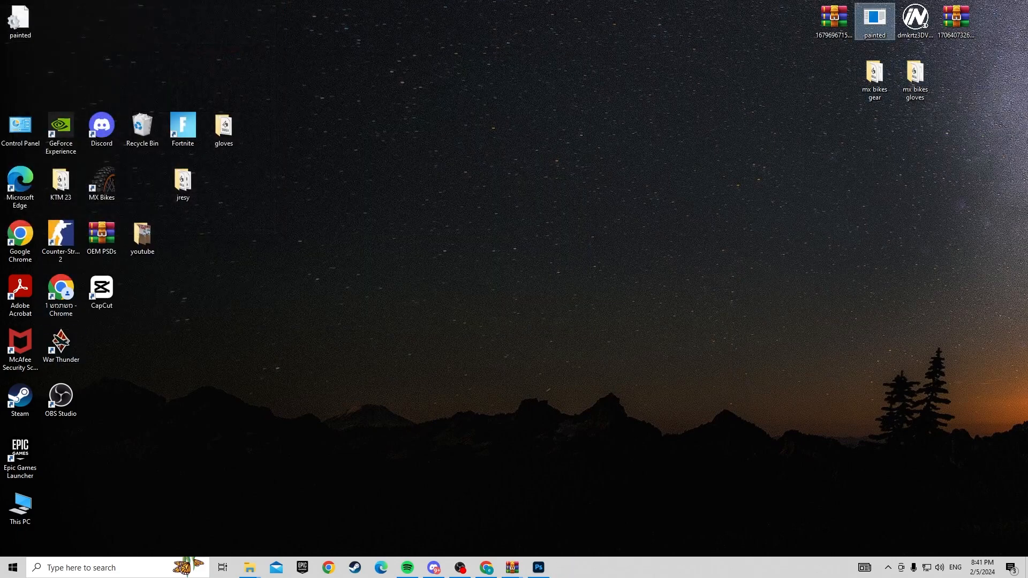
- Move the goaty.pnt from the mx bikes gloves folder onto the desktop
{"action": "left_click", "coordinate": [91, 568]}
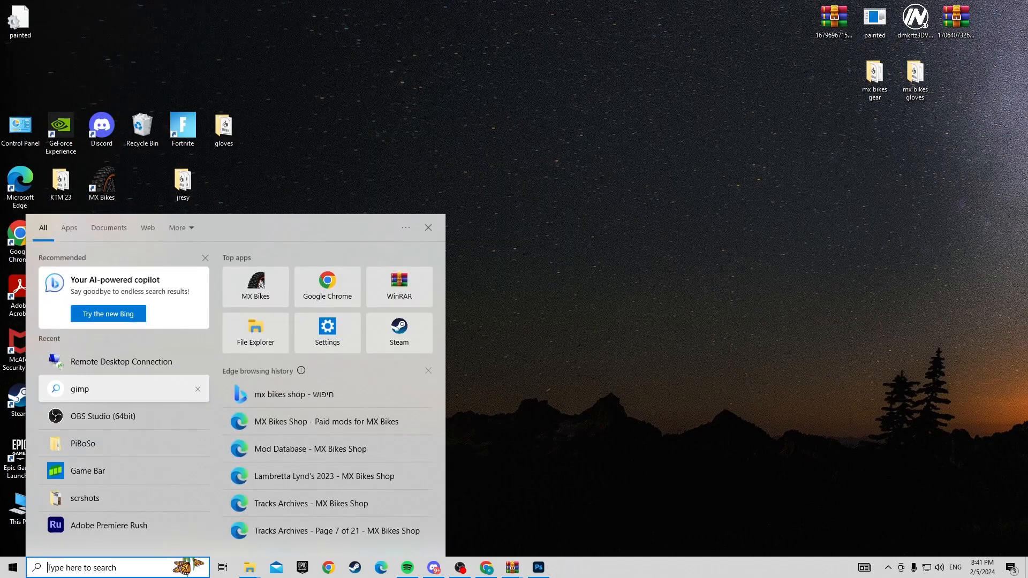
{"action": "double_click", "coordinate": [915, 75]}
{"action": "left_click_drag", "start_coordinate": [726, 188], "coordinate": [830, 200]}
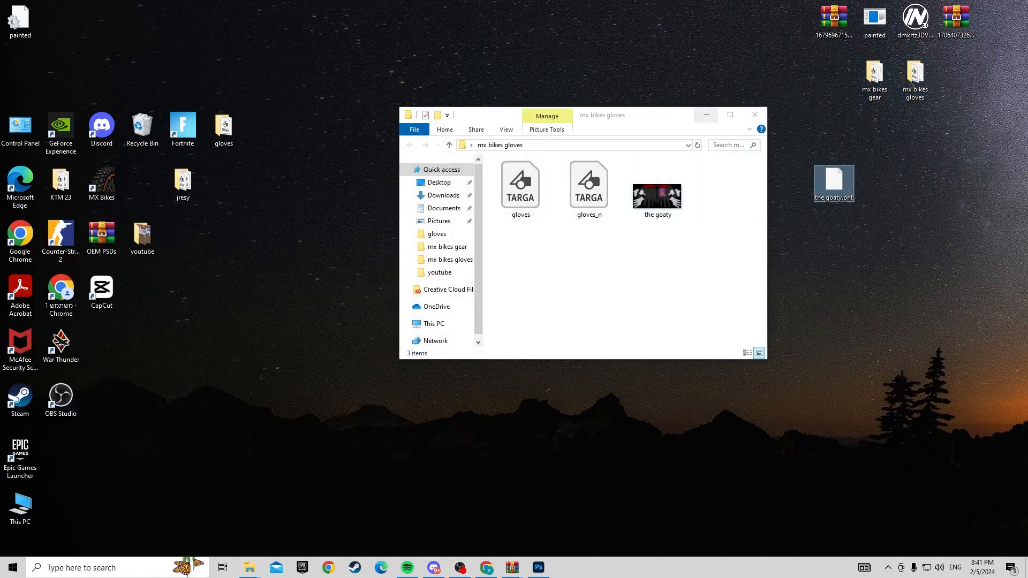
{"action": "left_click", "coordinate": [706, 115]}
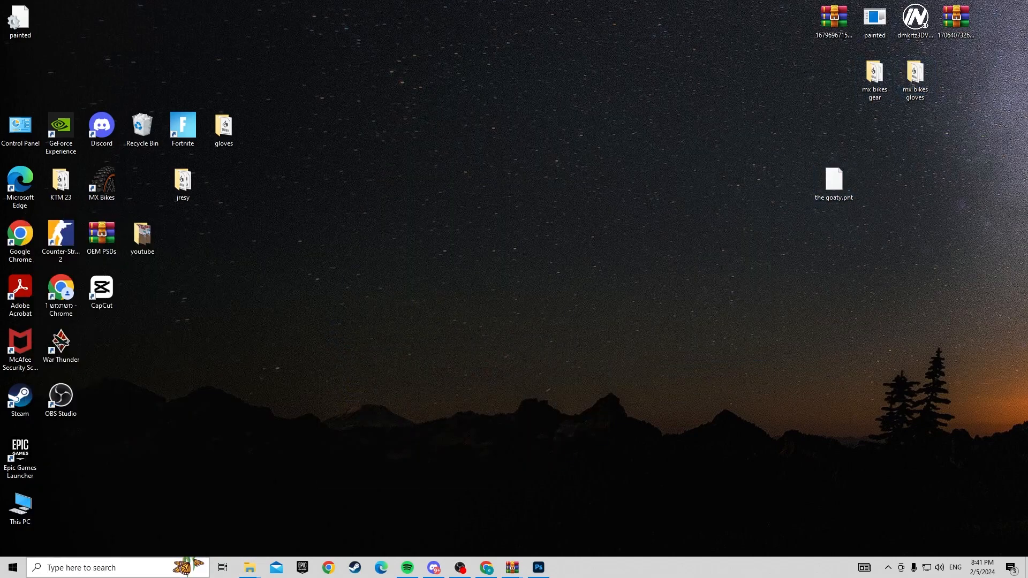
- Move the goaty.pnt from the desktop into the PiBoSo folder path MX Bikes\mods\rider\riders\default_mx\gloves
{"action": "left_click", "coordinate": [107, 568]}
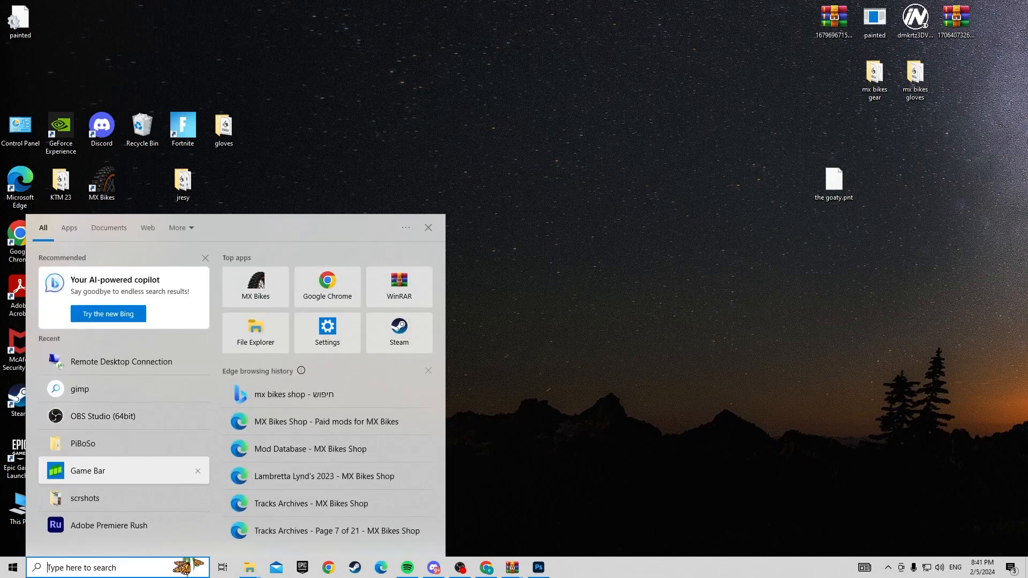
{"action": "left_click", "coordinate": [107, 444]}
{"action": "double_click", "coordinate": [533, 191]}
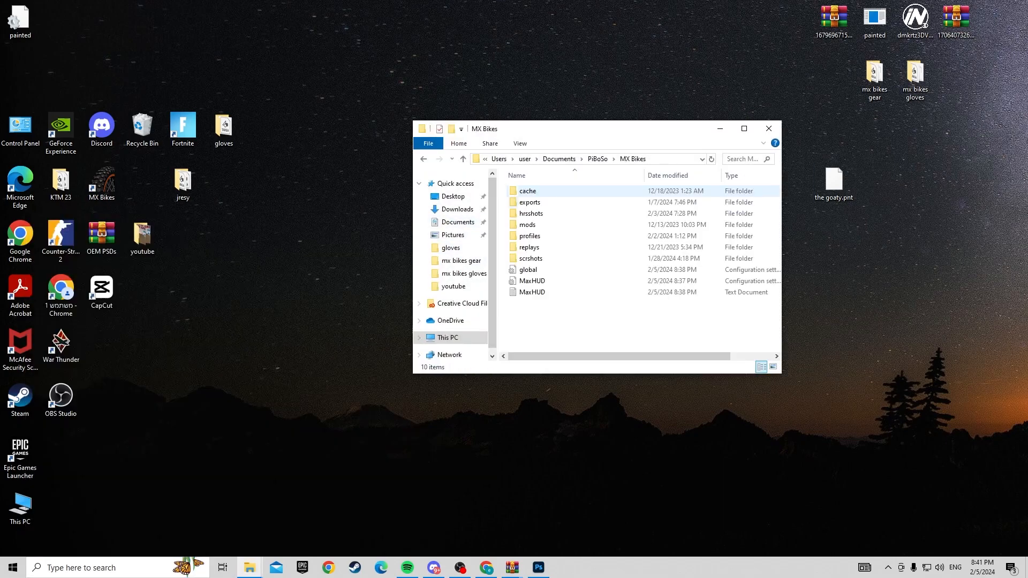
{"action": "double_click", "coordinate": [532, 225]}
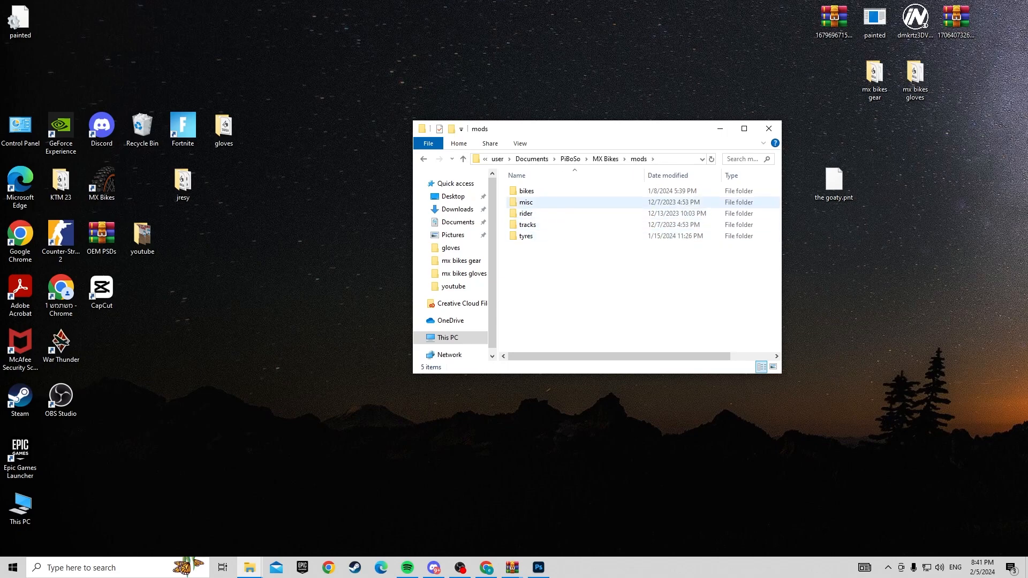
{"action": "double_click", "coordinate": [525, 213]}
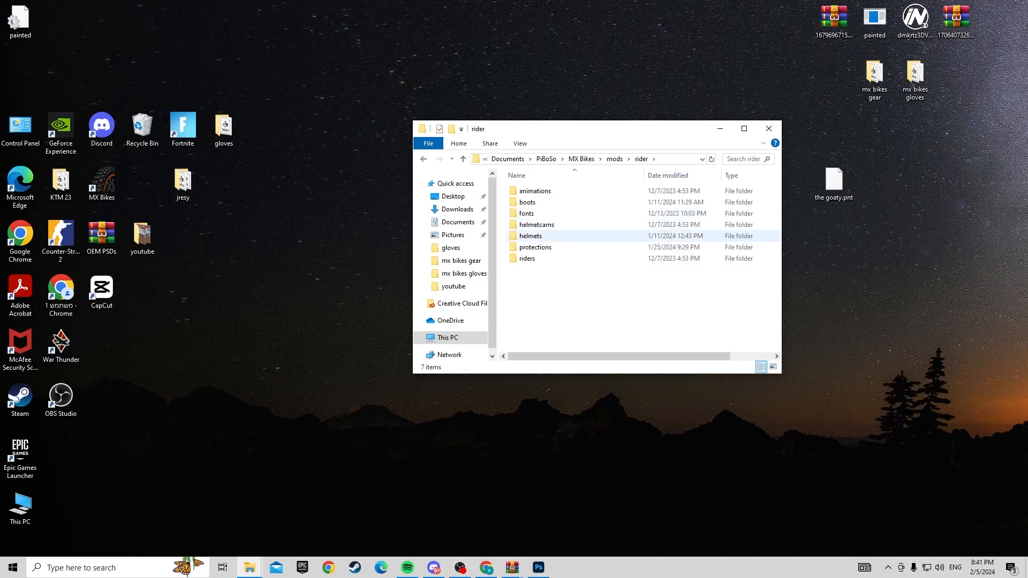
{"action": "double_click", "coordinate": [527, 258]}
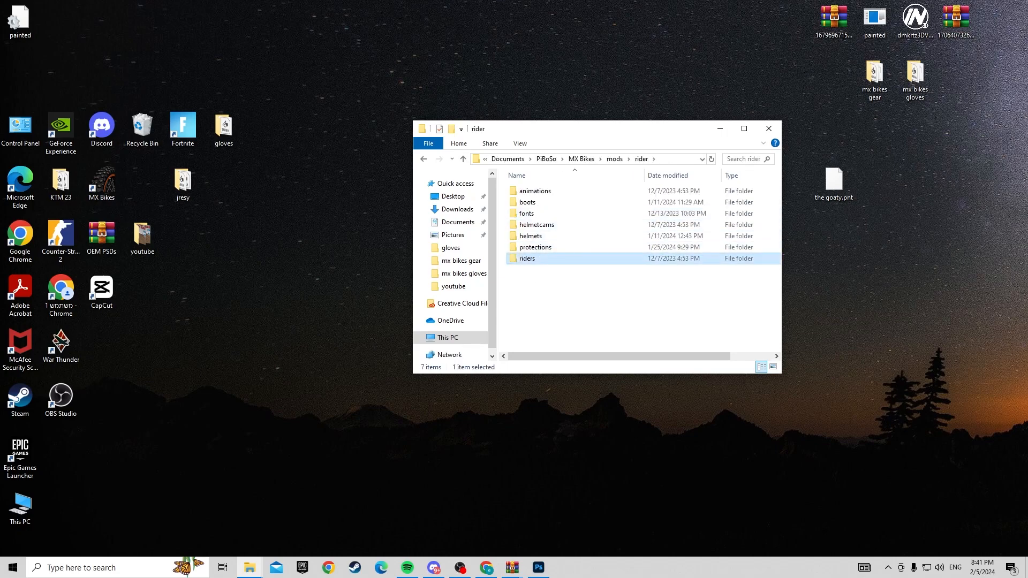
{"action": "double_click", "coordinate": [530, 192]}
{"action": "left_click", "coordinate": [529, 191]}
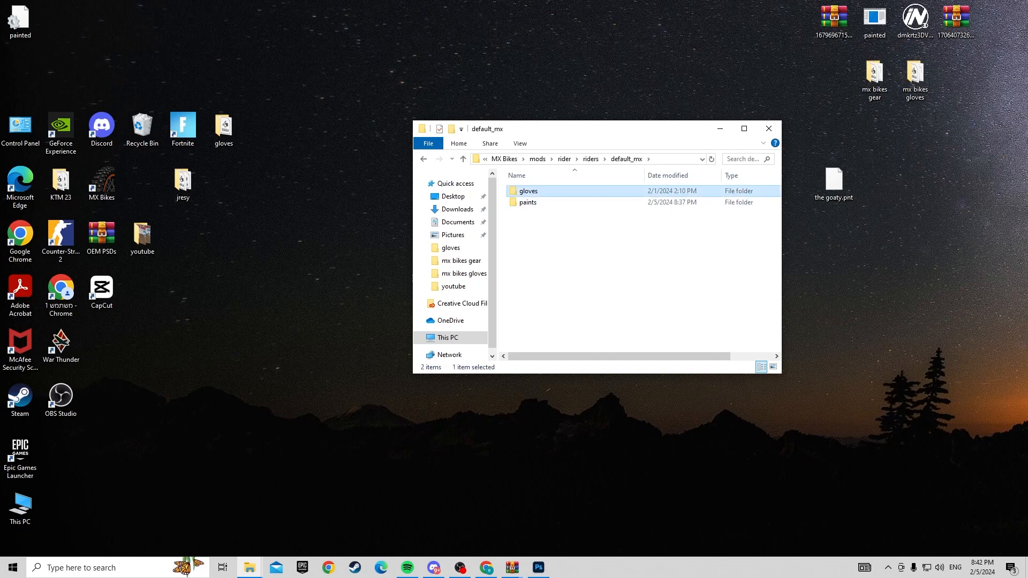
{"action": "double_click", "coordinate": [529, 191]}
{"action": "left_click_drag", "start_coordinate": [834, 183], "coordinate": [633, 247]}
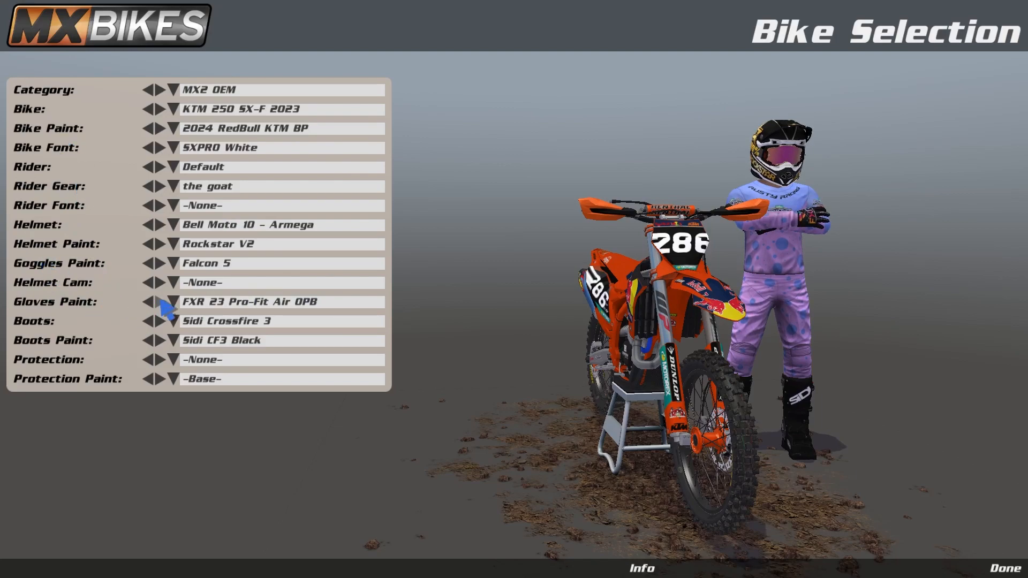
- In the MX Bikes game's bike selection, set the gloves paint to the goaty, rotate the rider to inspect it, and accept the selection
{"action": "left_click", "coordinate": [173, 303]}
{"action": "scroll", "coordinate": [222, 391], "scroll_direction": "down", "scroll_amount": 4}
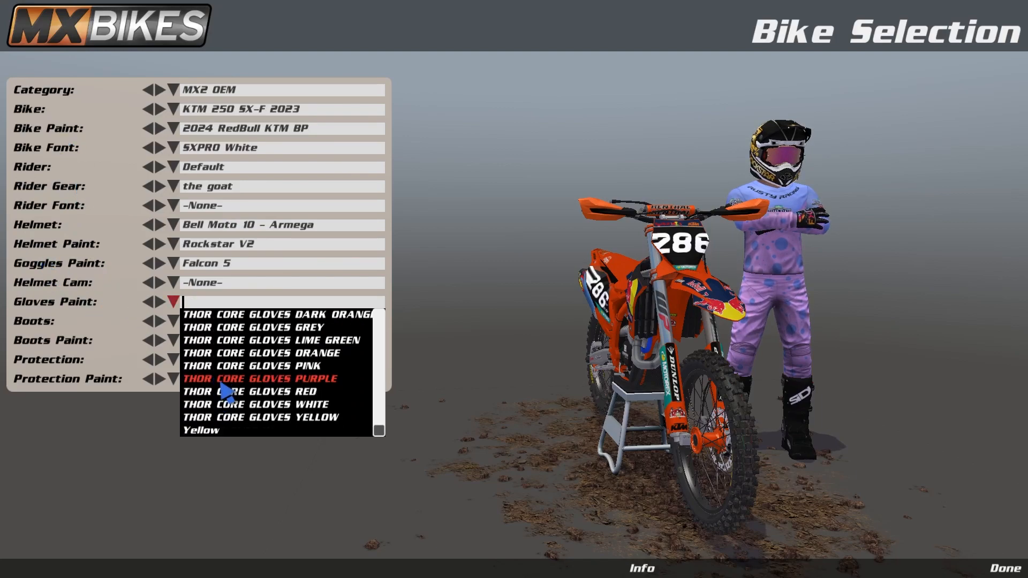
{"action": "scroll", "coordinate": [220, 397], "scroll_direction": "up", "scroll_amount": 4}
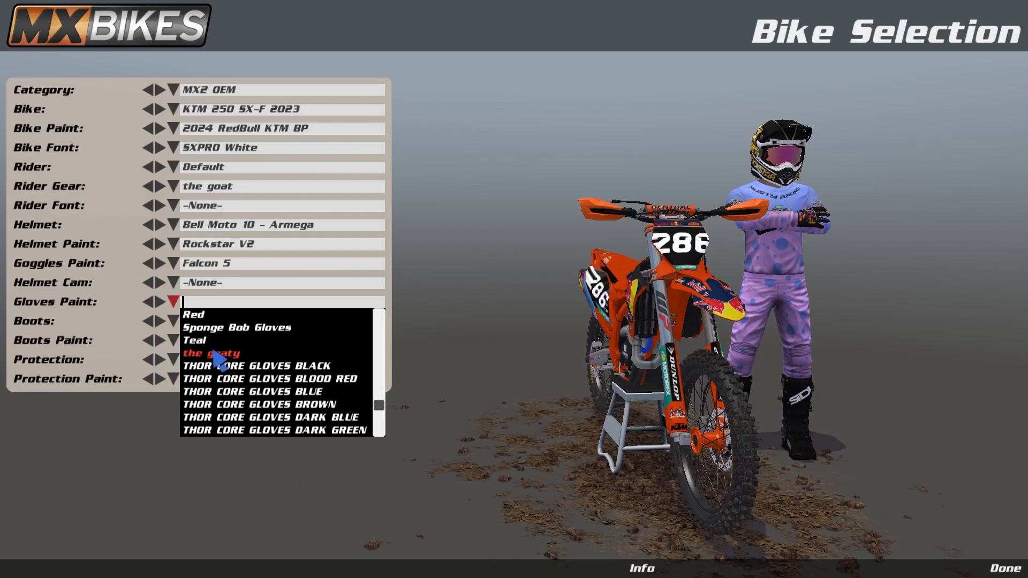
{"action": "left_click", "coordinate": [214, 354]}
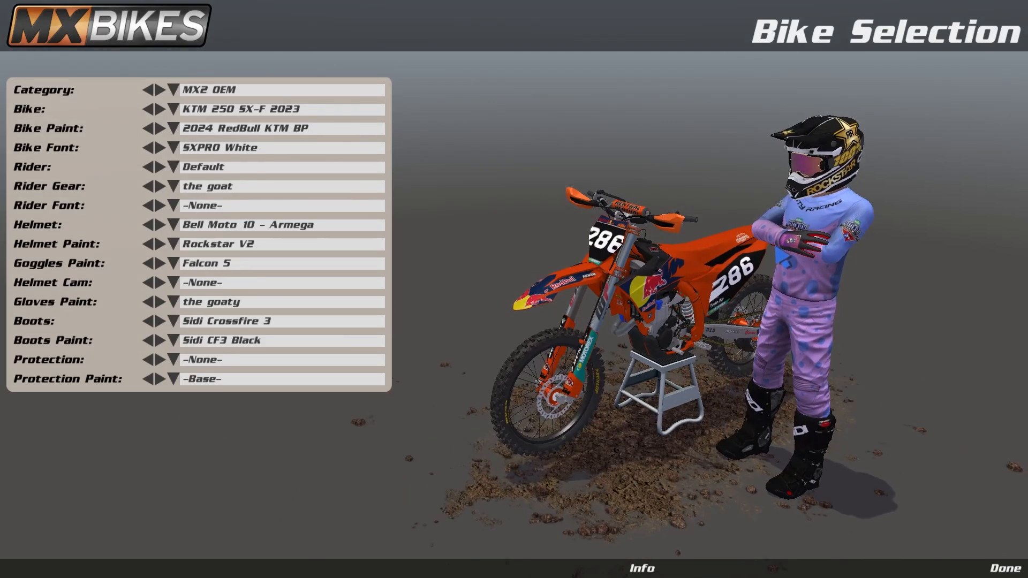
{"action": "left_click_drag", "start_coordinate": [798, 251], "coordinate": [499, 166]}
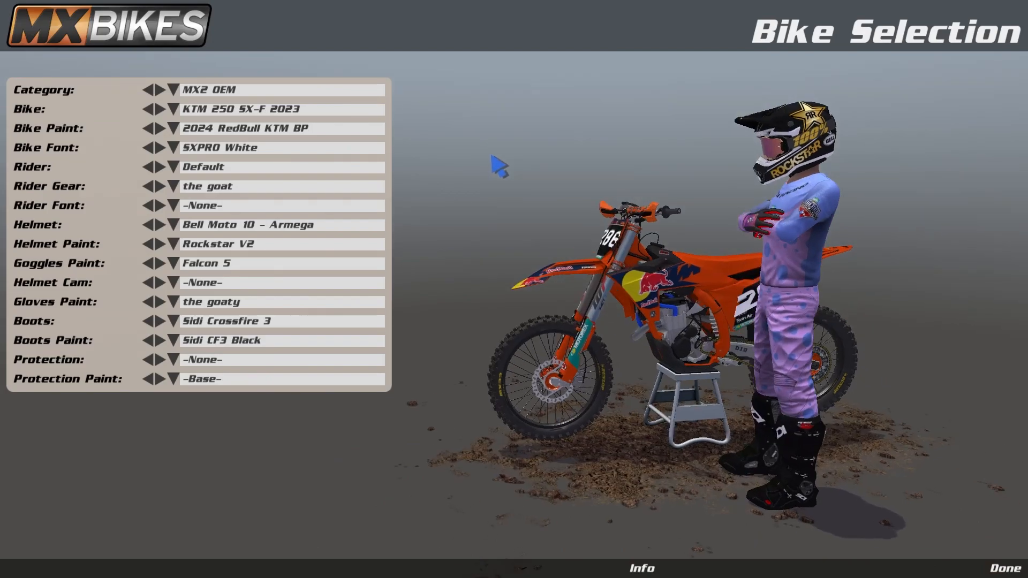
{"action": "left_click", "coordinate": [1005, 569]}
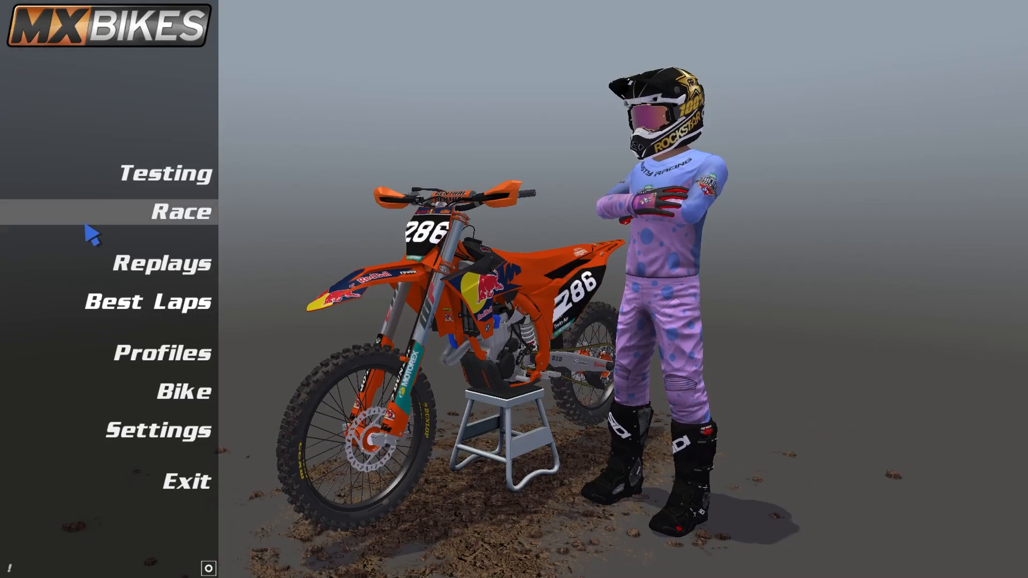